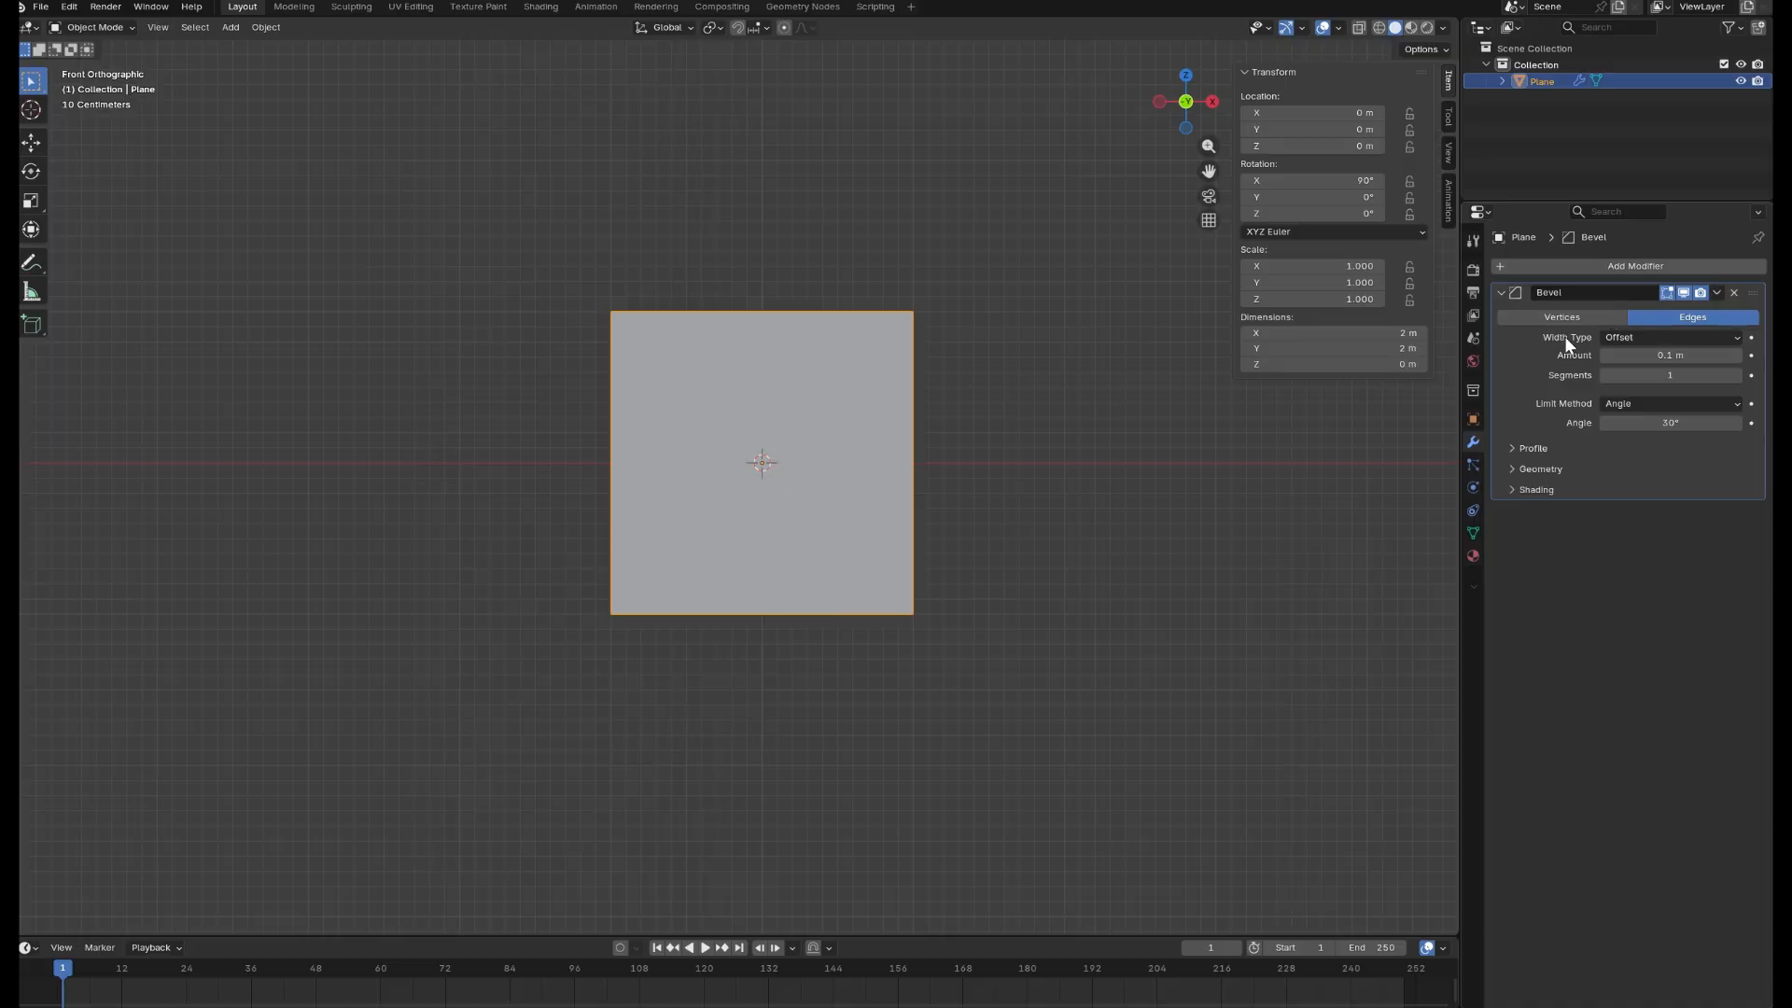
- Make the plane's Bevel modifier affect vertices, with an amount of 1.04 m and 10 segments
{"action": "left_click", "coordinate": [1566, 320]}
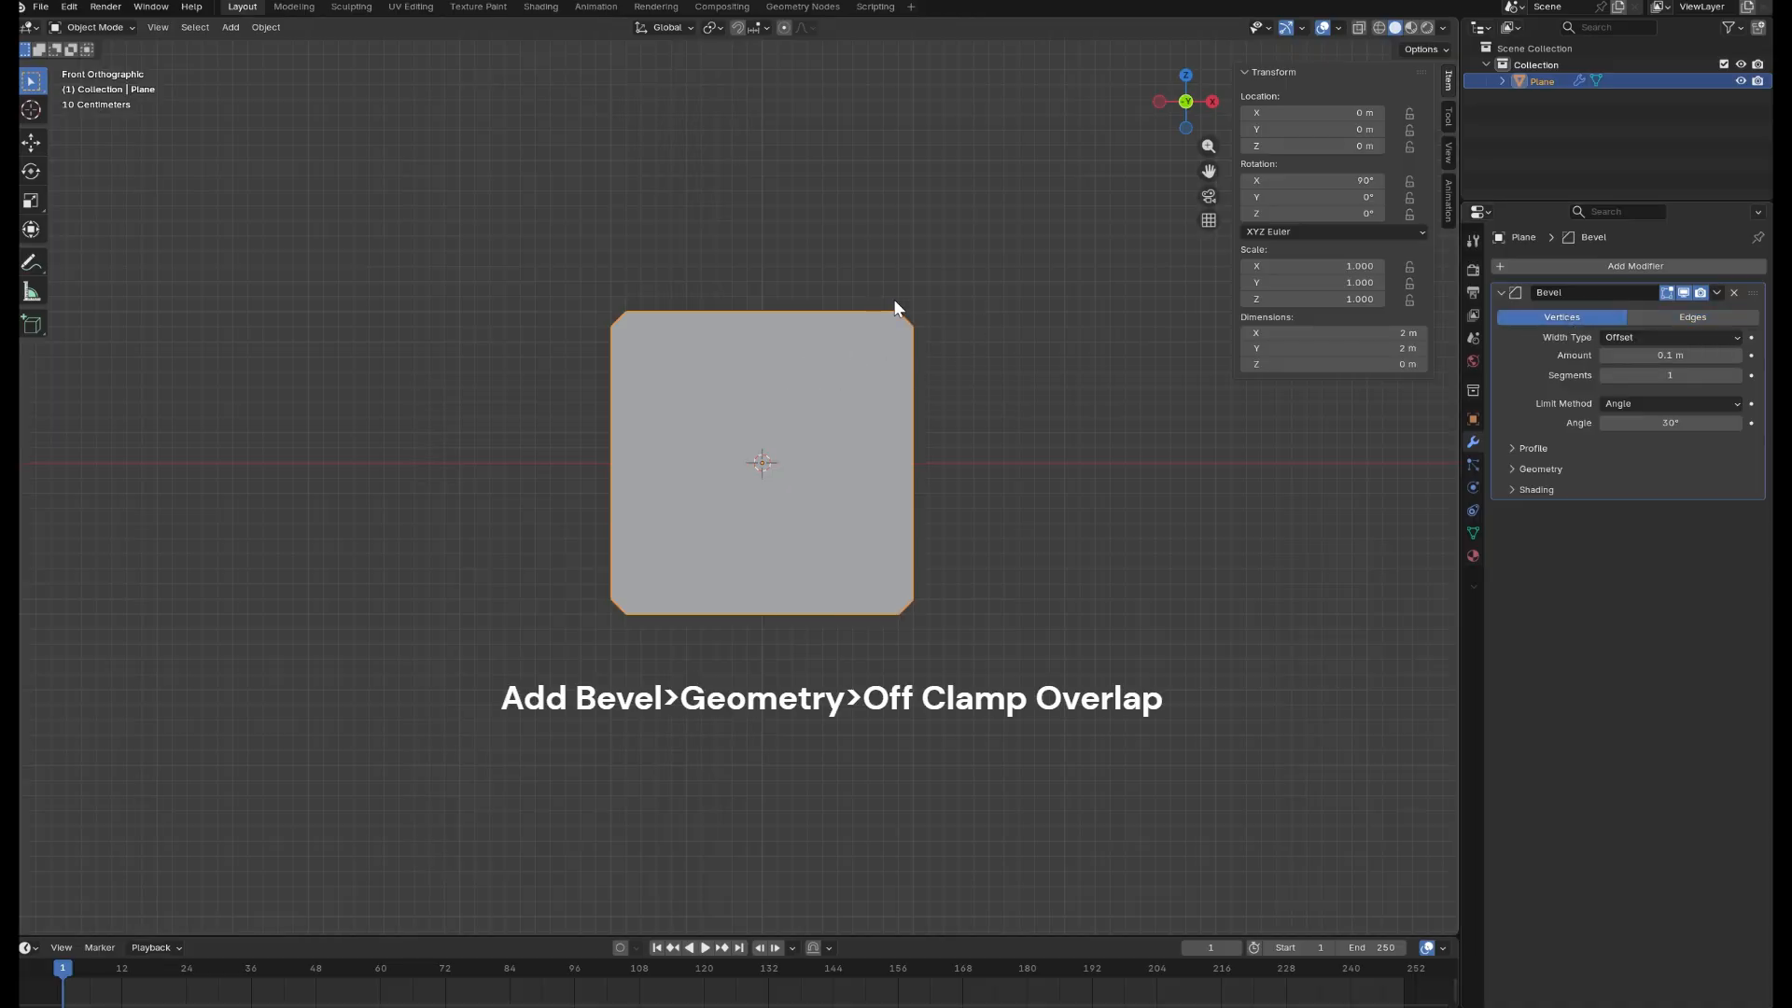
{"action": "left_click_drag", "start_coordinate": [1676, 354], "coordinate": [1745, 375]}
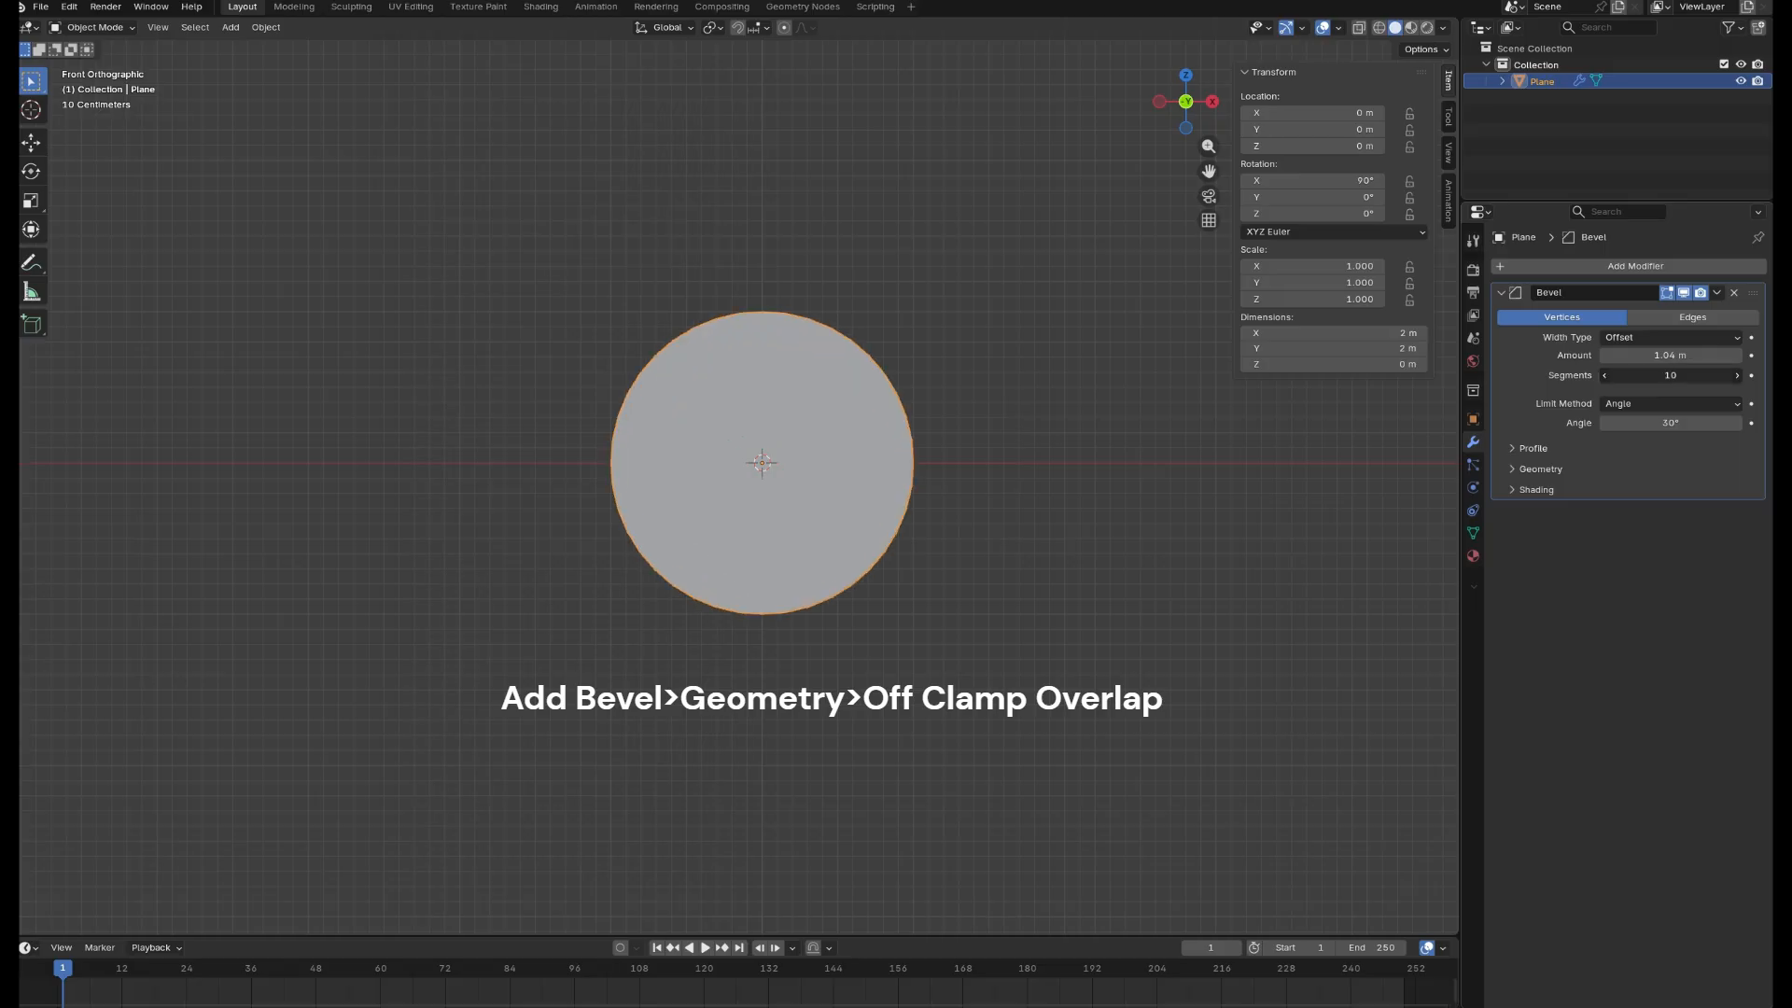
{"action": "scroll", "coordinate": [818, 390], "scroll_direction": "up", "scroll_amount": 3}
{"action": "scroll", "coordinate": [696, 354], "scroll_direction": "down", "scroll_amount": 2}
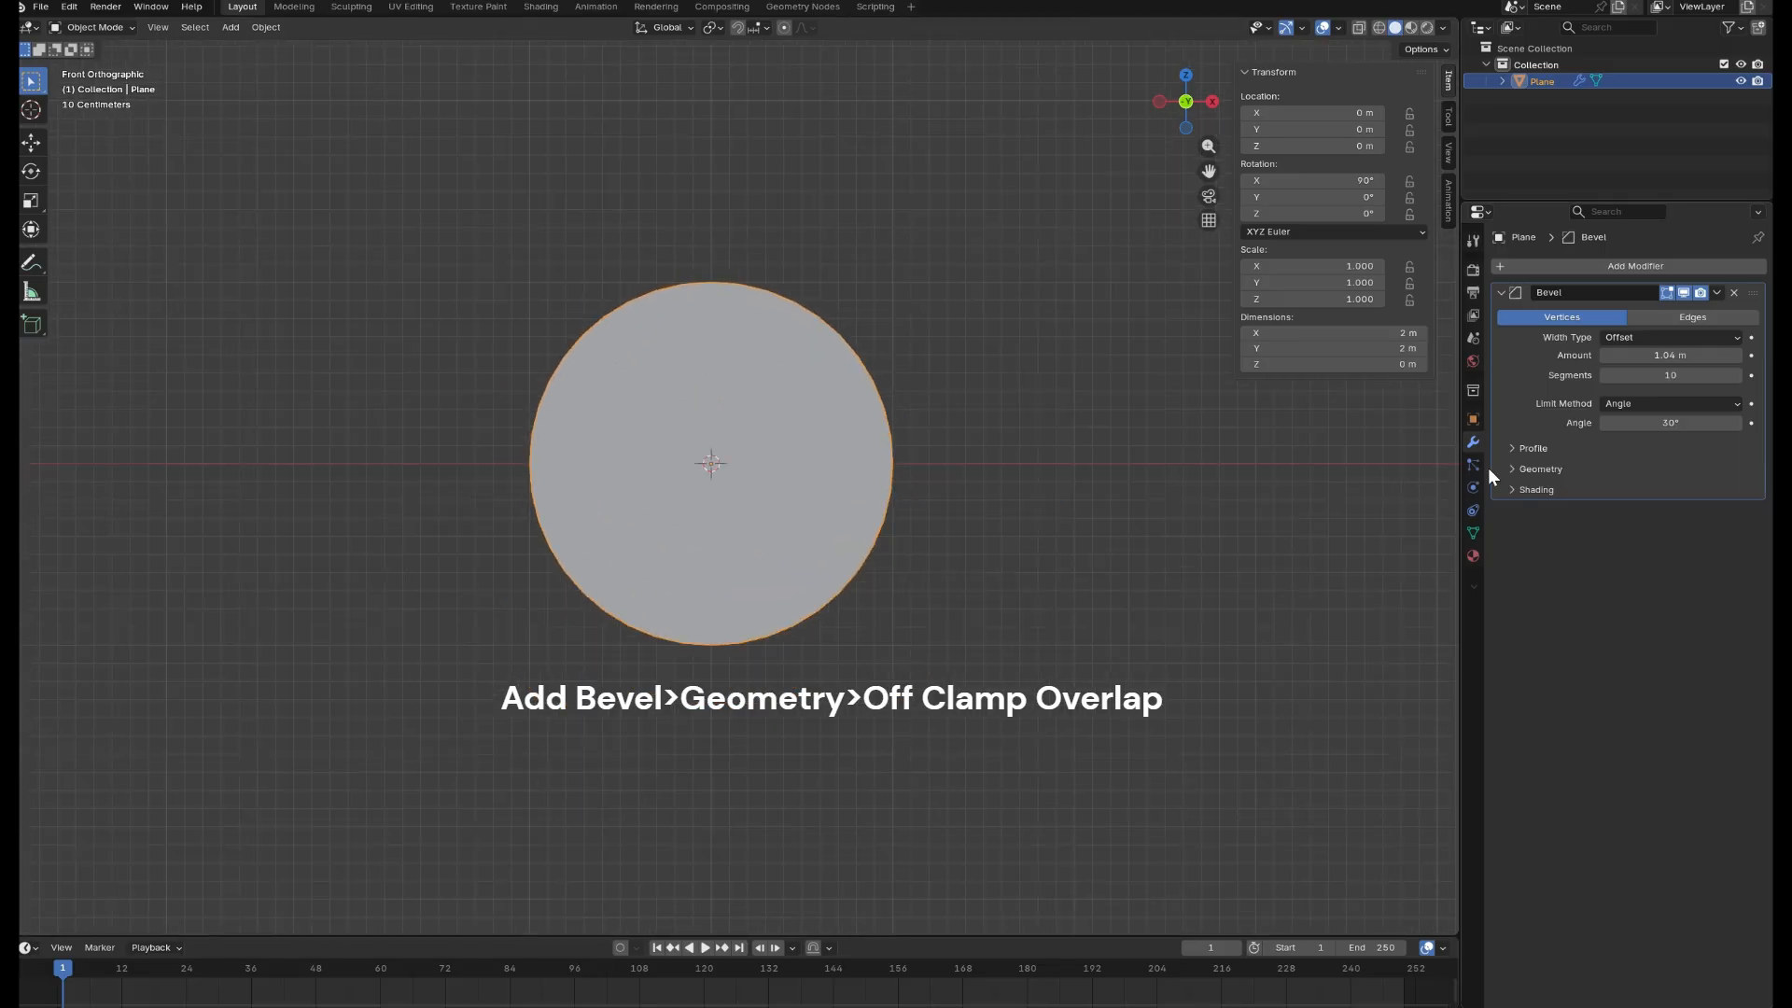
- Turn off Clamp Overlap in the Bevel modifier's geometry settings and inspect the shape's upper rim
{"action": "left_click", "coordinate": [1534, 469]}
{"action": "left_click", "coordinate": [1605, 562]}
{"action": "scroll", "coordinate": [709, 233], "scroll_direction": "up", "scroll_amount": 5}
{"action": "middle_click_drag", "start_coordinate": [710, 233], "coordinate": [775, 390]}
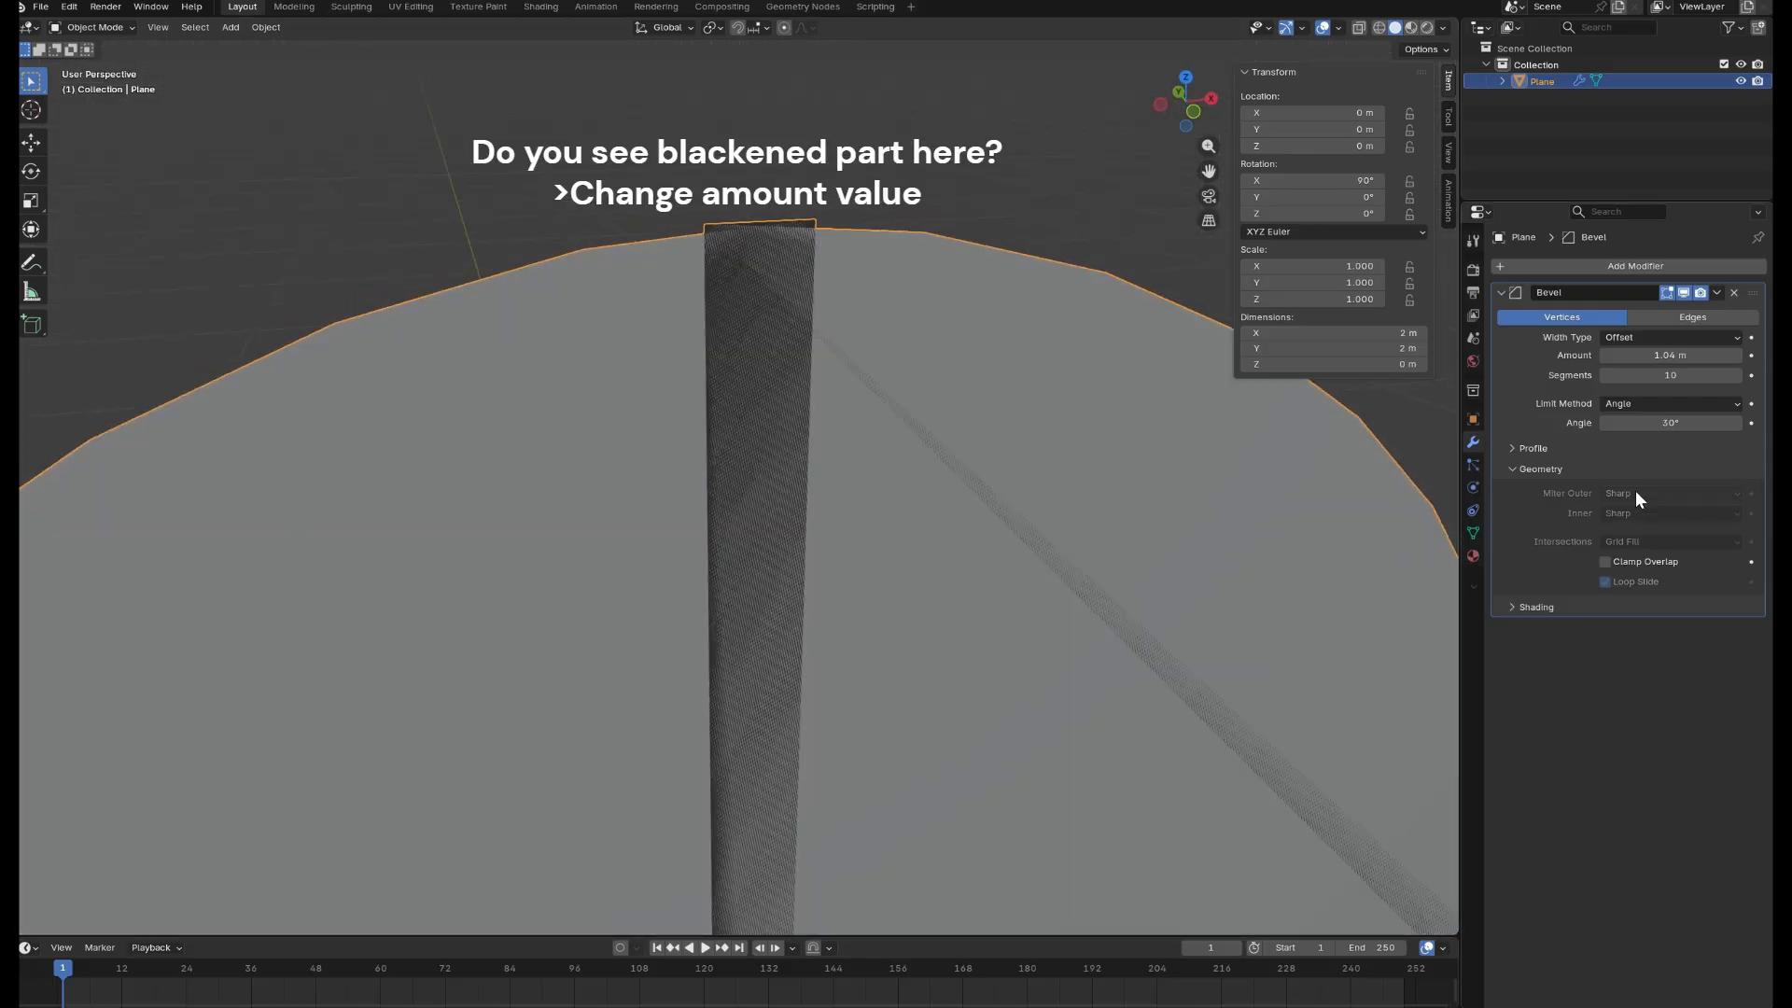
- Reduce the Bevel amount to 0.98 m to remove the dark overlapping faces, and return to the front view
{"action": "left_click", "coordinate": [1607, 360]}
{"action": "left_click", "coordinate": [1607, 359]}
{"action": "left_click", "coordinate": [1607, 360]}
{"action": "left_click", "coordinate": [1607, 360]}
{"action": "left_click", "coordinate": [1607, 360]}
{"action": "left_click", "coordinate": [1607, 359]}
{"action": "key", "text": "KP_1"}
{"action": "scroll", "coordinate": [671, 392], "scroll_direction": "down", "scroll_amount": 4}
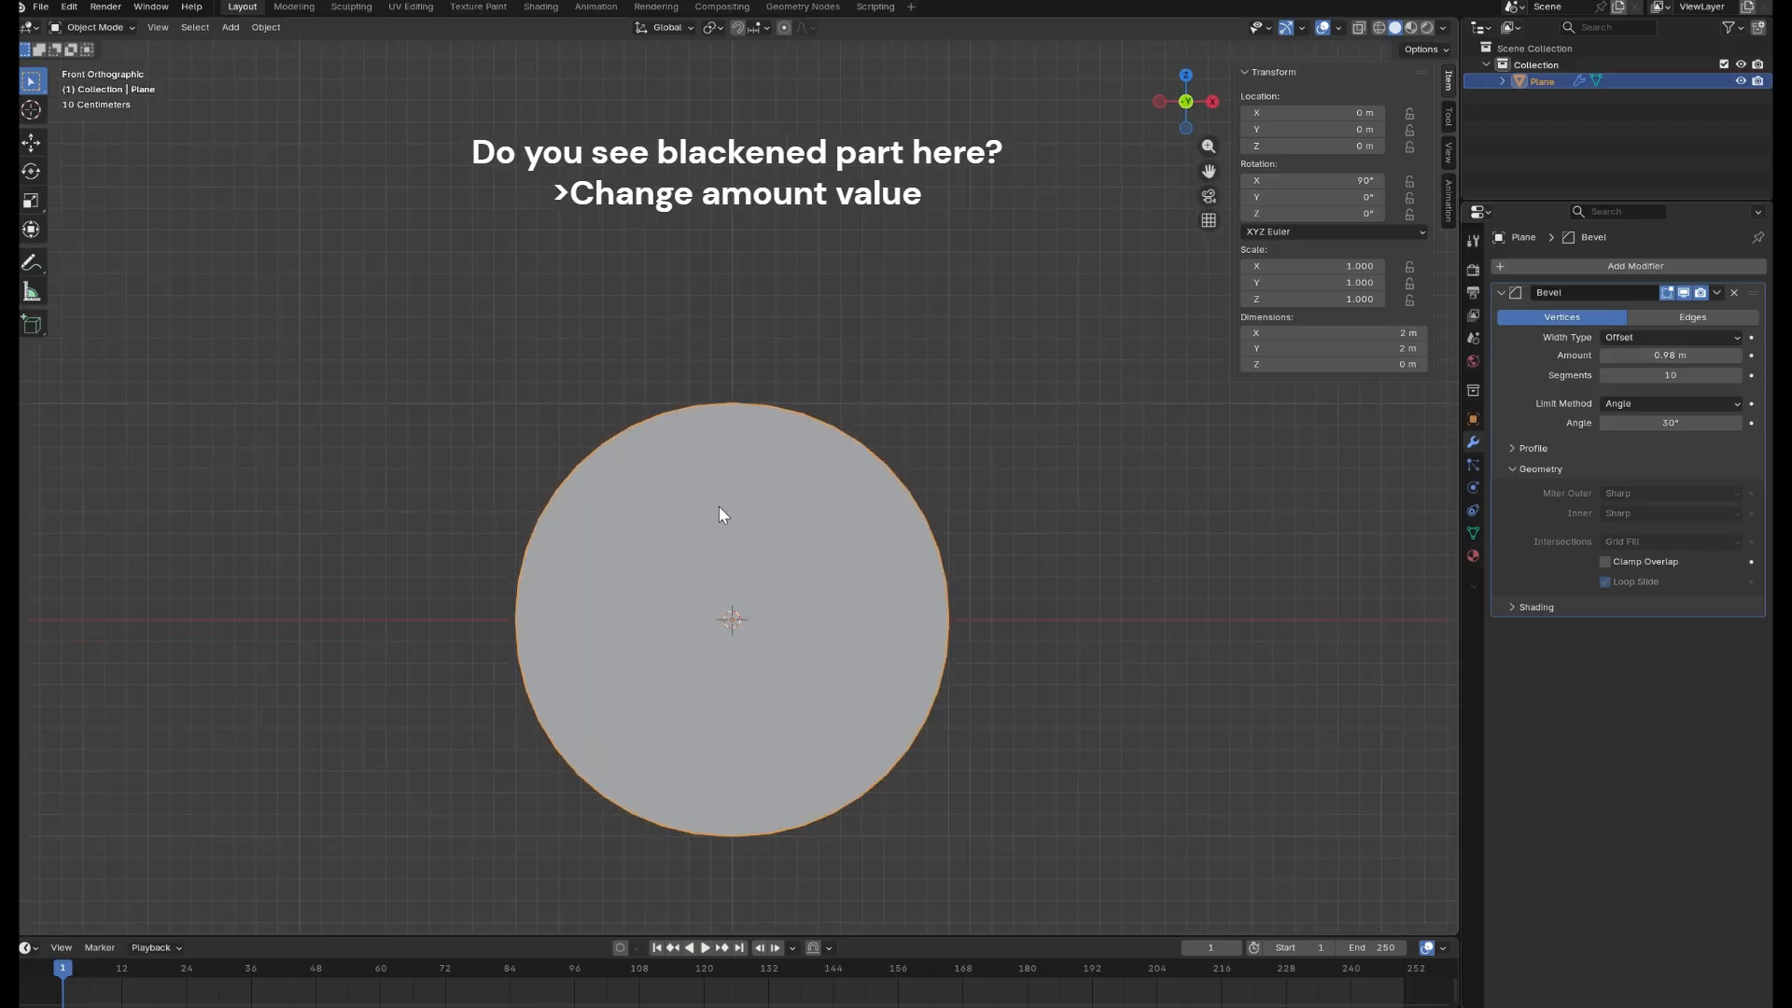
{"action": "scroll", "coordinate": [720, 506], "scroll_direction": "down", "scroll_amount": 1}
{"action": "scroll", "coordinate": [723, 511], "scroll_direction": "up", "scroll_amount": 1}
{"action": "middle_click_drag", "start_coordinate": [724, 515], "coordinate": [730, 352], "text": "shift"}
{"action": "scroll", "coordinate": [758, 370], "scroll_direction": "up", "scroll_amount": 2}
{"action": "scroll", "coordinate": [838, 374], "scroll_direction": "down", "scroll_amount": 2}
- In Edit Mode, set the plane's upper-right vertex bevel weight to 1 and the Bevel limit method to Weight
{"action": "key", "text": "Tab"}
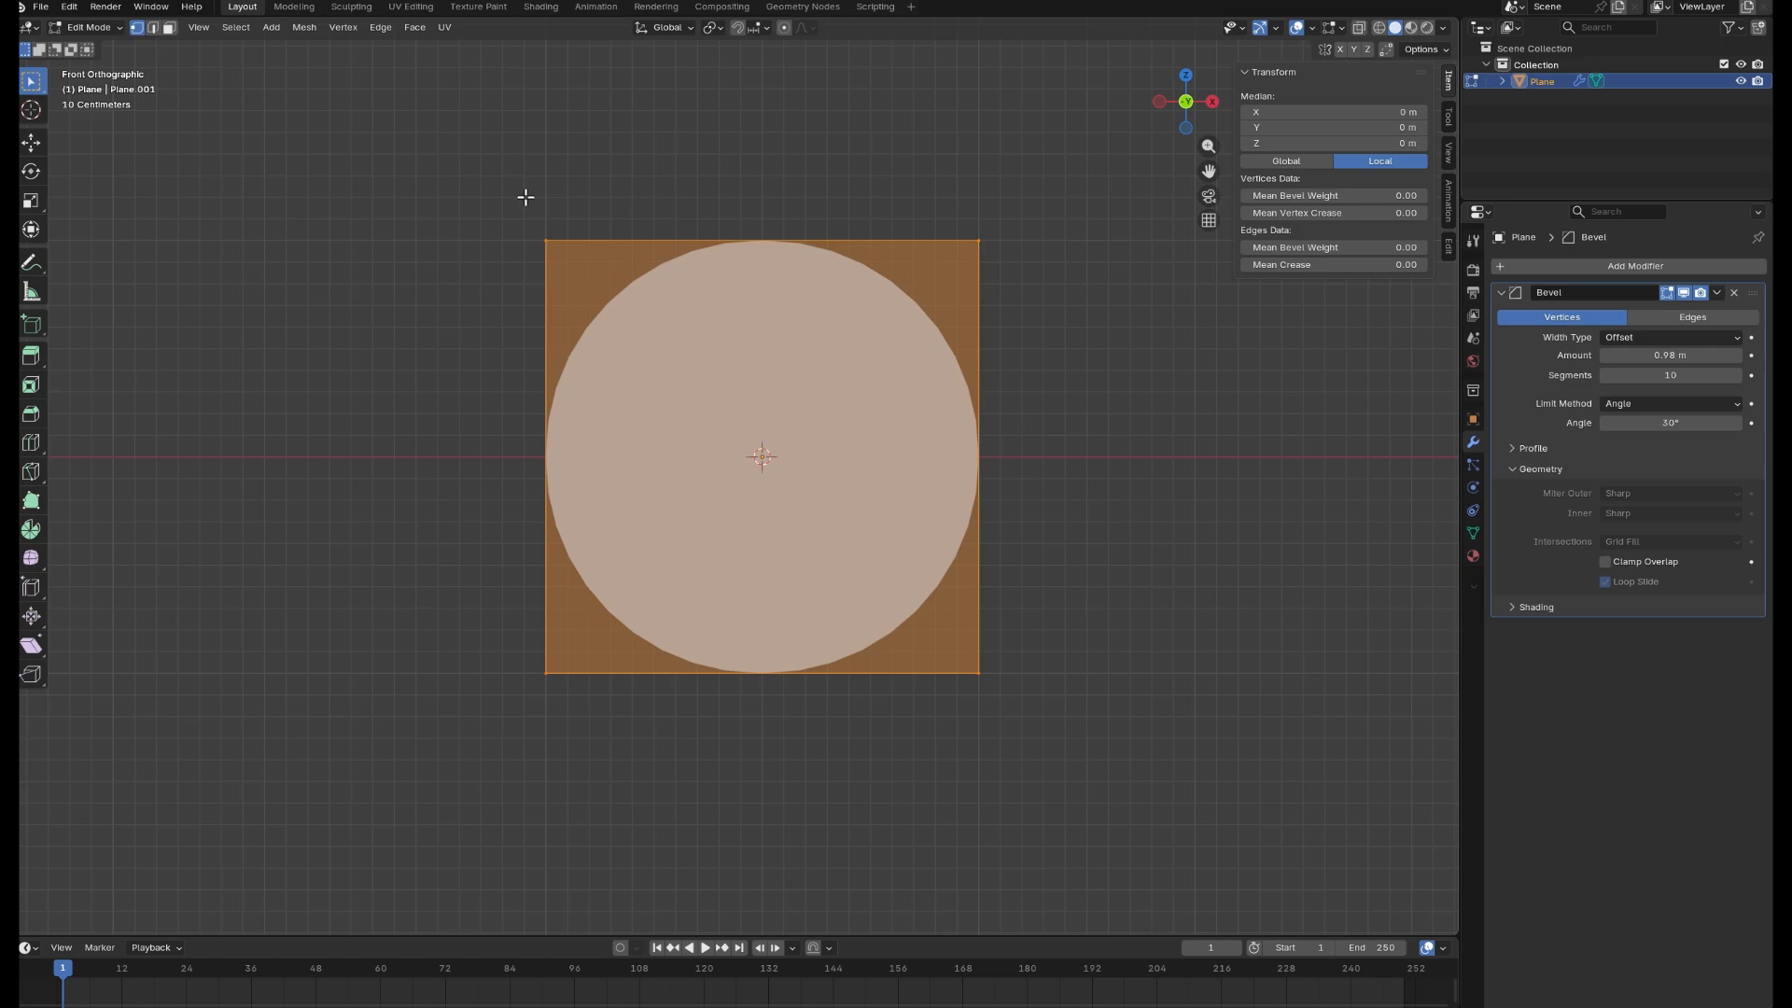
{"action": "left_click", "coordinate": [961, 240]}
{"action": "left_click", "coordinate": [551, 244]}
{"action": "left_click", "coordinate": [976, 241]}
{"action": "left_click", "coordinate": [1338, 197]}
{"action": "type", "text": "1"}
{"action": "key", "text": "Return"}
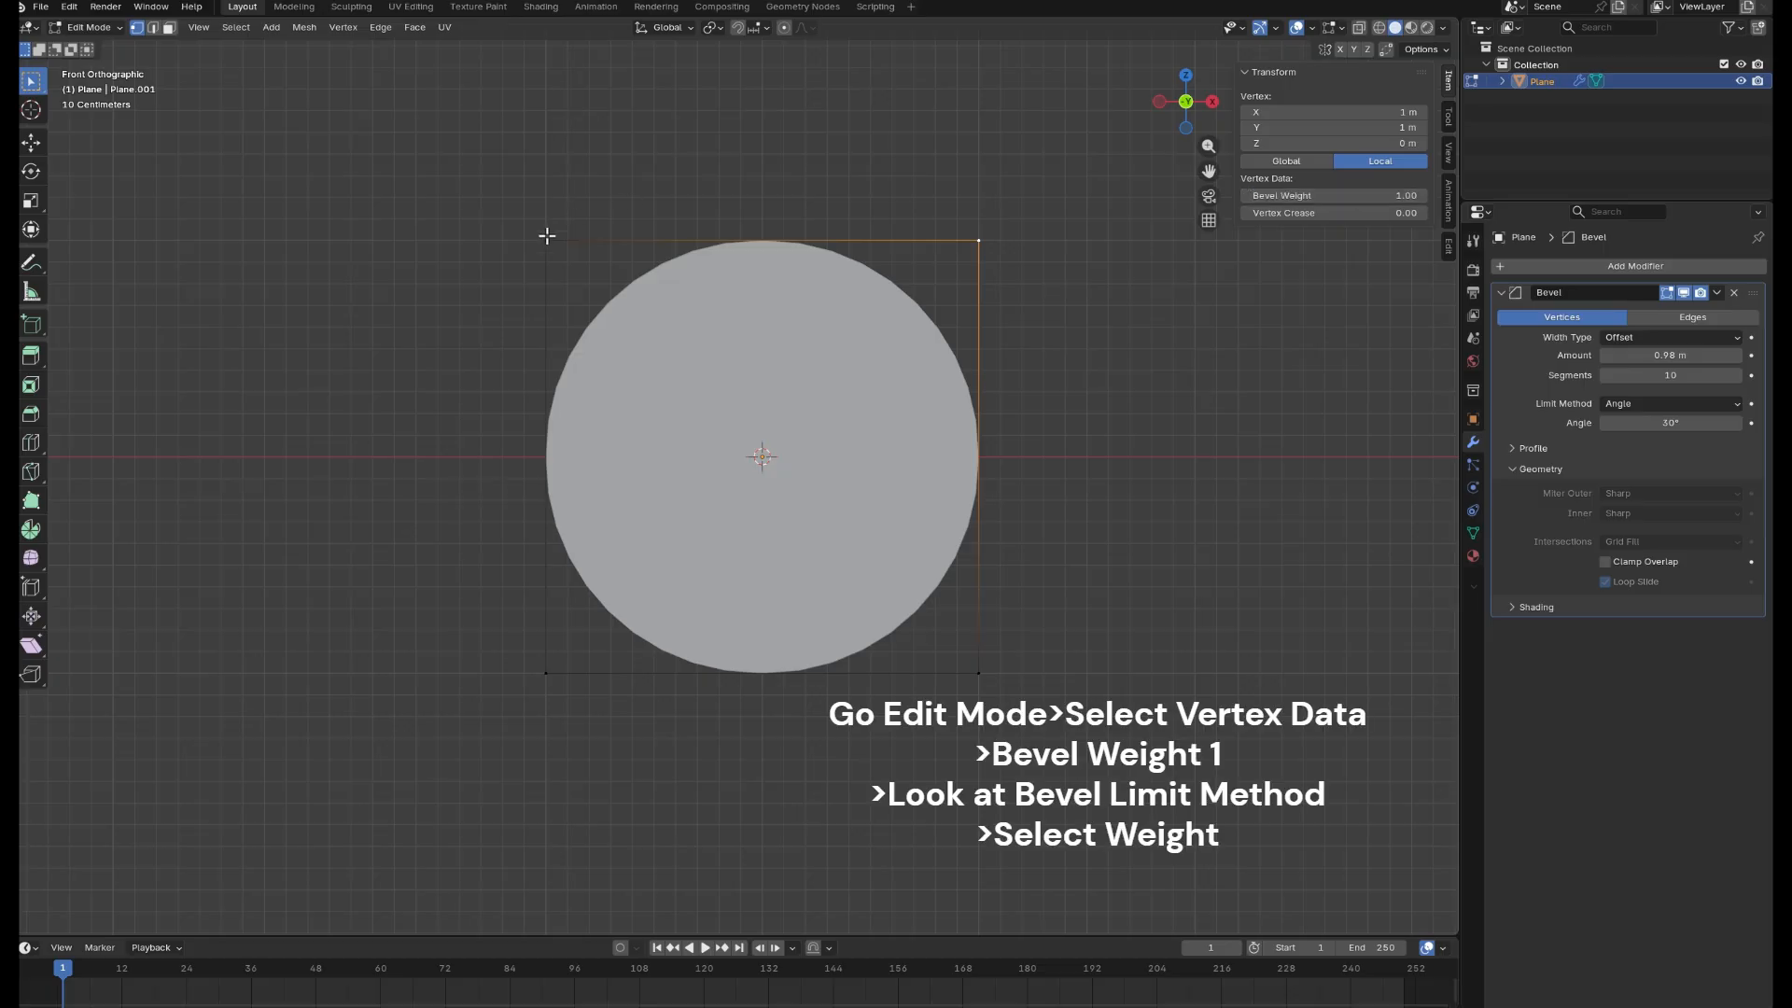
{"action": "left_click", "coordinate": [1640, 402]}
{"action": "left_click", "coordinate": [1631, 460]}
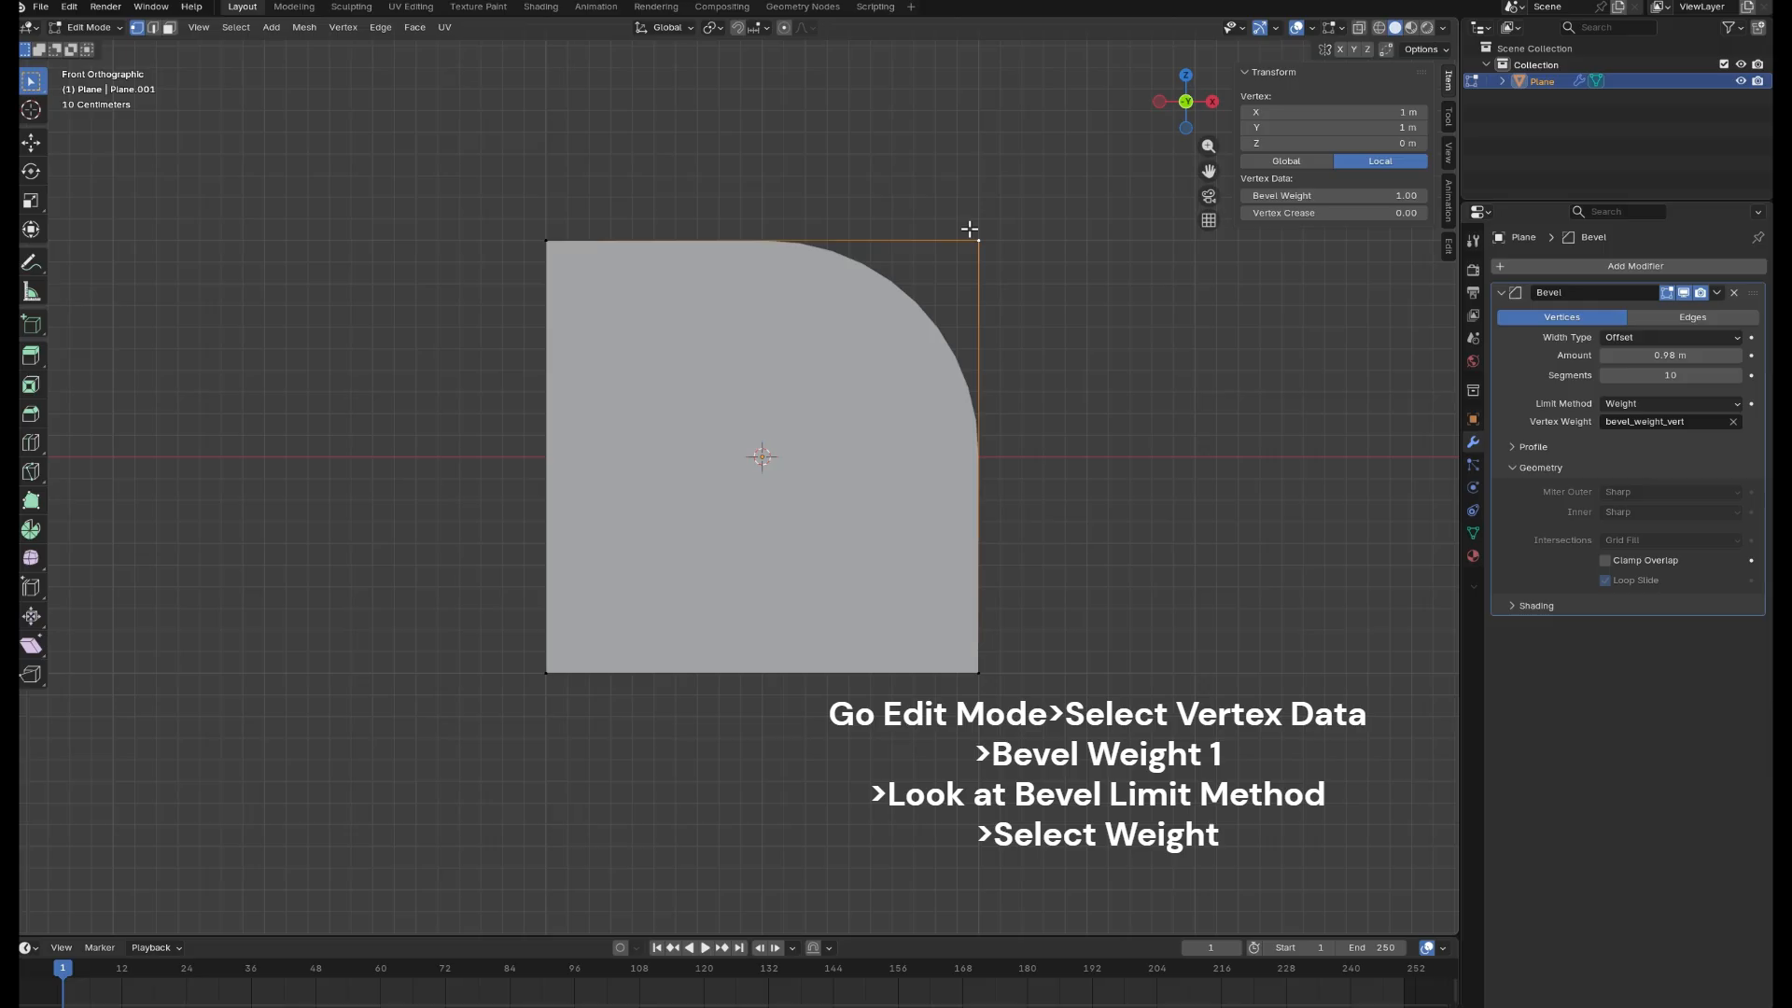
- Set the bevel weight of the plane's upper-left vertex to 1
{"action": "left_click", "coordinate": [544, 240]}
{"action": "left_click", "coordinate": [1335, 195]}
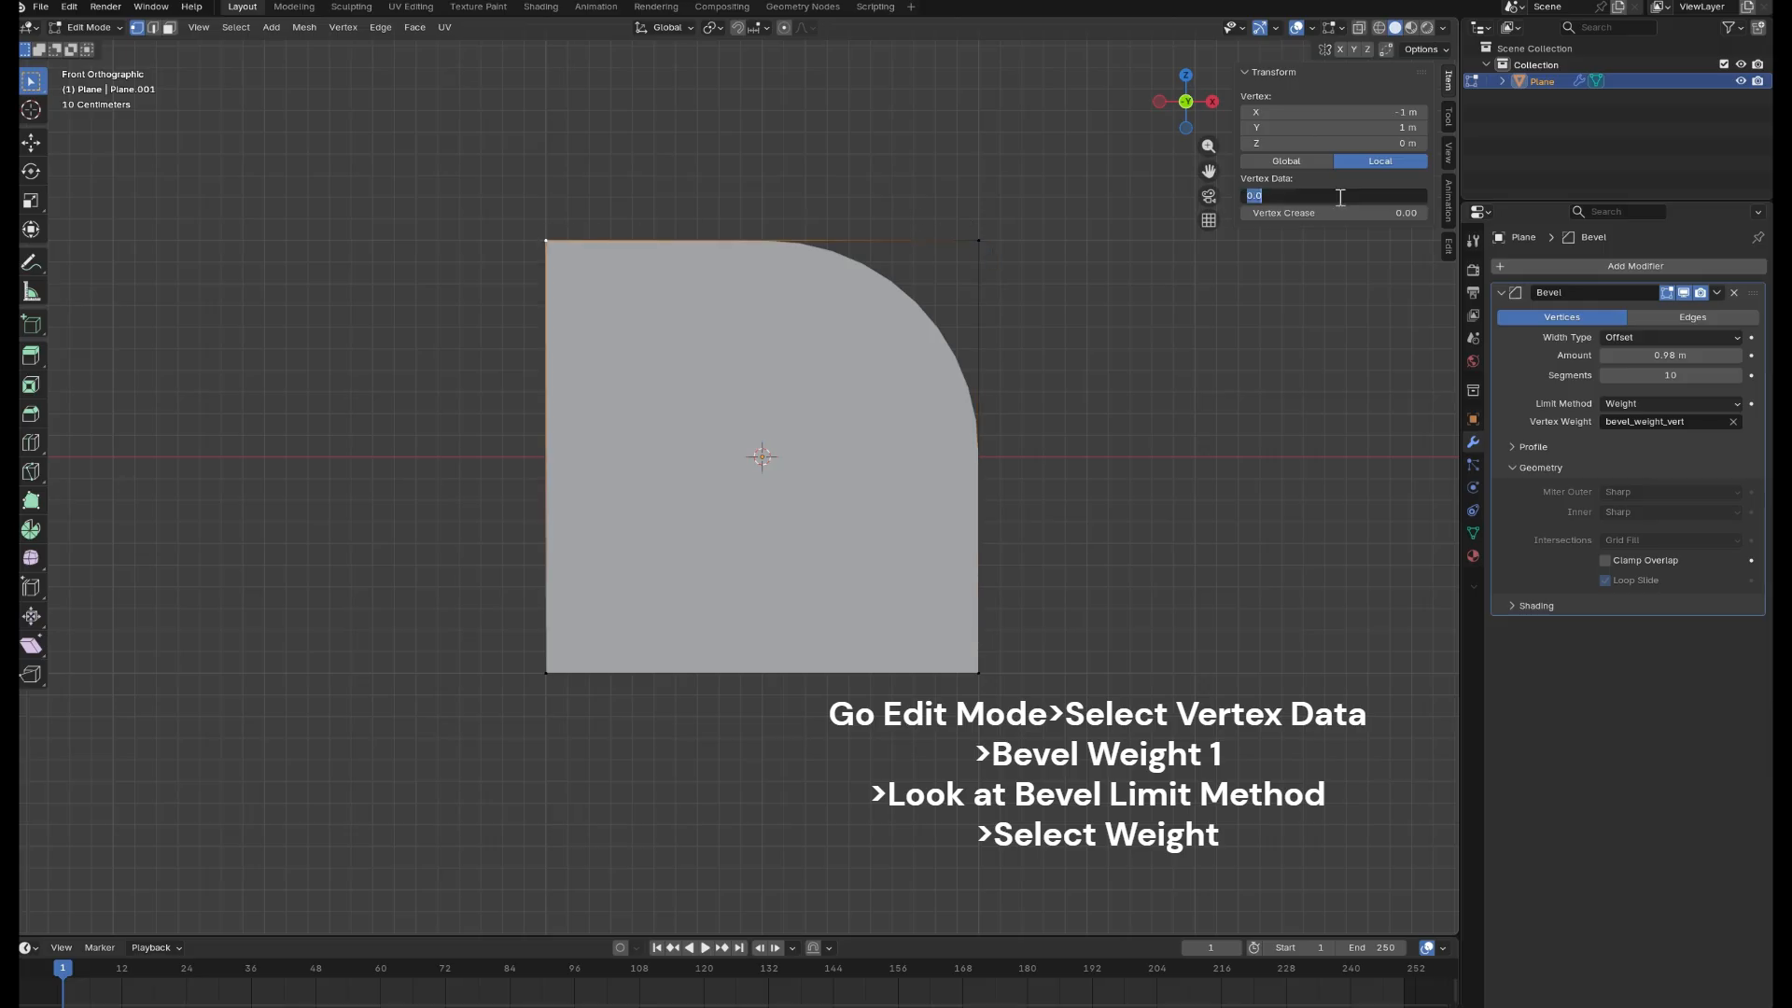
{"action": "type", "text": "1"}
{"action": "key", "text": "Return"}
- Try a bevel weight of 0.5 on the upper-left vertex and undo it
{"action": "left_click", "coordinate": [1335, 195]}
{"action": "type", "text": "0.5"}
{"action": "key", "text": "Return"}
{"action": "key", "text": "ctrl+z"}
{"action": "key", "text": "ctrl+z"}
{"action": "key", "text": "ctrl+shift+z"}
- Return to Object Mode and add a Solidify modifier with thickness 0.2 m and offset 0 to the arch
{"action": "left_click", "coordinate": [1095, 319]}
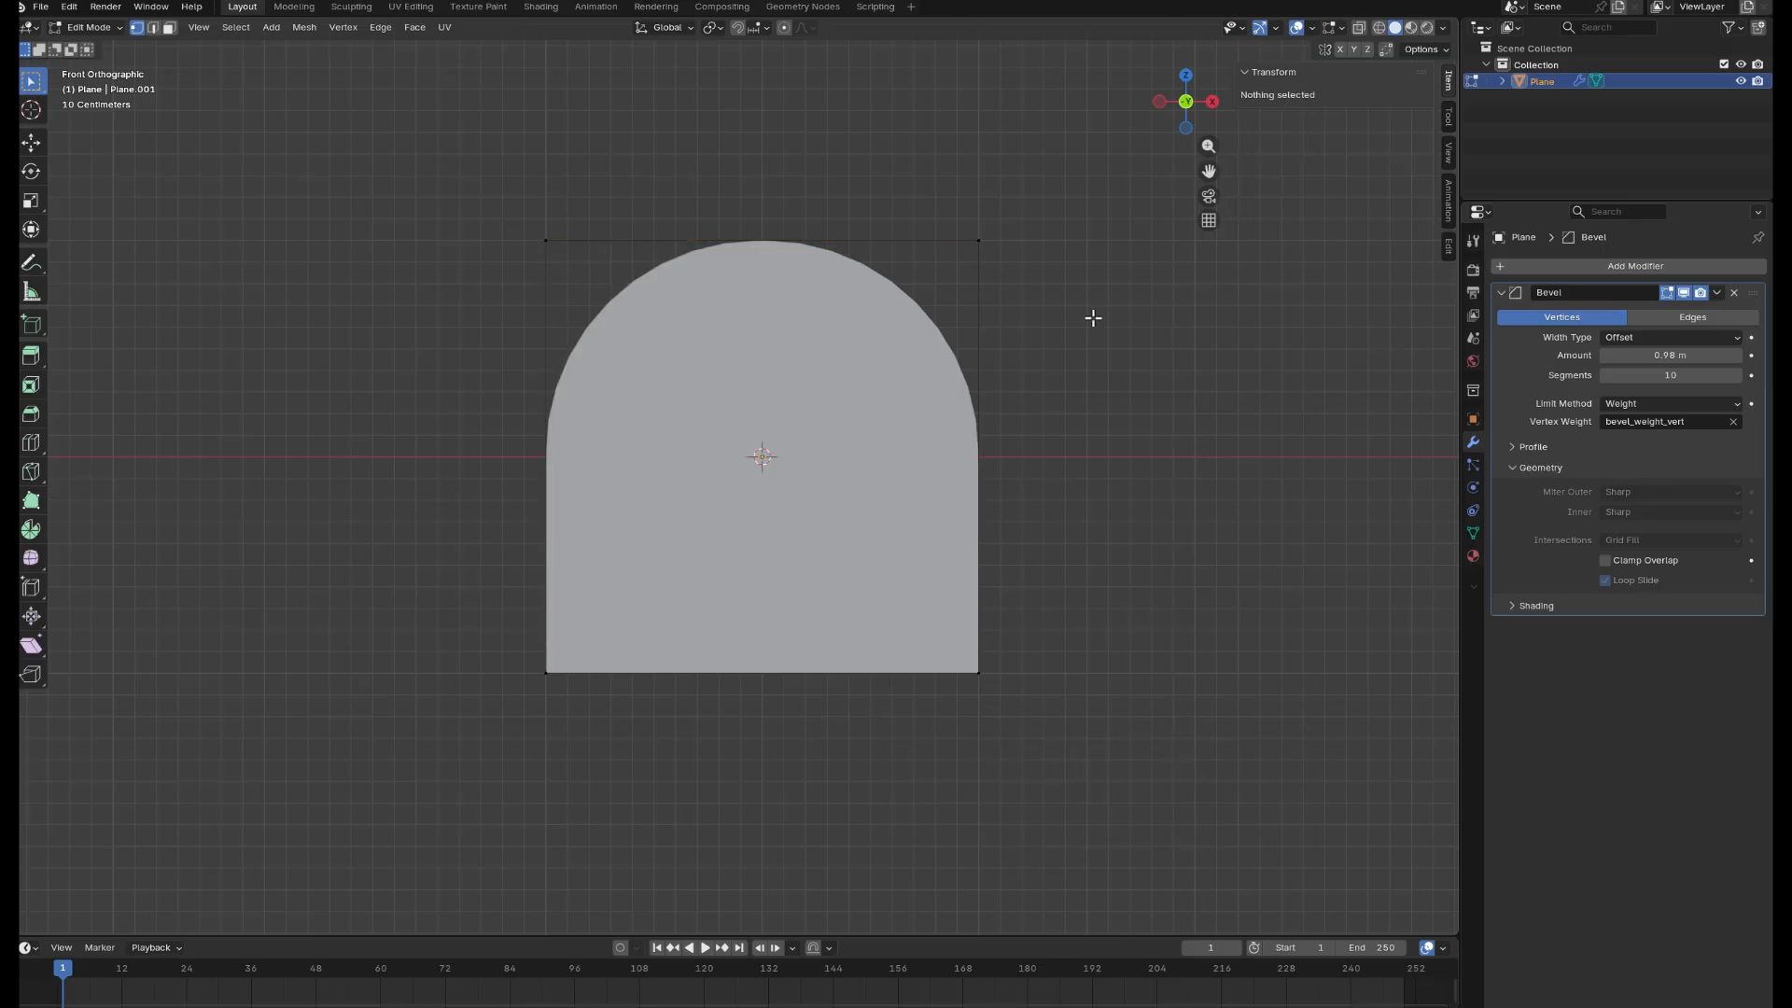
{"action": "key", "text": "Tab"}
{"action": "scroll", "coordinate": [842, 361], "scroll_direction": "down", "scroll_amount": 2}
{"action": "mouse_move", "coordinate": [840, 362]}
{"action": "middle_mouse_down"}
{"action": "mouse_move", "coordinate": [1403, 392]}
{"action": "mouse_move", "coordinate": [820, 372]}
{"action": "middle_mouse_up"}
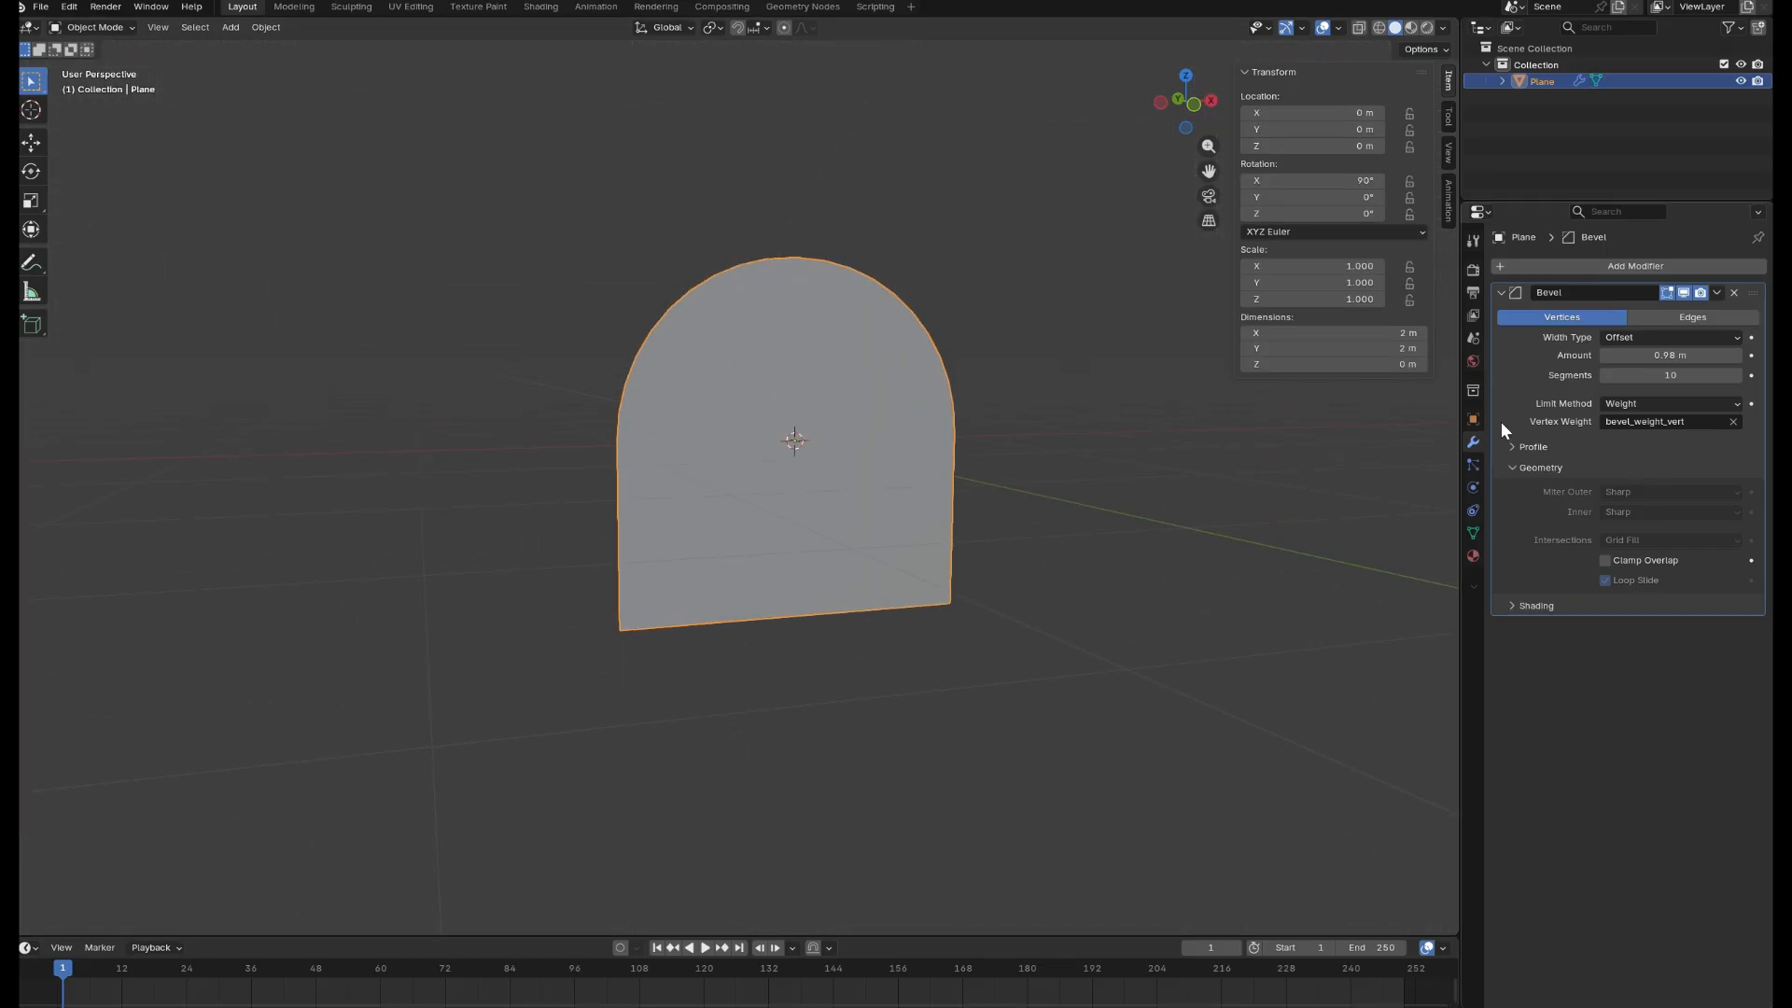
{"action": "left_click", "coordinate": [1616, 266]}
{"action": "mouse_move", "coordinate": [1616, 265]}
{"action": "left_click", "coordinate": [1428, 522]}
{"action": "left_click_drag", "start_coordinate": [1684, 693], "coordinate": [1670, 672]}
{"action": "type", "text": "0"}
{"action": "key", "text": "Return"}
{"action": "middle_click_drag", "start_coordinate": [830, 549], "coordinate": [952, 547]}
{"action": "scroll", "coordinate": [836, 456], "scroll_direction": "up", "scroll_amount": 2}
{"action": "middle_click_drag", "start_coordinate": [837, 457], "coordinate": [1154, 360]}
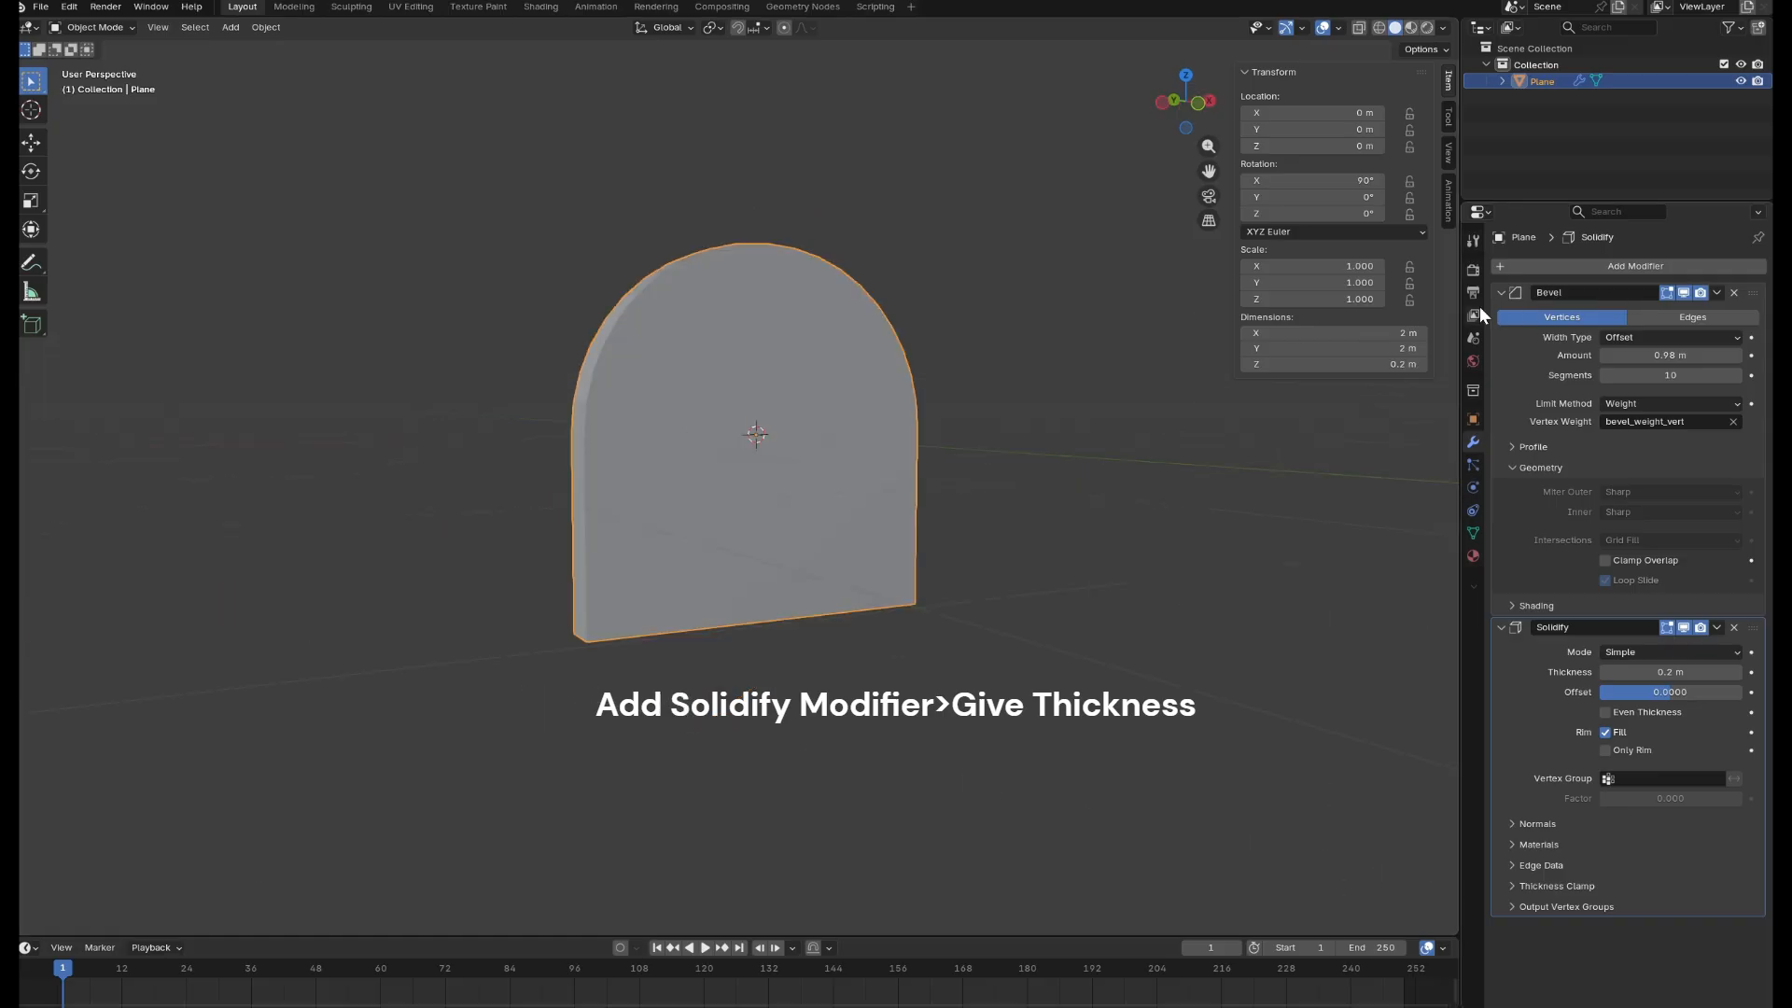
- Toggle the Solidify modifier's Even Thickness and rim Fill options, leaving the rim filled, and collapse both modifiers
{"action": "left_click", "coordinate": [1500, 293]}
{"action": "left_click", "coordinate": [1603, 419]}
{"action": "middle_click_drag", "start_coordinate": [920, 425], "coordinate": [1437, 425]}
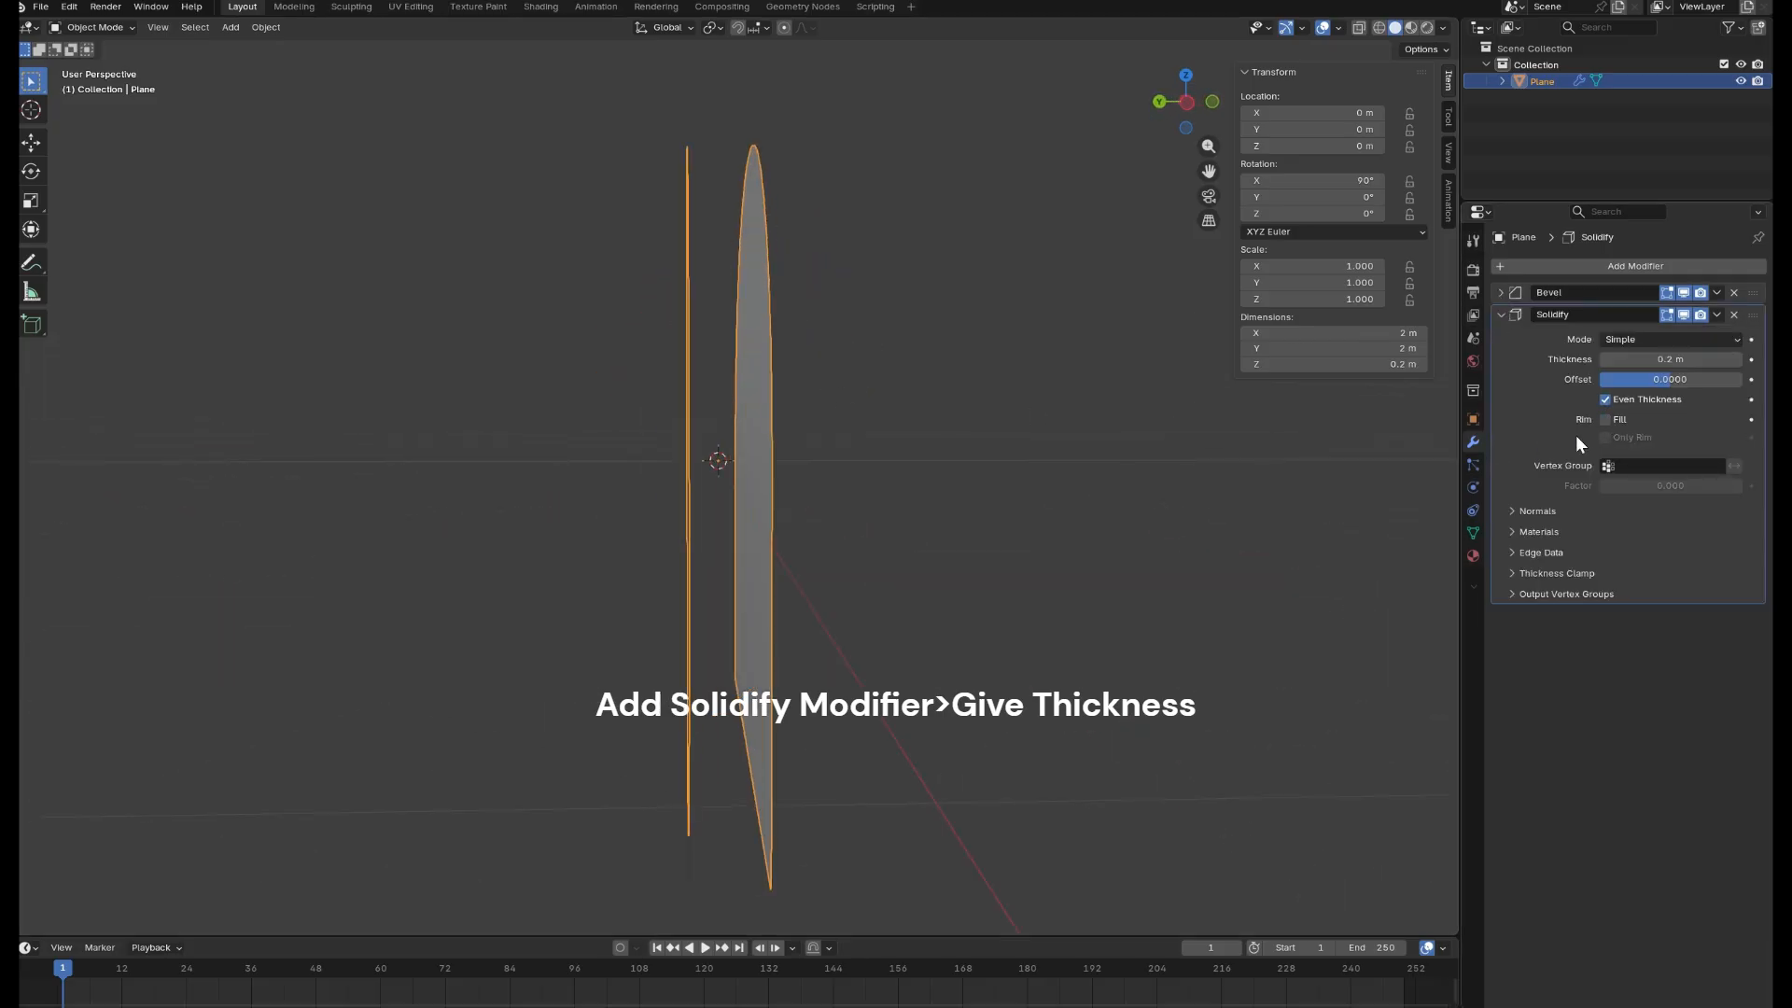
{"action": "left_click", "coordinate": [1605, 420]}
{"action": "left_click", "coordinate": [1603, 398]}
{"action": "middle_click_drag", "start_coordinate": [942, 528], "coordinate": [1123, 499]}
{"action": "left_click", "coordinate": [1499, 315]}
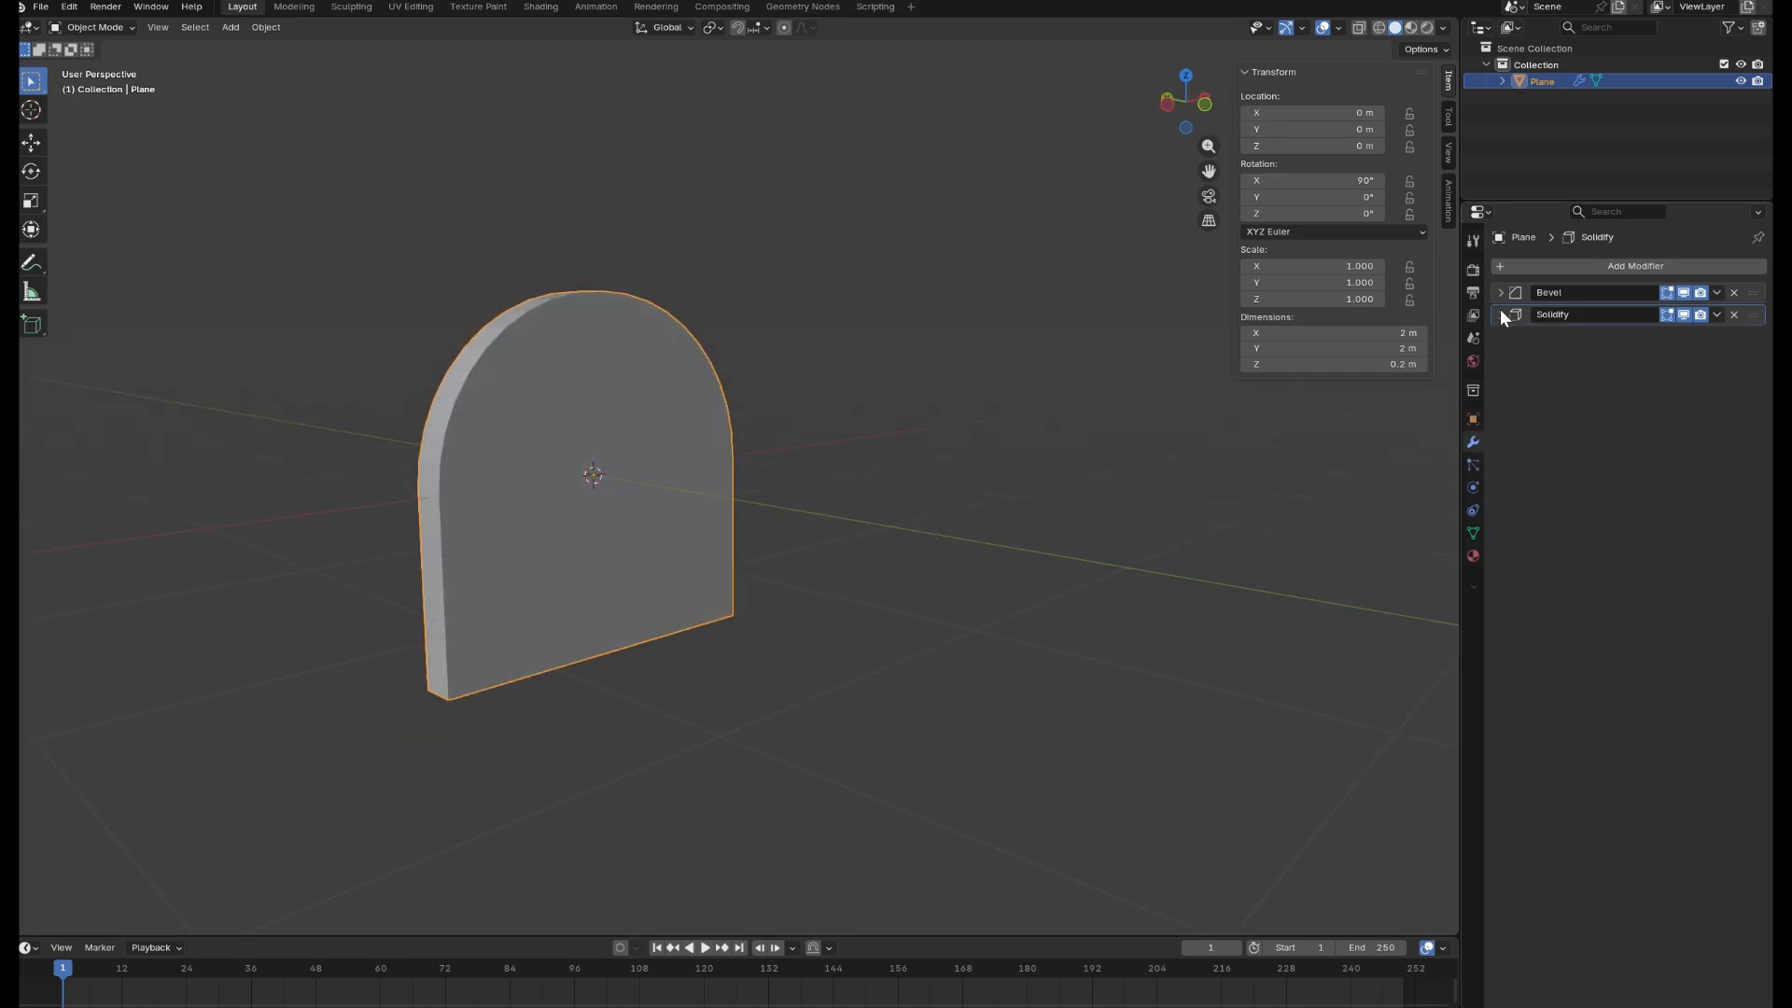
- Add a second Bevel modifier to the arch that affects edges, with an amount of 0.032 m
{"action": "left_click", "coordinate": [1571, 267]}
{"action": "left_click", "coordinate": [1646, 300]}
{"action": "middle_click_drag", "start_coordinate": [546, 552], "coordinate": [782, 552]}
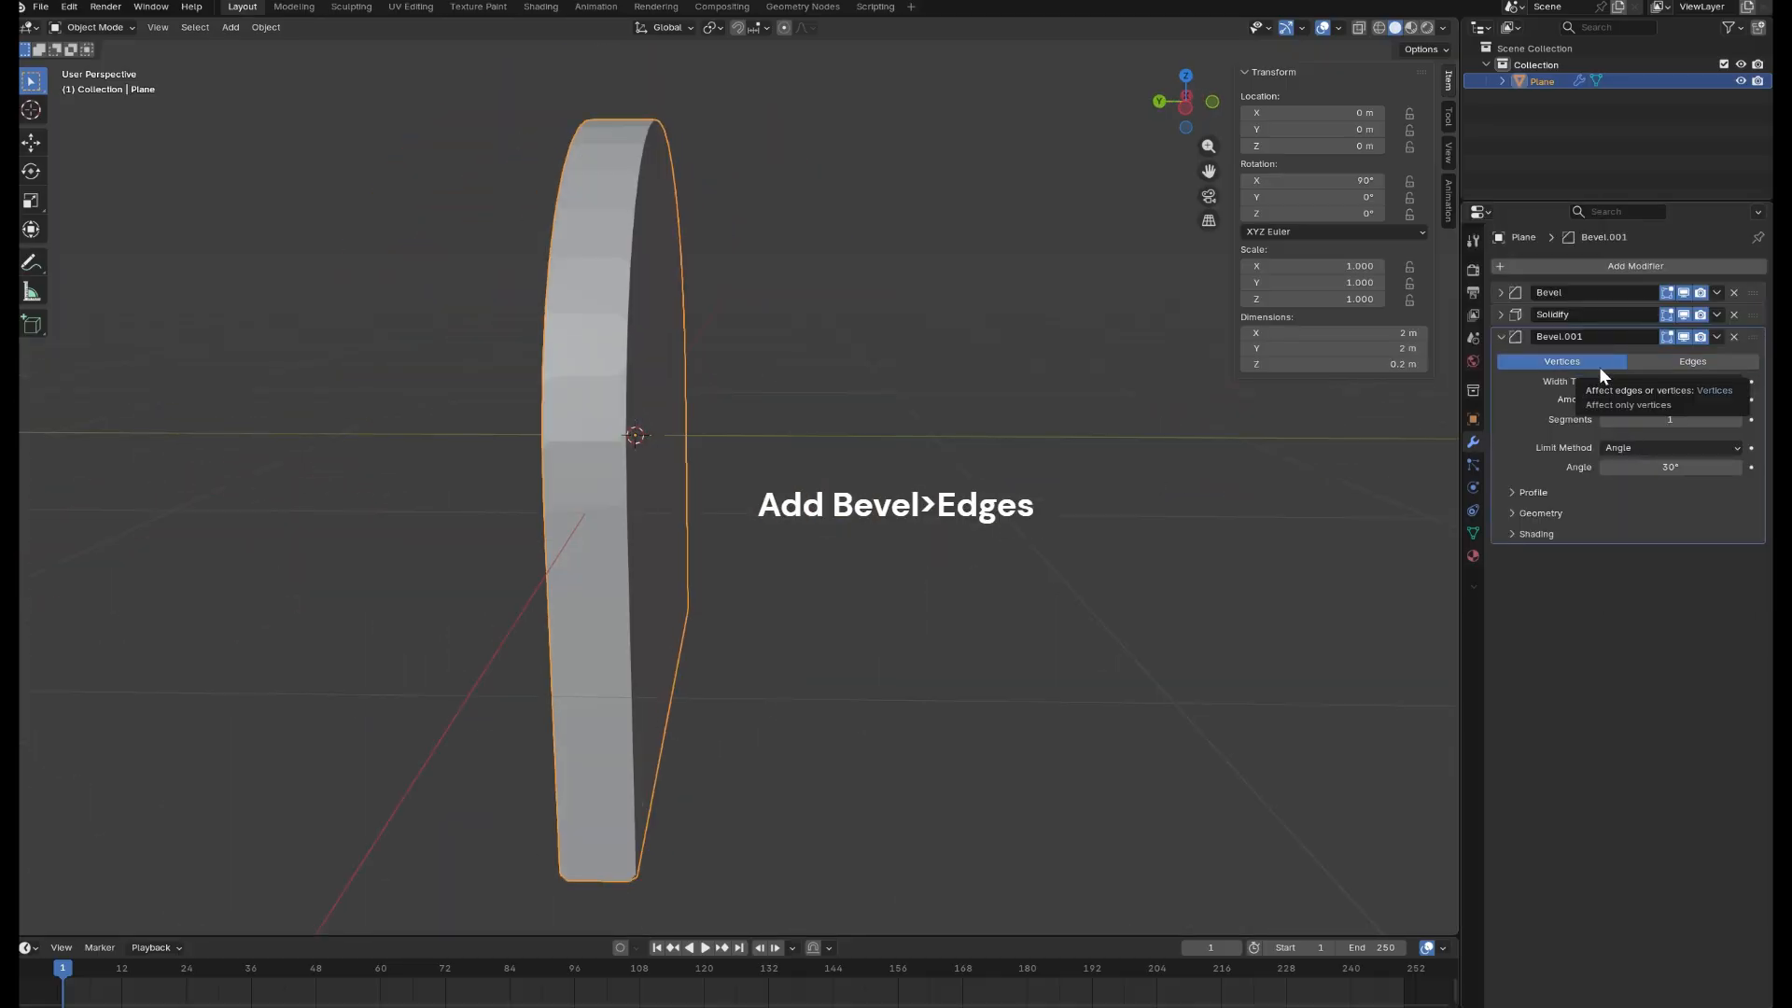
{"action": "left_click", "coordinate": [1604, 419]}
{"action": "left_click", "coordinate": [1604, 419]}
{"action": "middle_click_drag", "start_coordinate": [945, 438], "coordinate": [326, 448]}
{"action": "left_click_drag", "start_coordinate": [1620, 400], "coordinate": [1684, 399]}
{"action": "left_click", "coordinate": [1679, 399]}
{"action": "type", "text": "0.032"}
{"action": "key", "text": "Return"}
{"action": "middle_click_drag", "start_coordinate": [308, 336], "coordinate": [618, 500]}
- Duplicate the arched slab and place the copy about 2.39 m away along the X axis
{"action": "key", "text": "KP_1"}
{"action": "key", "text": "shift+d"}
{"action": "key", "text": "x"}
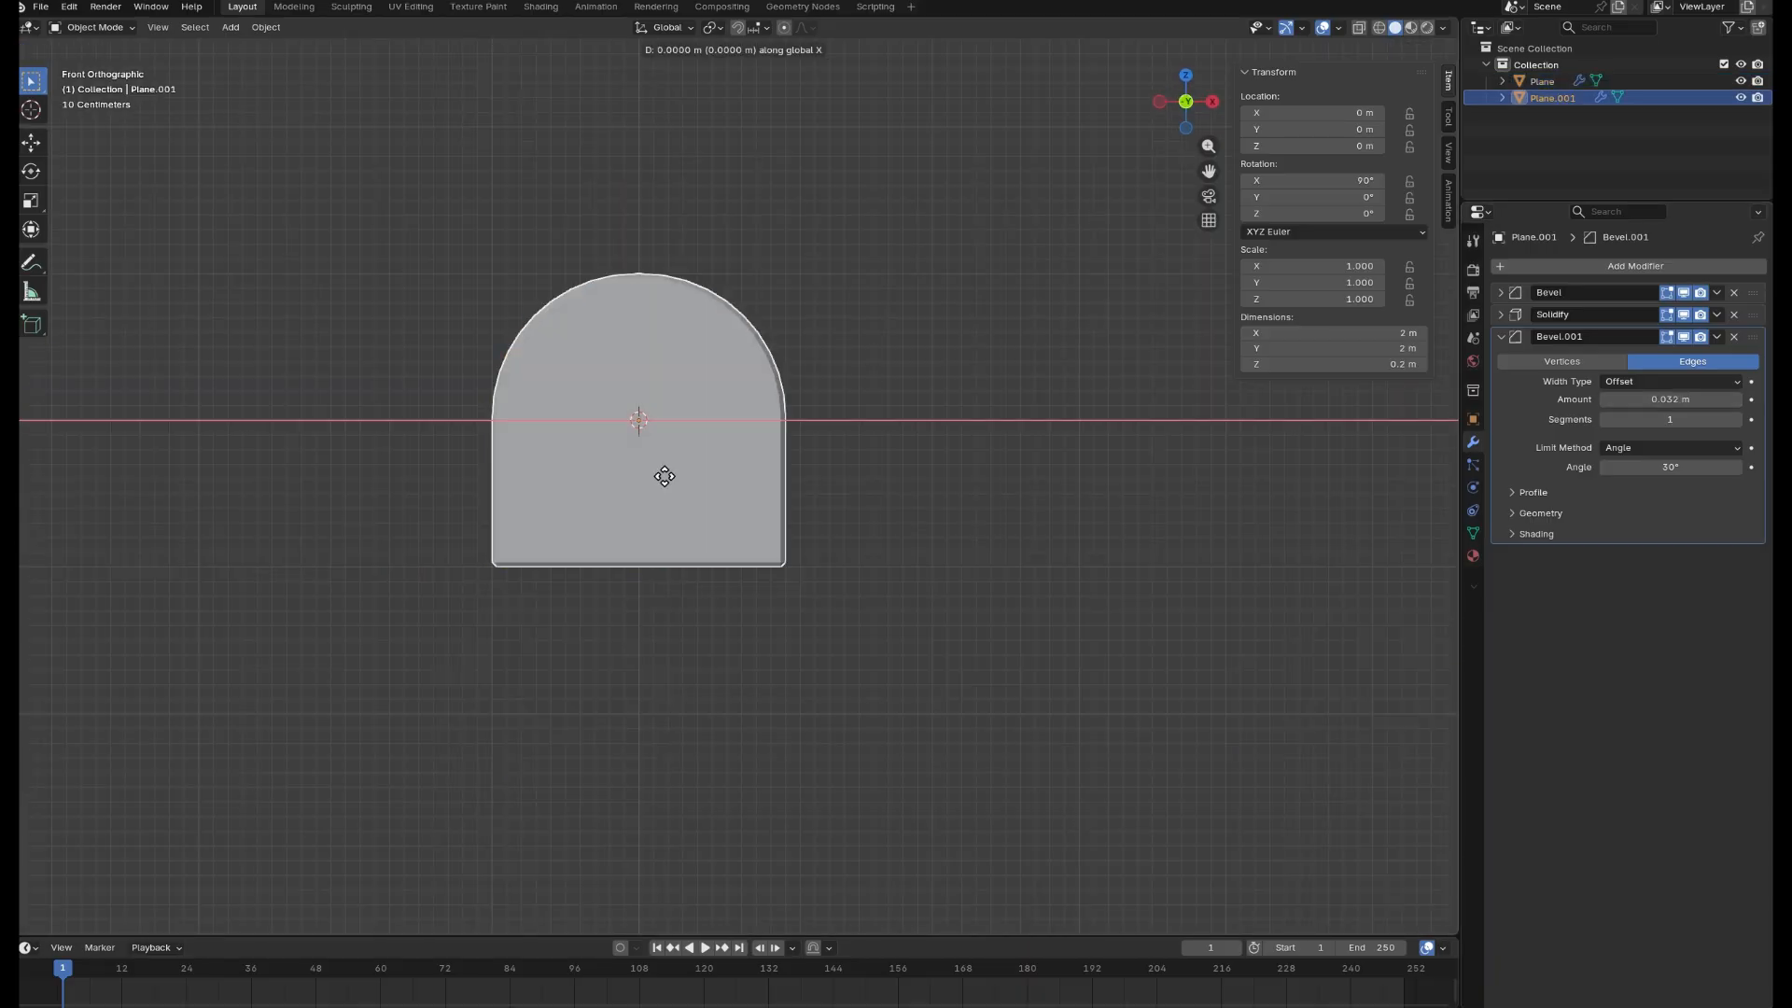
{"action": "left_click", "coordinate": [1033, 426]}
{"action": "middle_click_drag", "start_coordinate": [1033, 426], "coordinate": [905, 404]}
{"action": "key", "text": "s"}
{"action": "key", "text": "Escape"}
{"action": "middle_click_drag", "start_coordinate": [1032, 512], "coordinate": [1050, 413]}
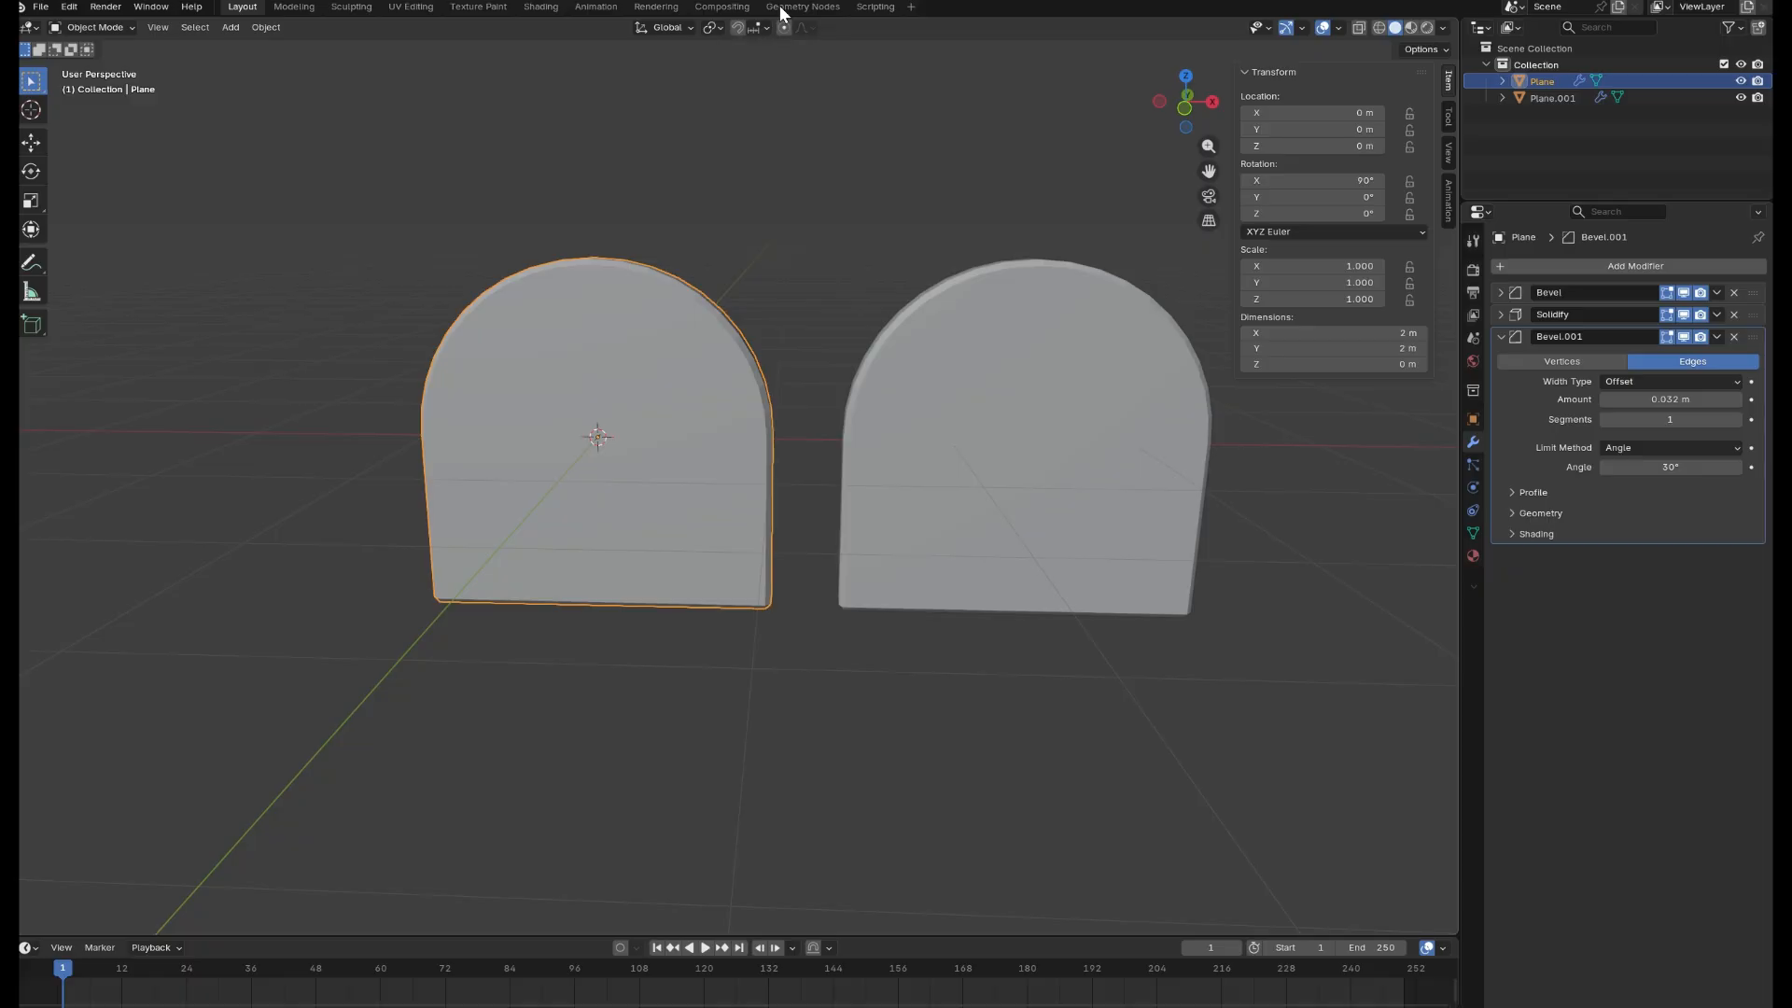
{"action": "scroll", "coordinate": [588, 371], "scroll_direction": "down", "scroll_amount": 2}
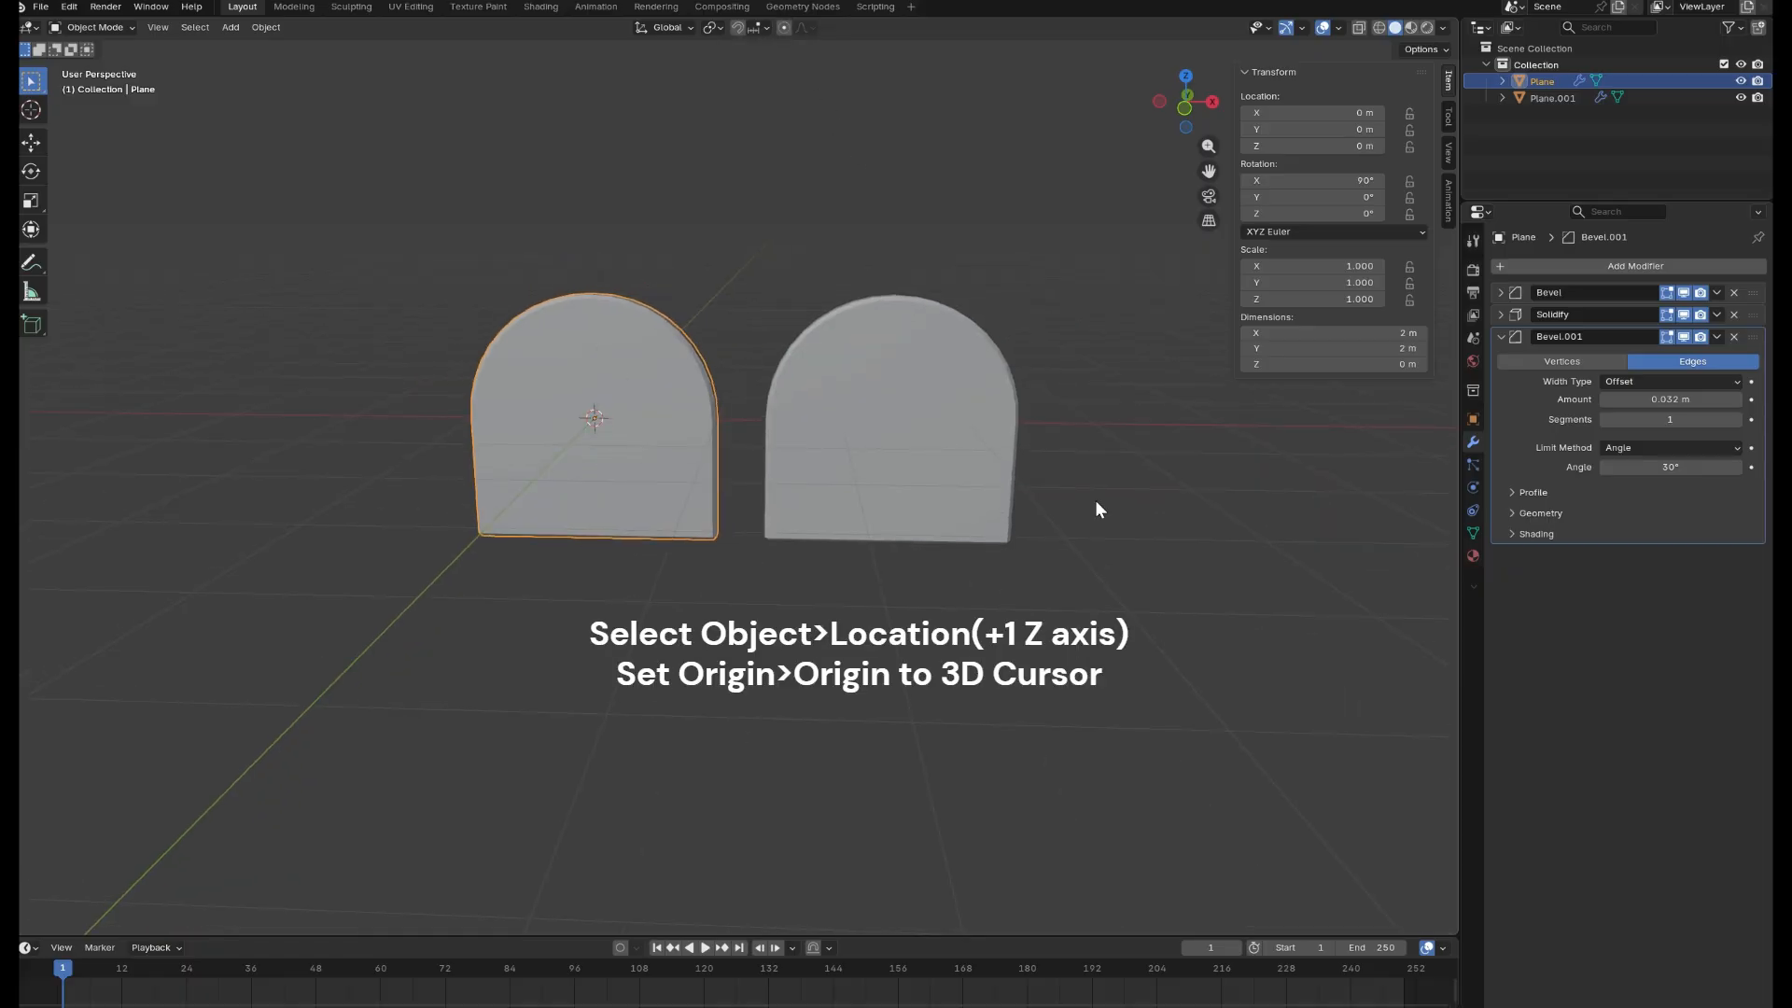
- Set the Z location of both arched slabs to 1 m
{"action": "key", "text": "KP_1"}
{"action": "double_click", "coordinate": [1287, 147]}
{"action": "type", "text": "1"}
{"action": "key", "text": "Return"}
{"action": "left_click", "coordinate": [933, 373]}
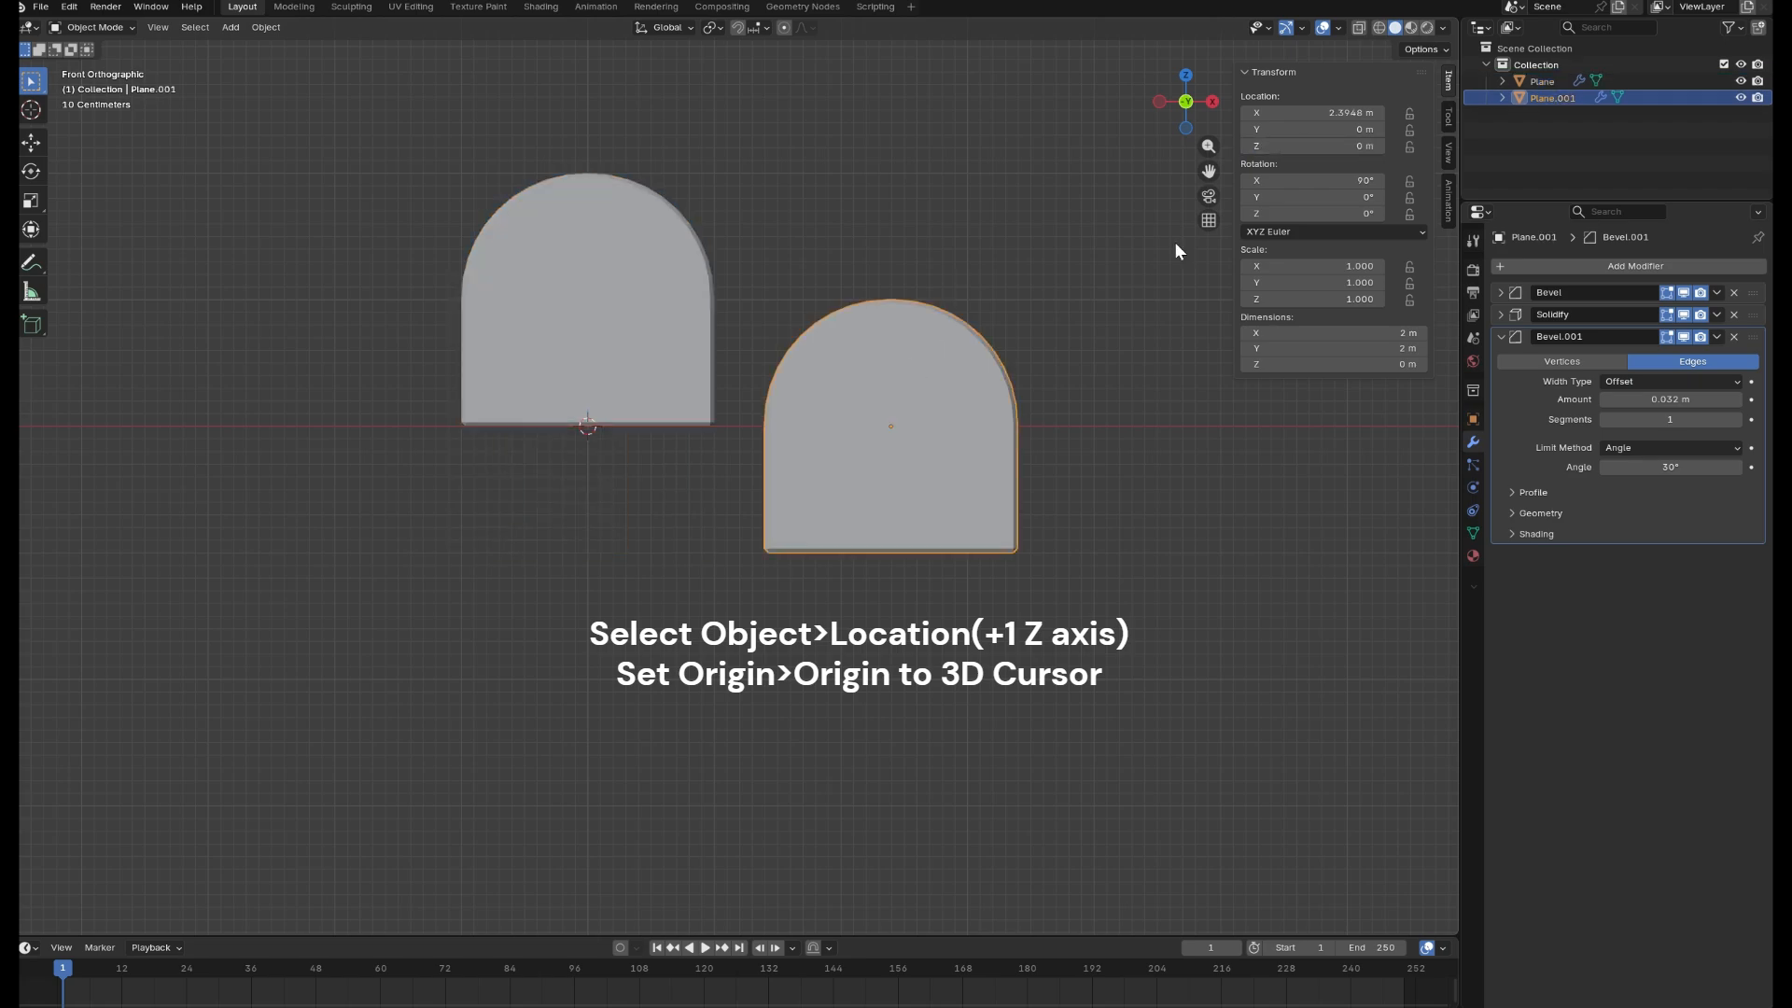
{"action": "double_click", "coordinate": [1329, 147]}
{"action": "type", "text": "1"}
{"action": "key", "text": "Return"}
{"action": "scroll", "coordinate": [686, 293], "scroll_direction": "up", "scroll_amount": 3}
- Set the original slab's origin to the 3D cursor at its base
{"action": "left_click", "coordinate": [463, 345]}
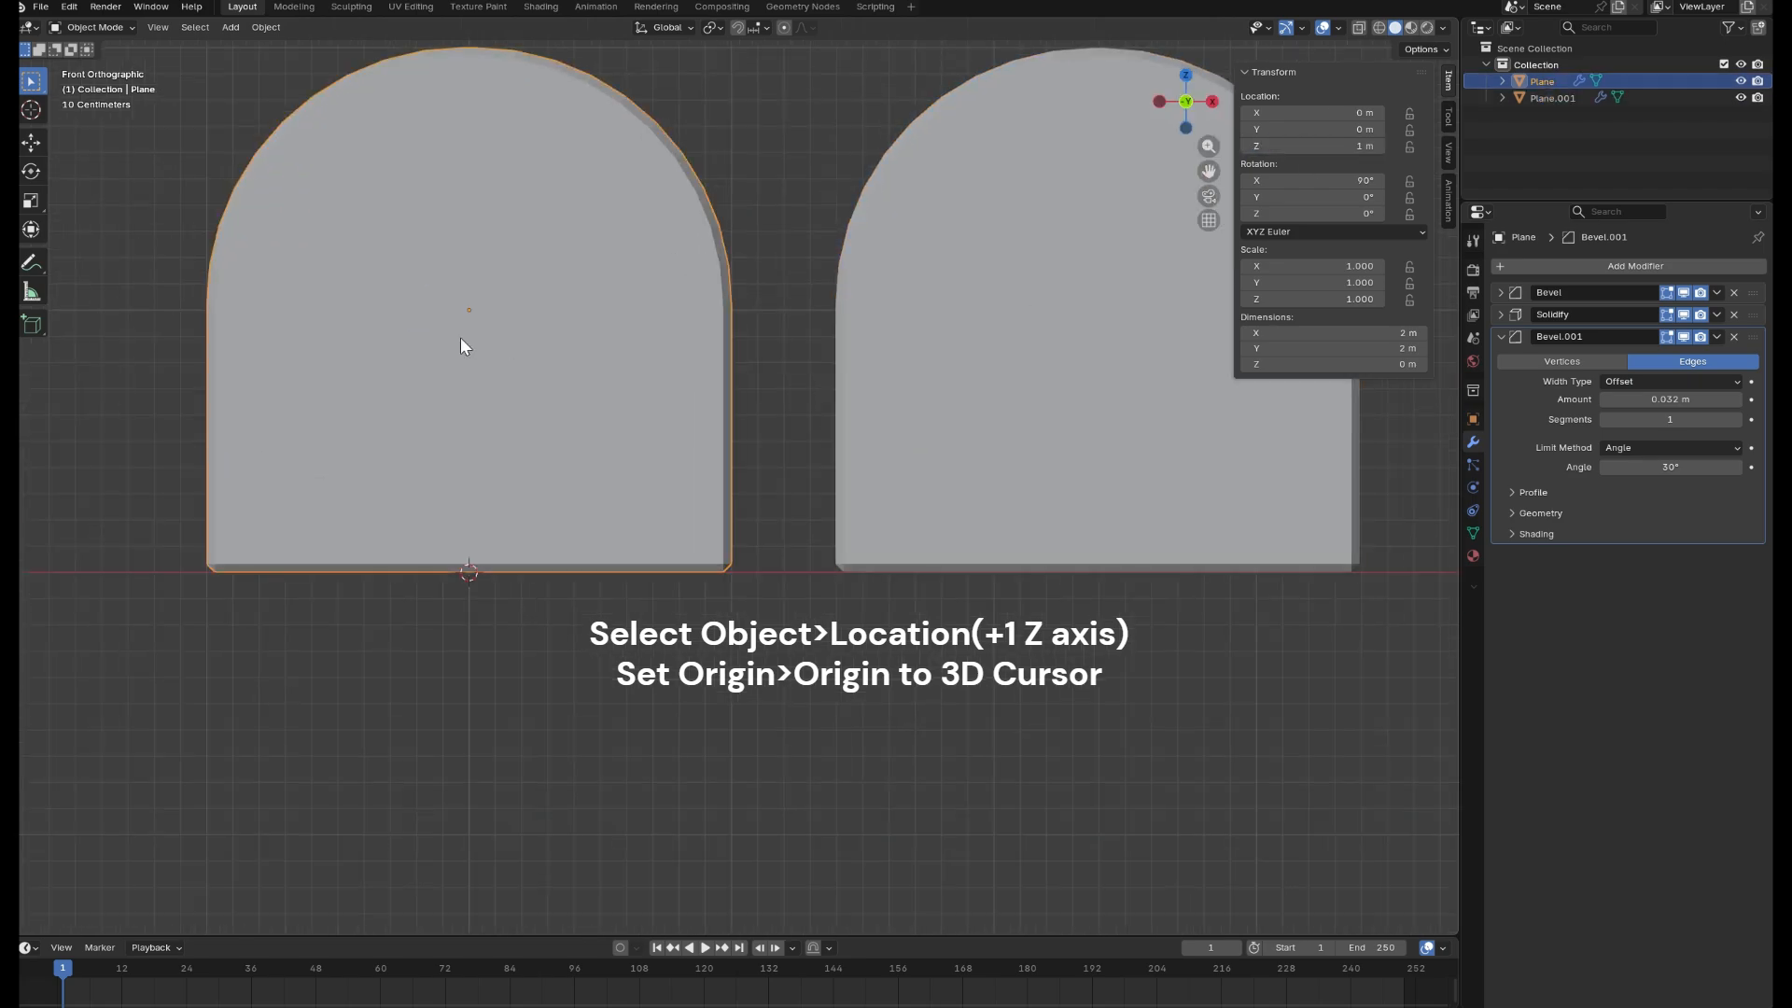
{"action": "right_click", "coordinate": [442, 406]}
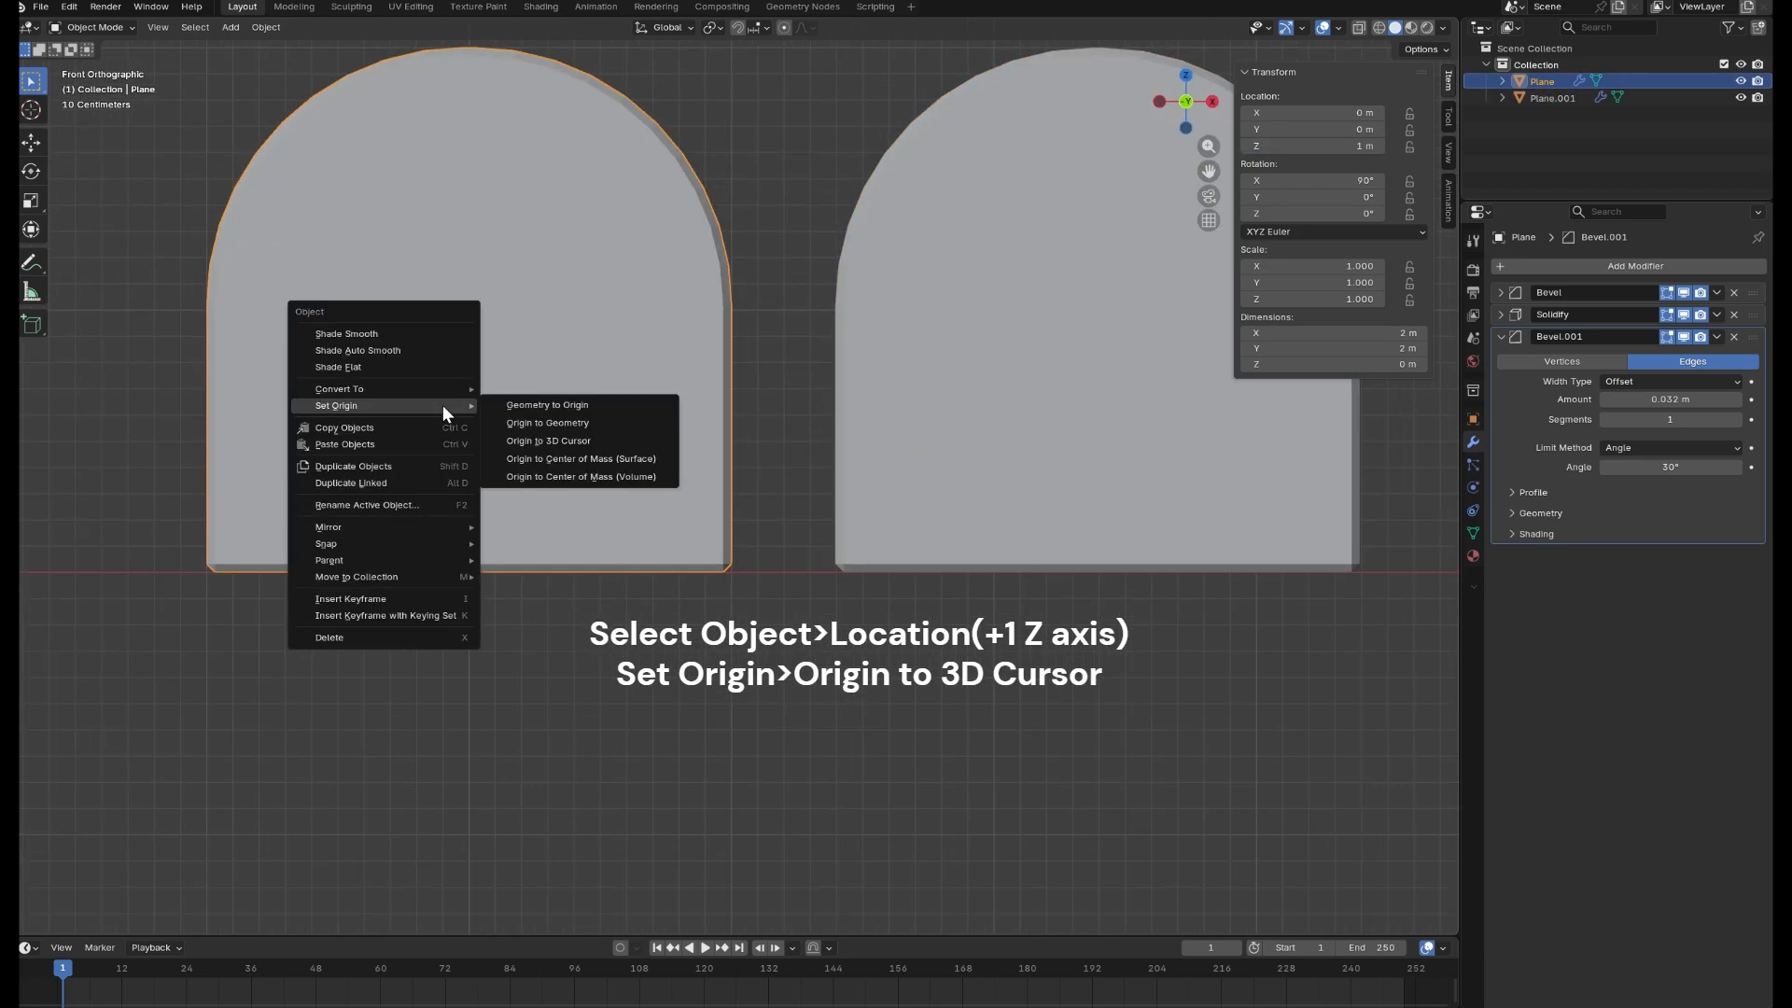
{"action": "left_click", "coordinate": [597, 442]}
- Duplicate the original slab, place the copy about 2.25 m along X, and scale it to about 0.693
{"action": "middle_click_drag", "start_coordinate": [969, 362], "coordinate": [881, 362], "text": "shift"}
{"action": "left_click", "coordinate": [881, 362]}
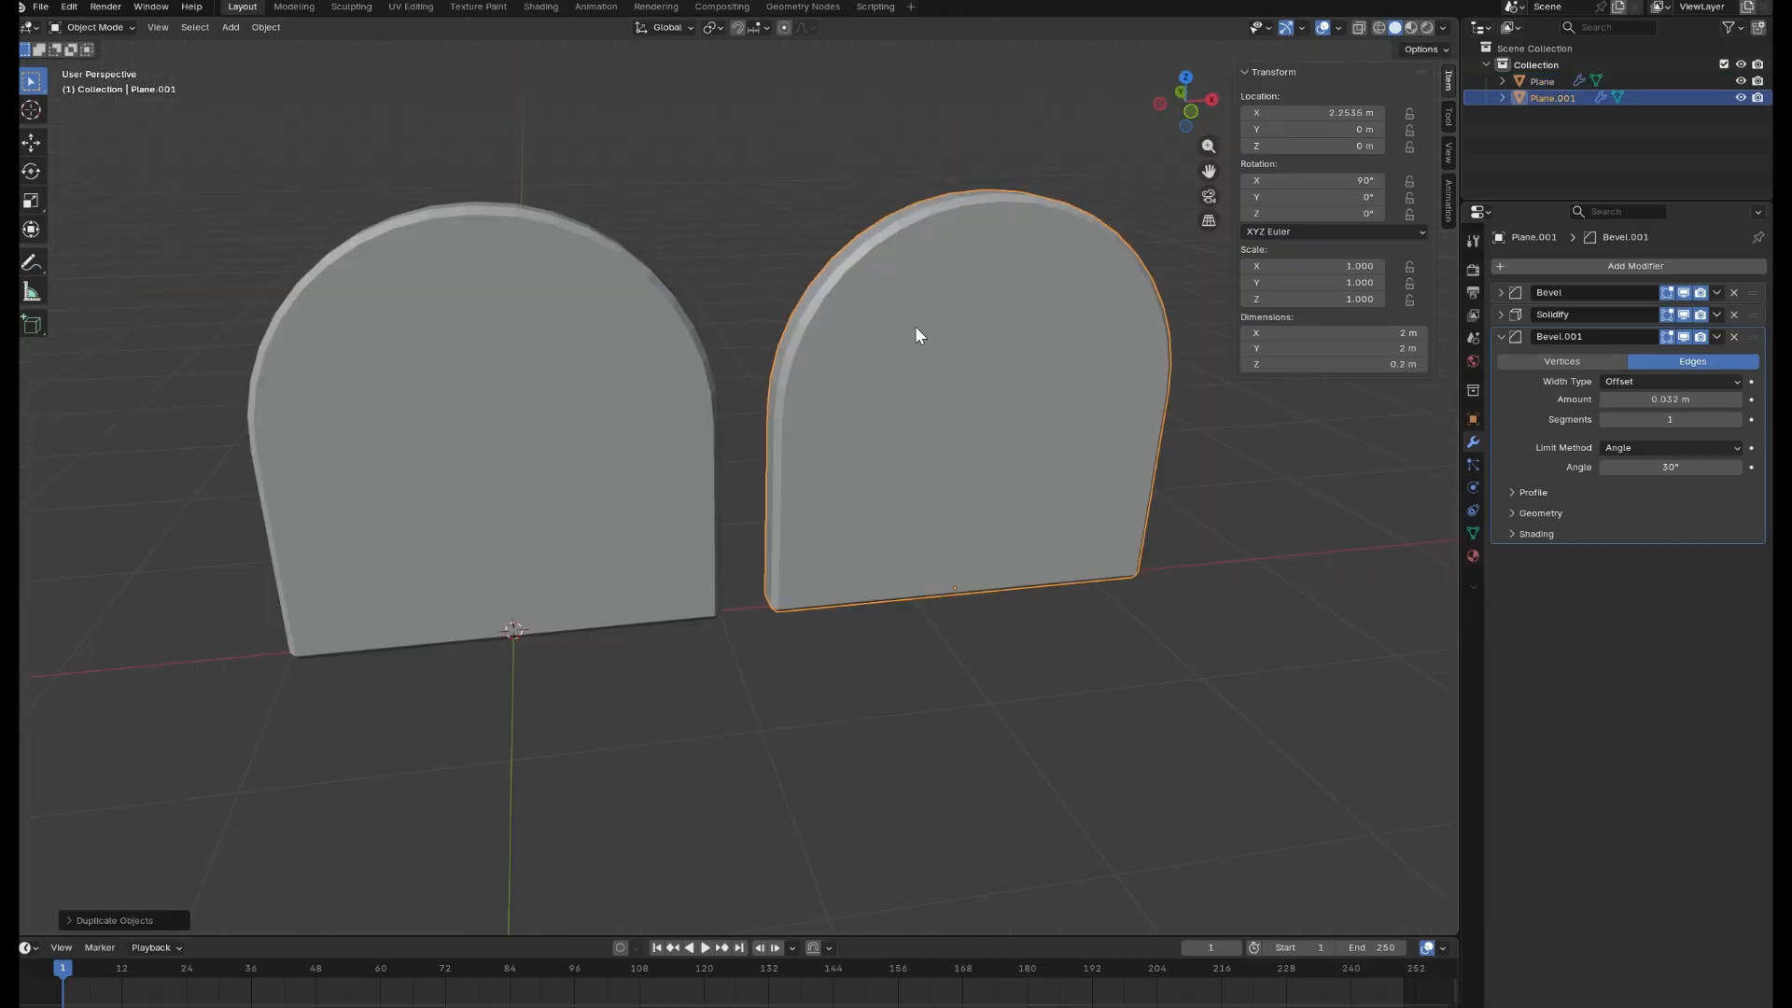
{"action": "key", "text": "s"}
{"action": "left_click", "coordinate": [1016, 362]}
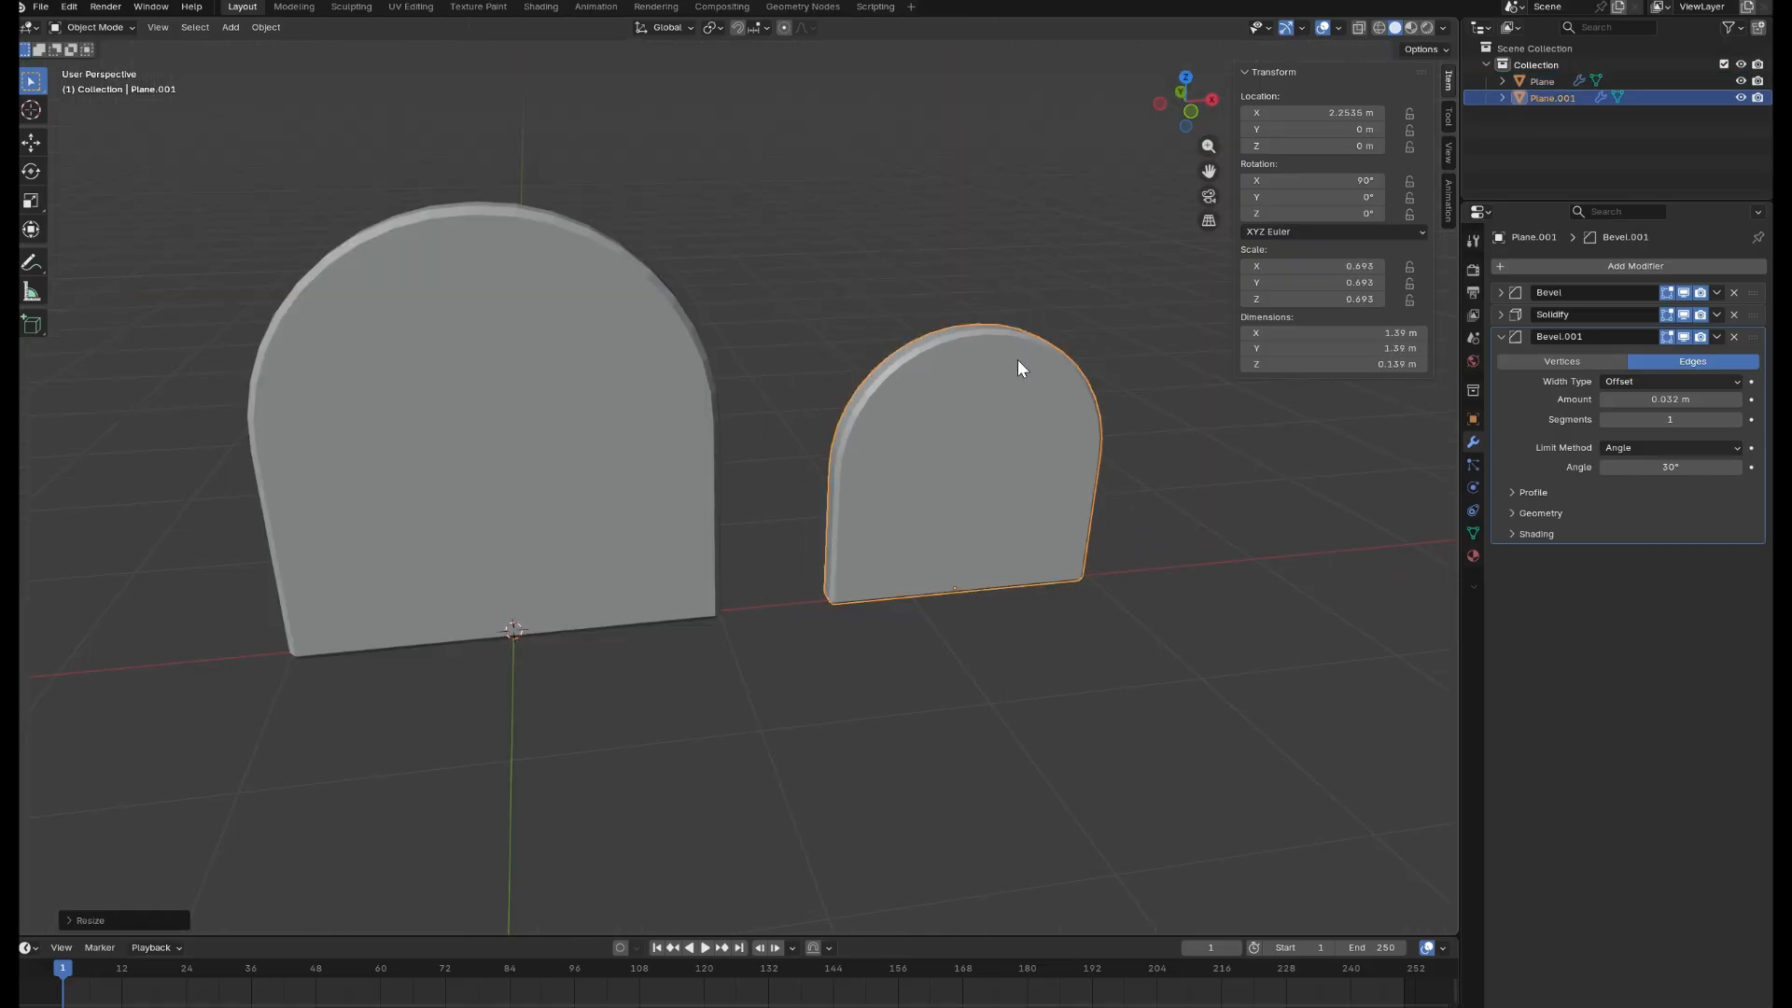
{"action": "middle_click_drag", "start_coordinate": [1045, 367], "coordinate": [936, 416]}
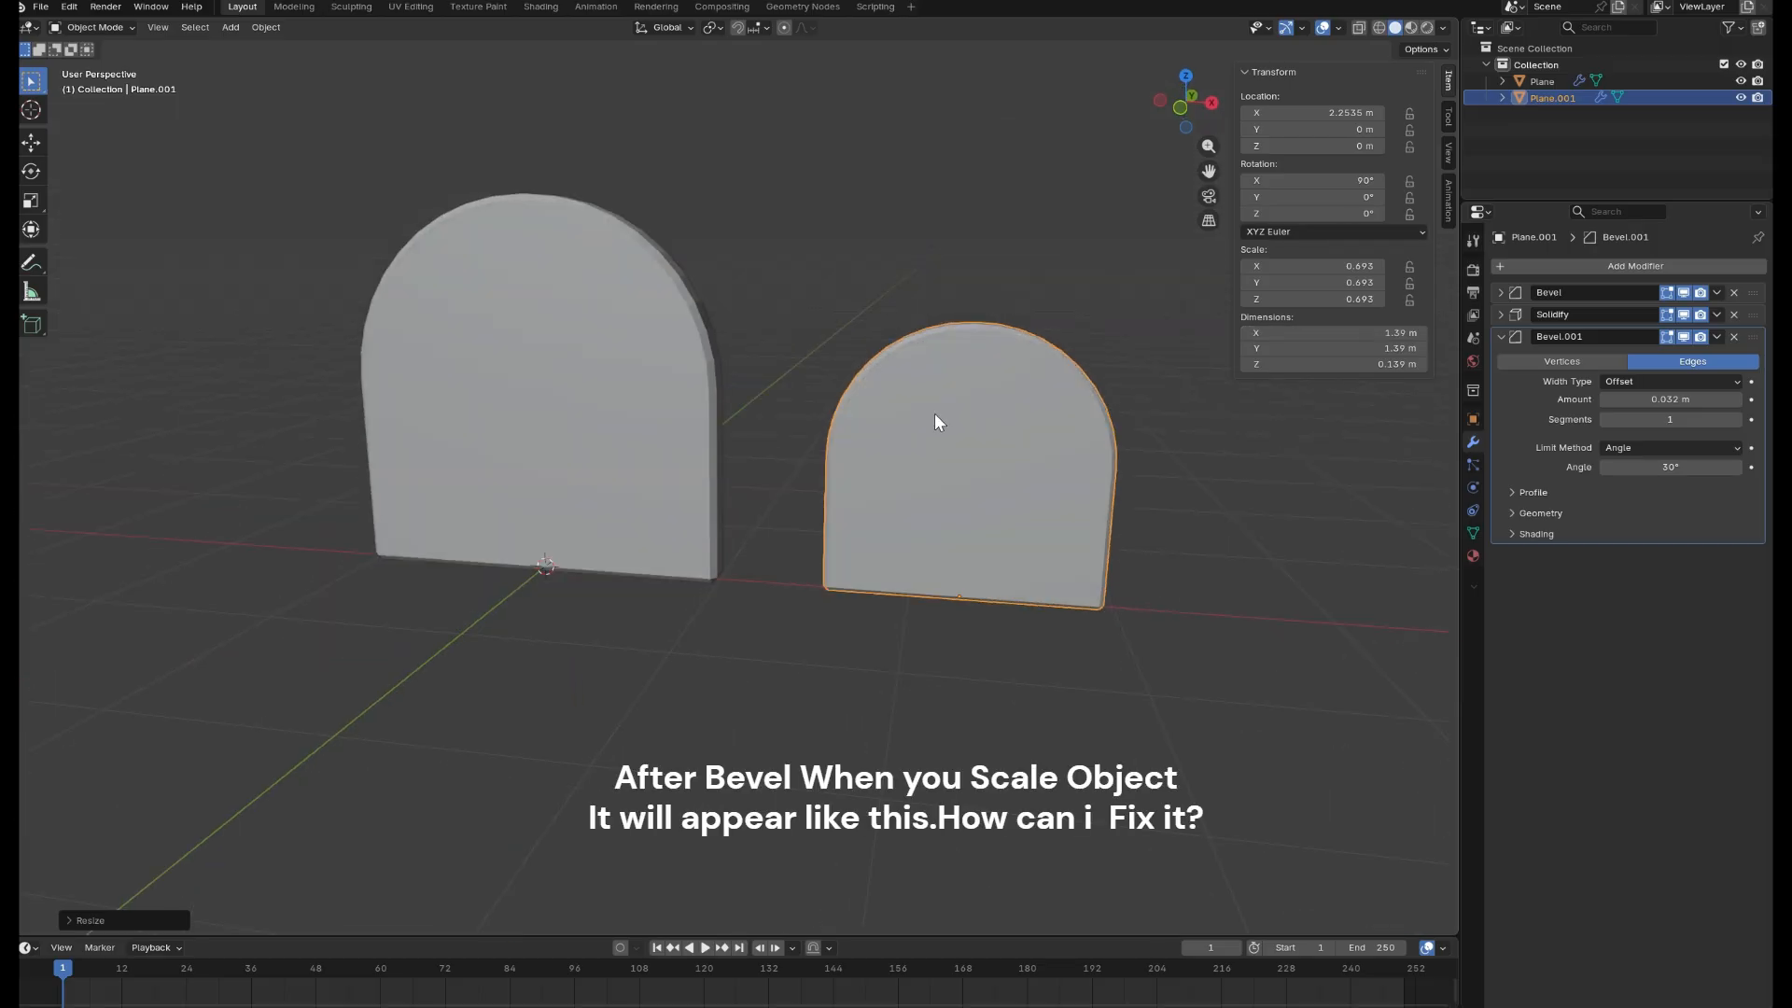
- Try applying the smaller slab's scale and undo it
{"action": "key", "text": "ctrl+a"}
{"action": "left_click", "coordinate": [914, 442]}
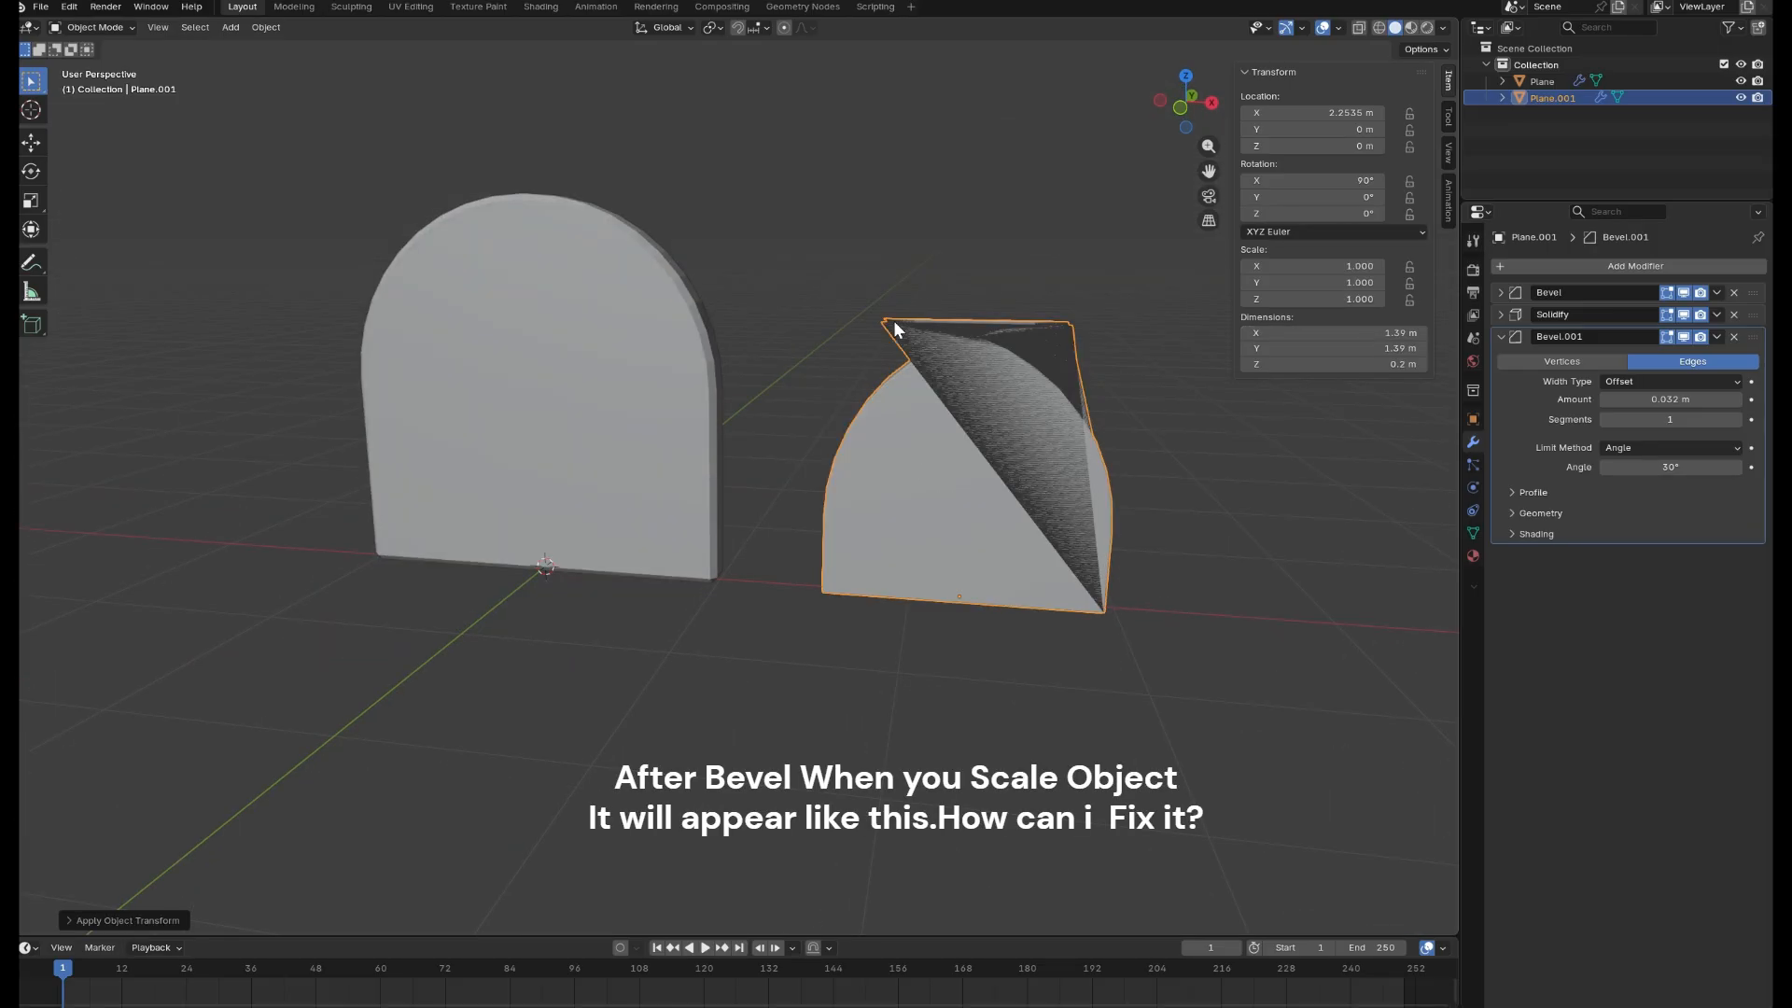
{"action": "middle_click_drag", "start_coordinate": [991, 426], "coordinate": [899, 437]}
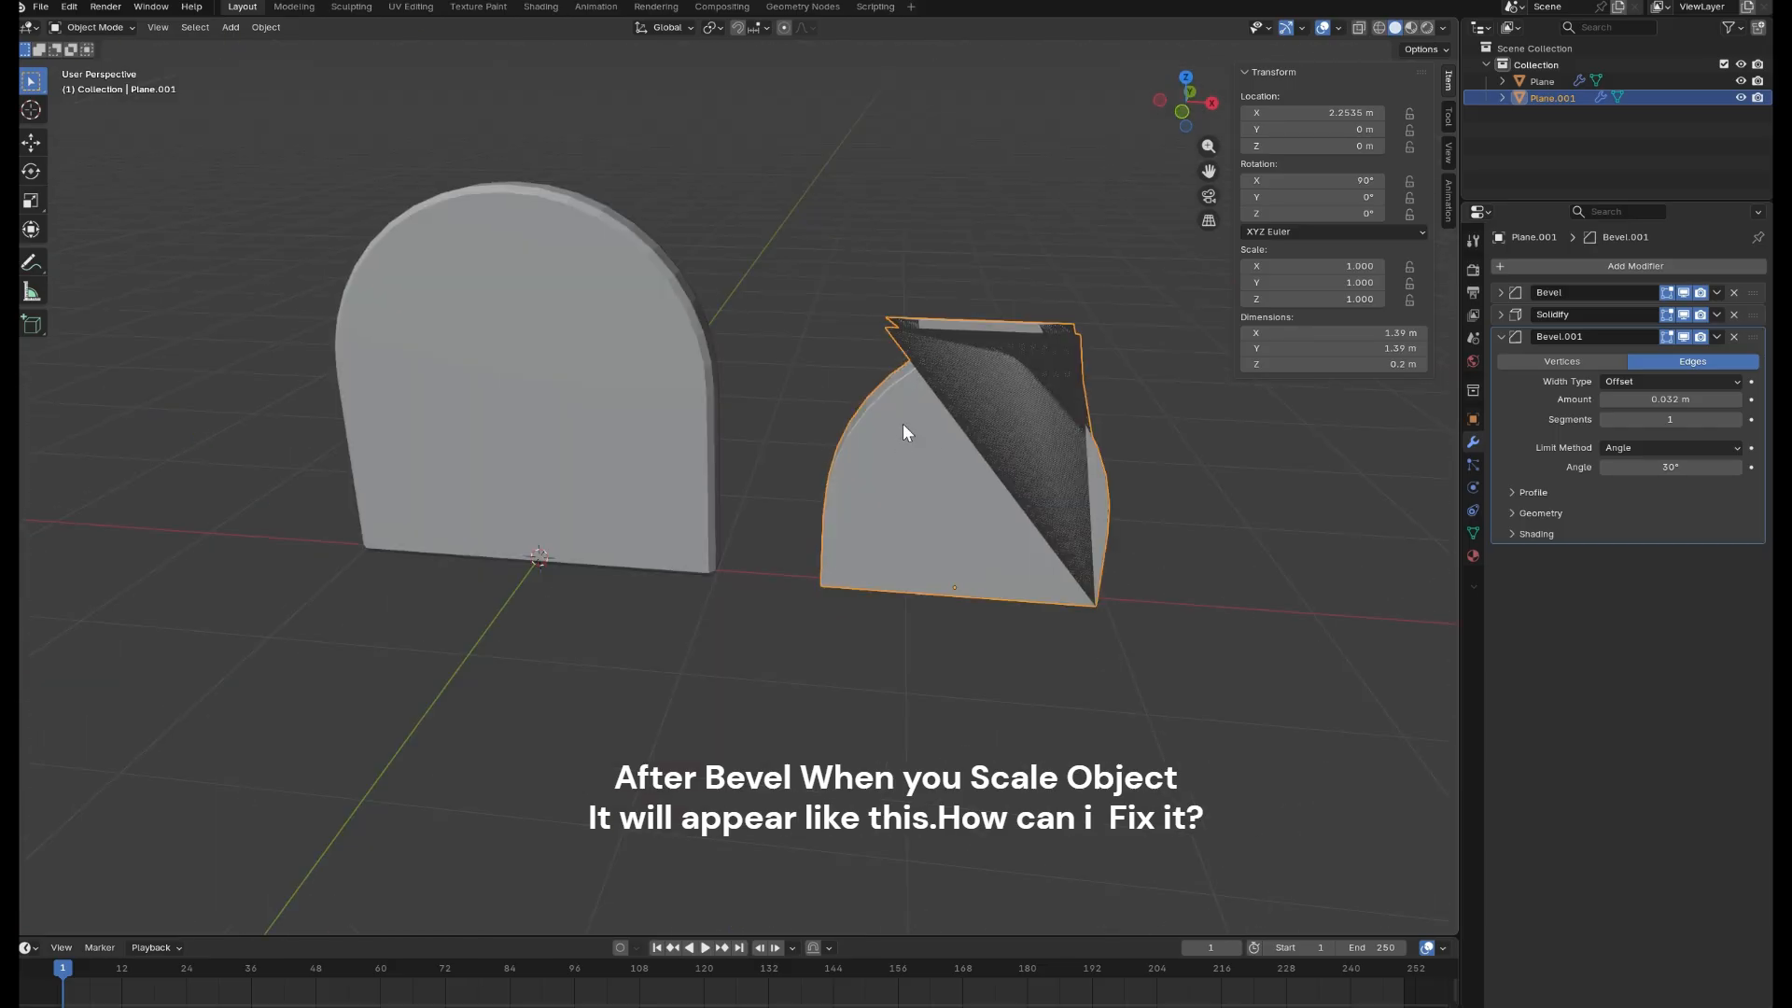
{"action": "key", "text": "ctrl+z"}
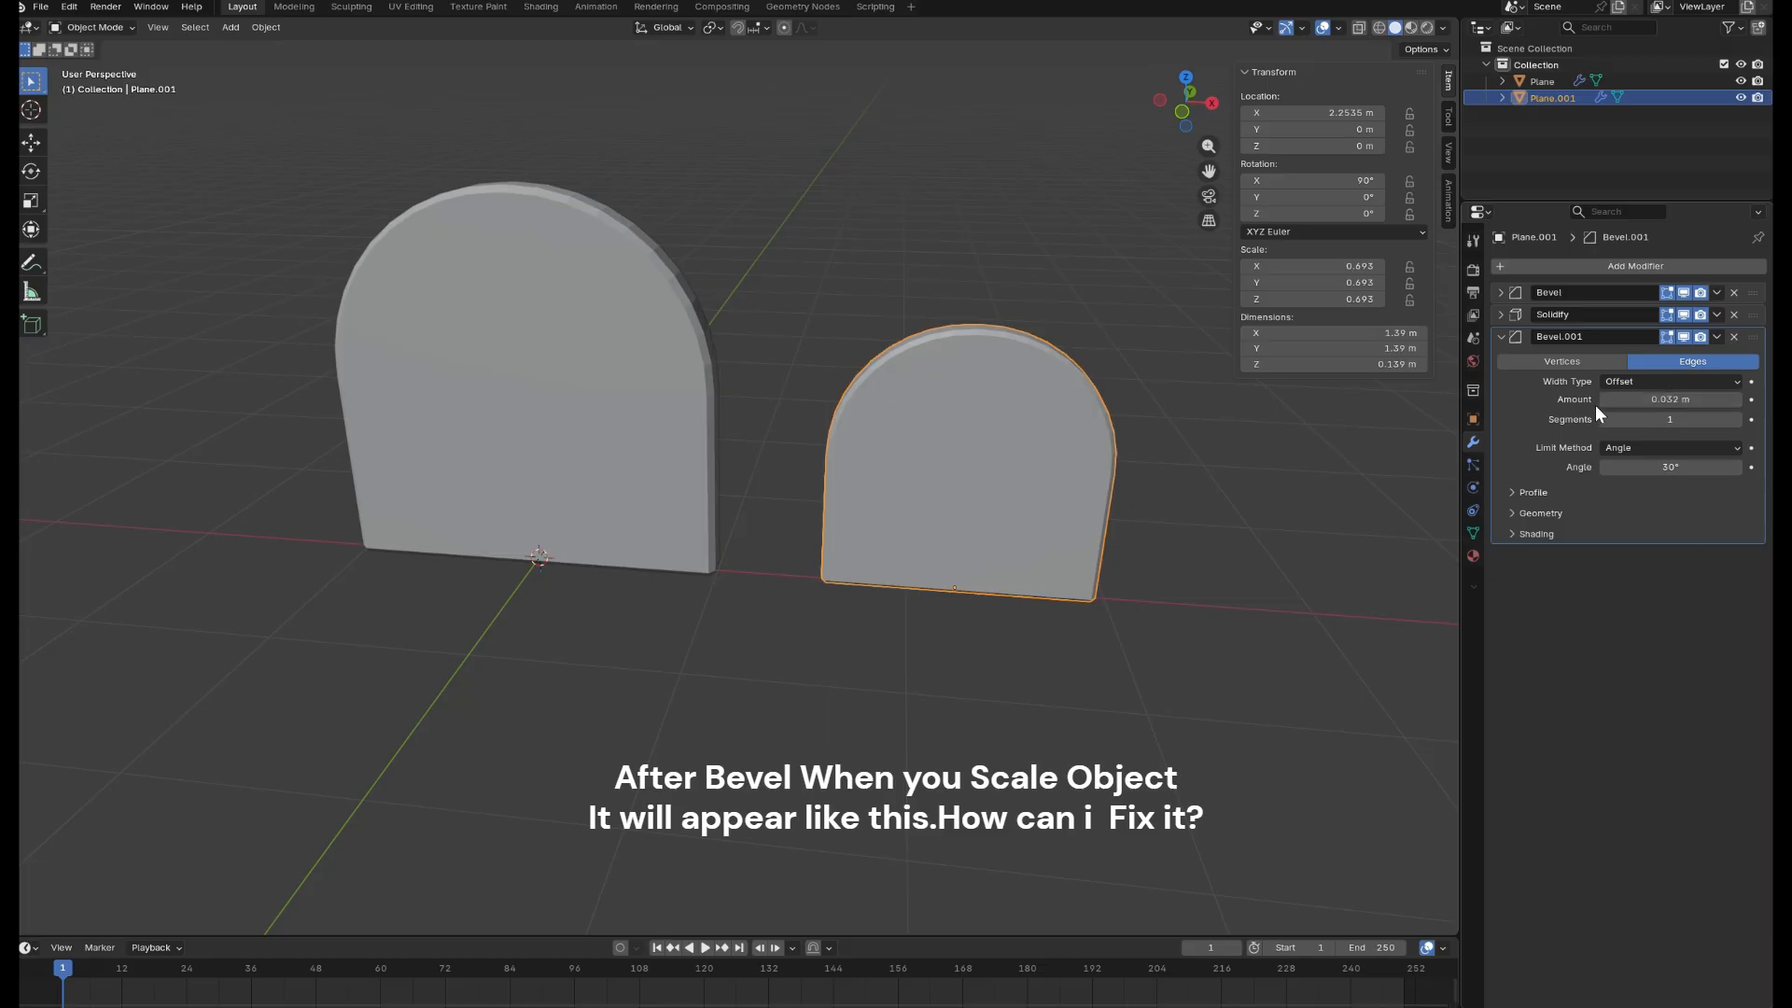
- Turn off Clamp Overlap in the smaller slab's edge Bevel modifier
{"action": "left_click", "coordinate": [1545, 512]}
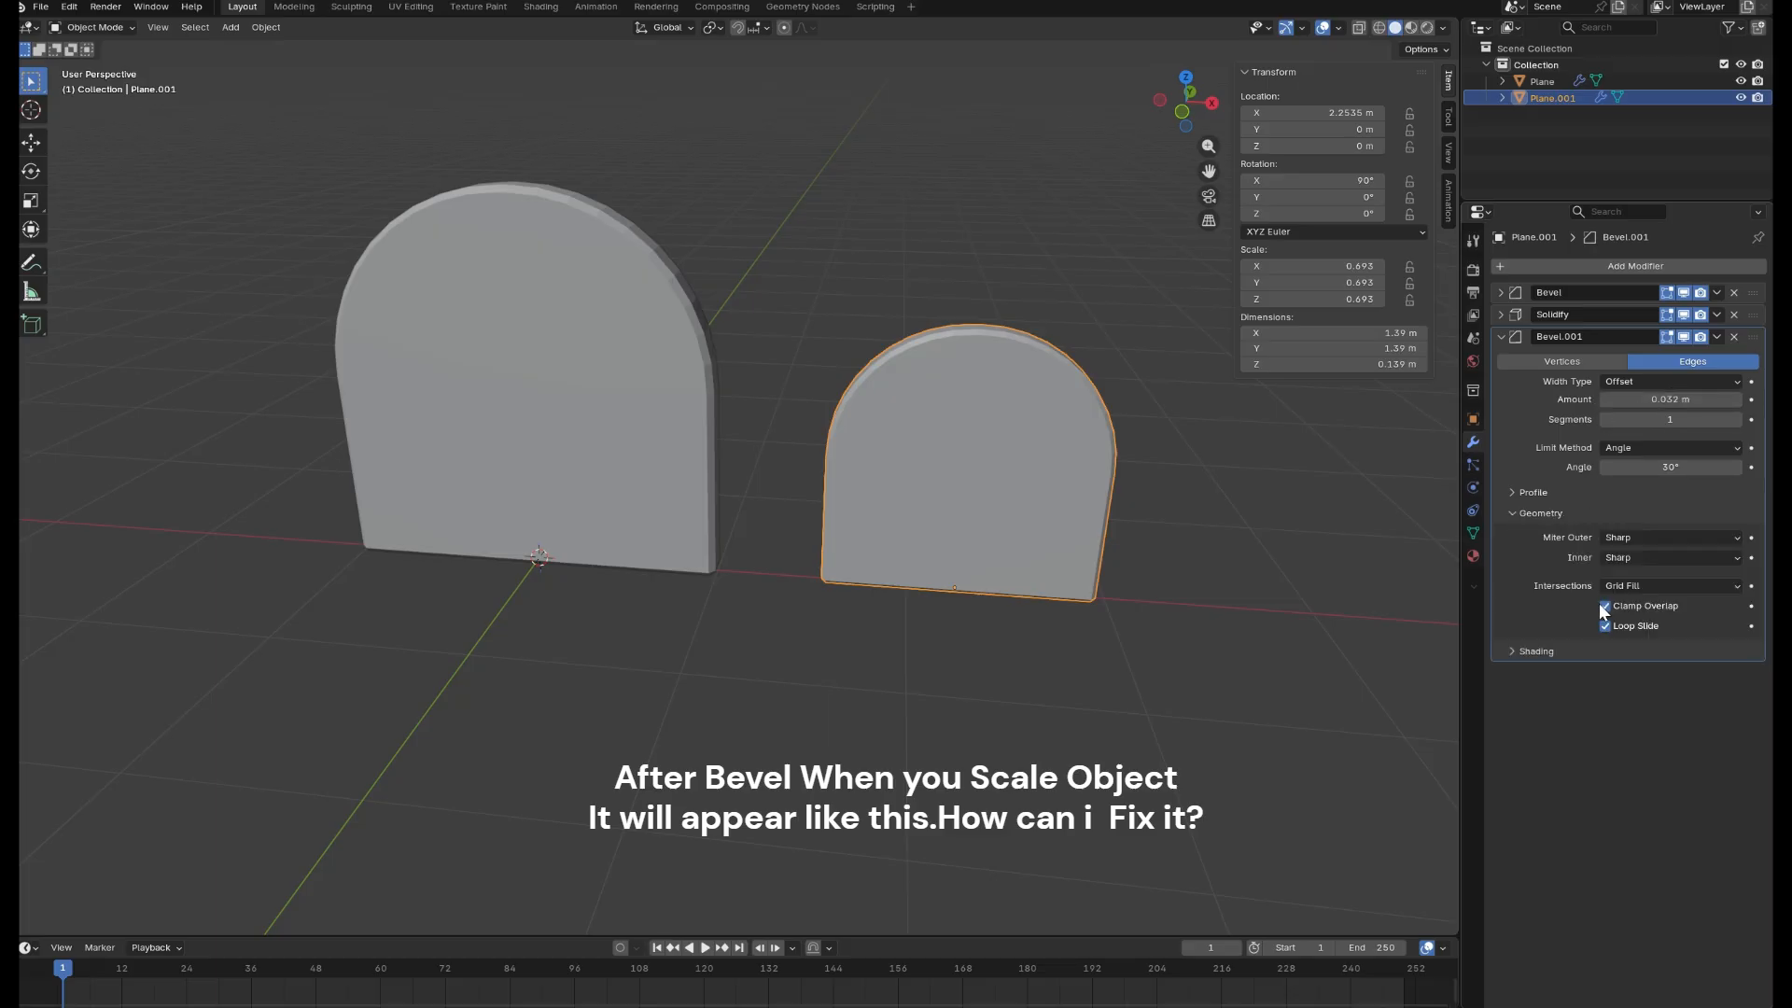
{"action": "scroll", "coordinate": [1006, 407], "scroll_direction": "up", "scroll_amount": 3}
{"action": "scroll", "coordinate": [1006, 407], "scroll_direction": "down", "scroll_amount": 1}
{"action": "middle_click_drag", "start_coordinate": [1006, 407], "coordinate": [1004, 480]}
- Expand the smaller slab's vertex Bevel modifier settings and apply the object's scale
{"action": "left_click", "coordinate": [1615, 295]}
{"action": "left_click", "coordinate": [1516, 294]}
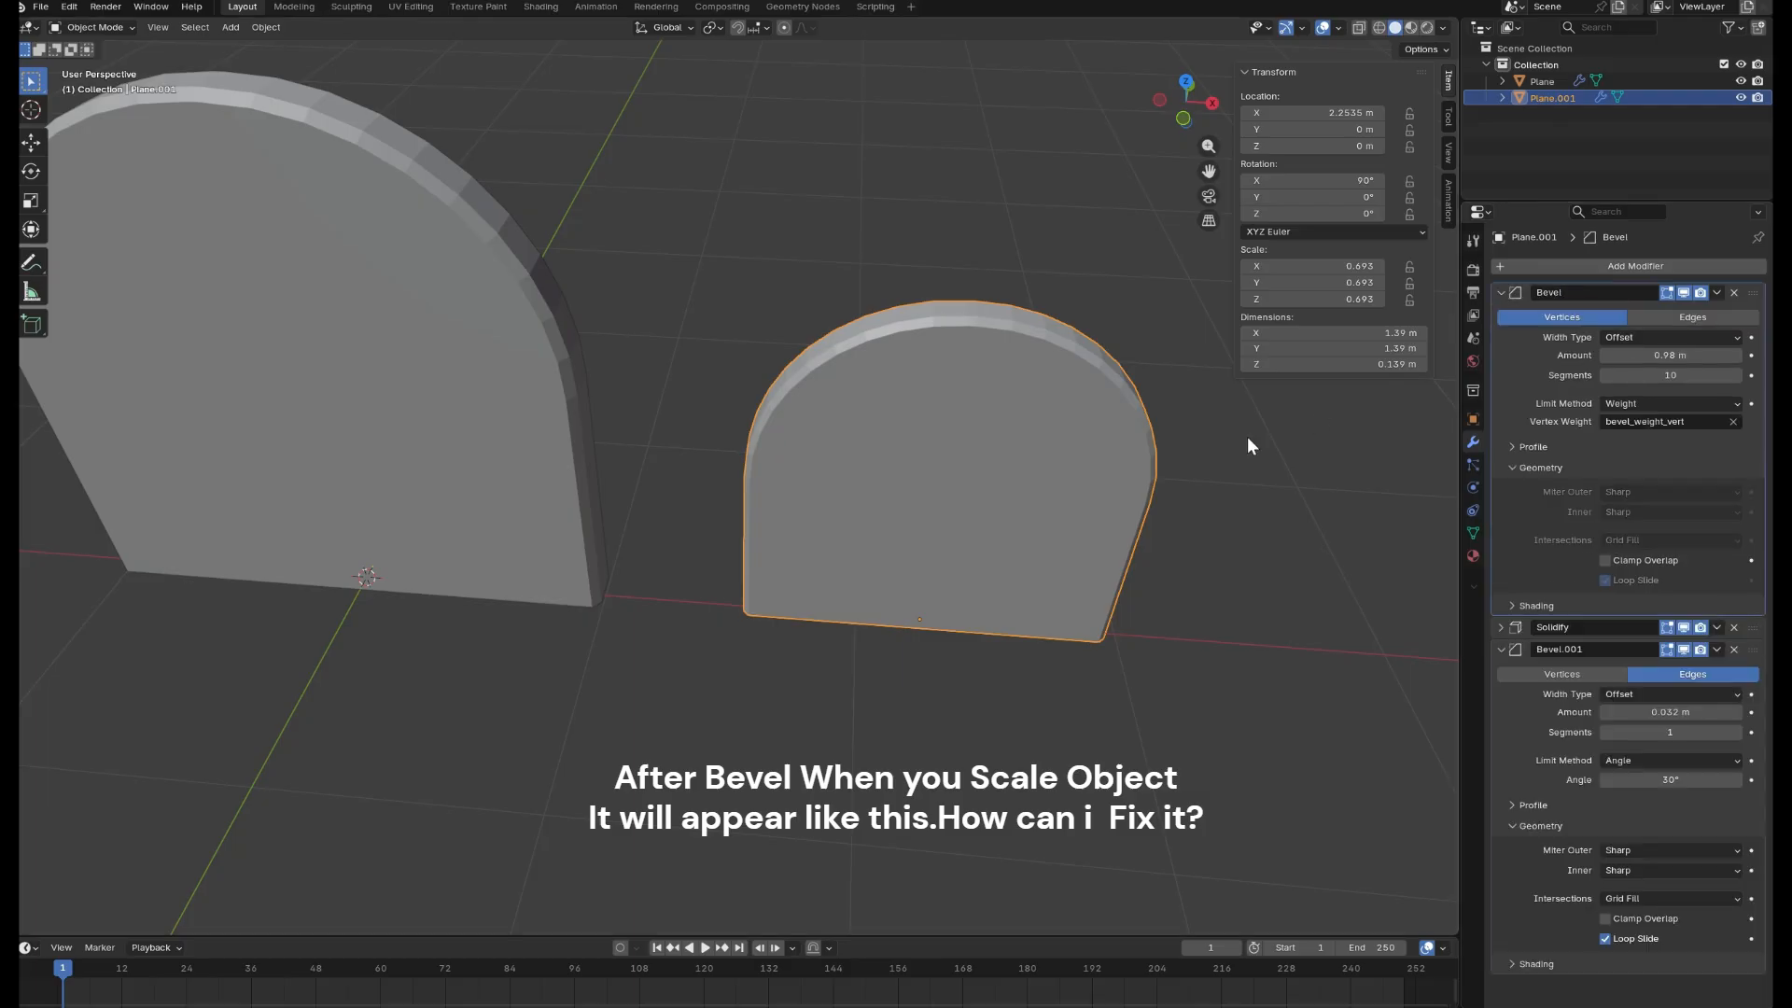
{"action": "middle_click_drag", "start_coordinate": [1029, 446], "coordinate": [1138, 325]}
{"action": "key", "text": "ctrl+a"}
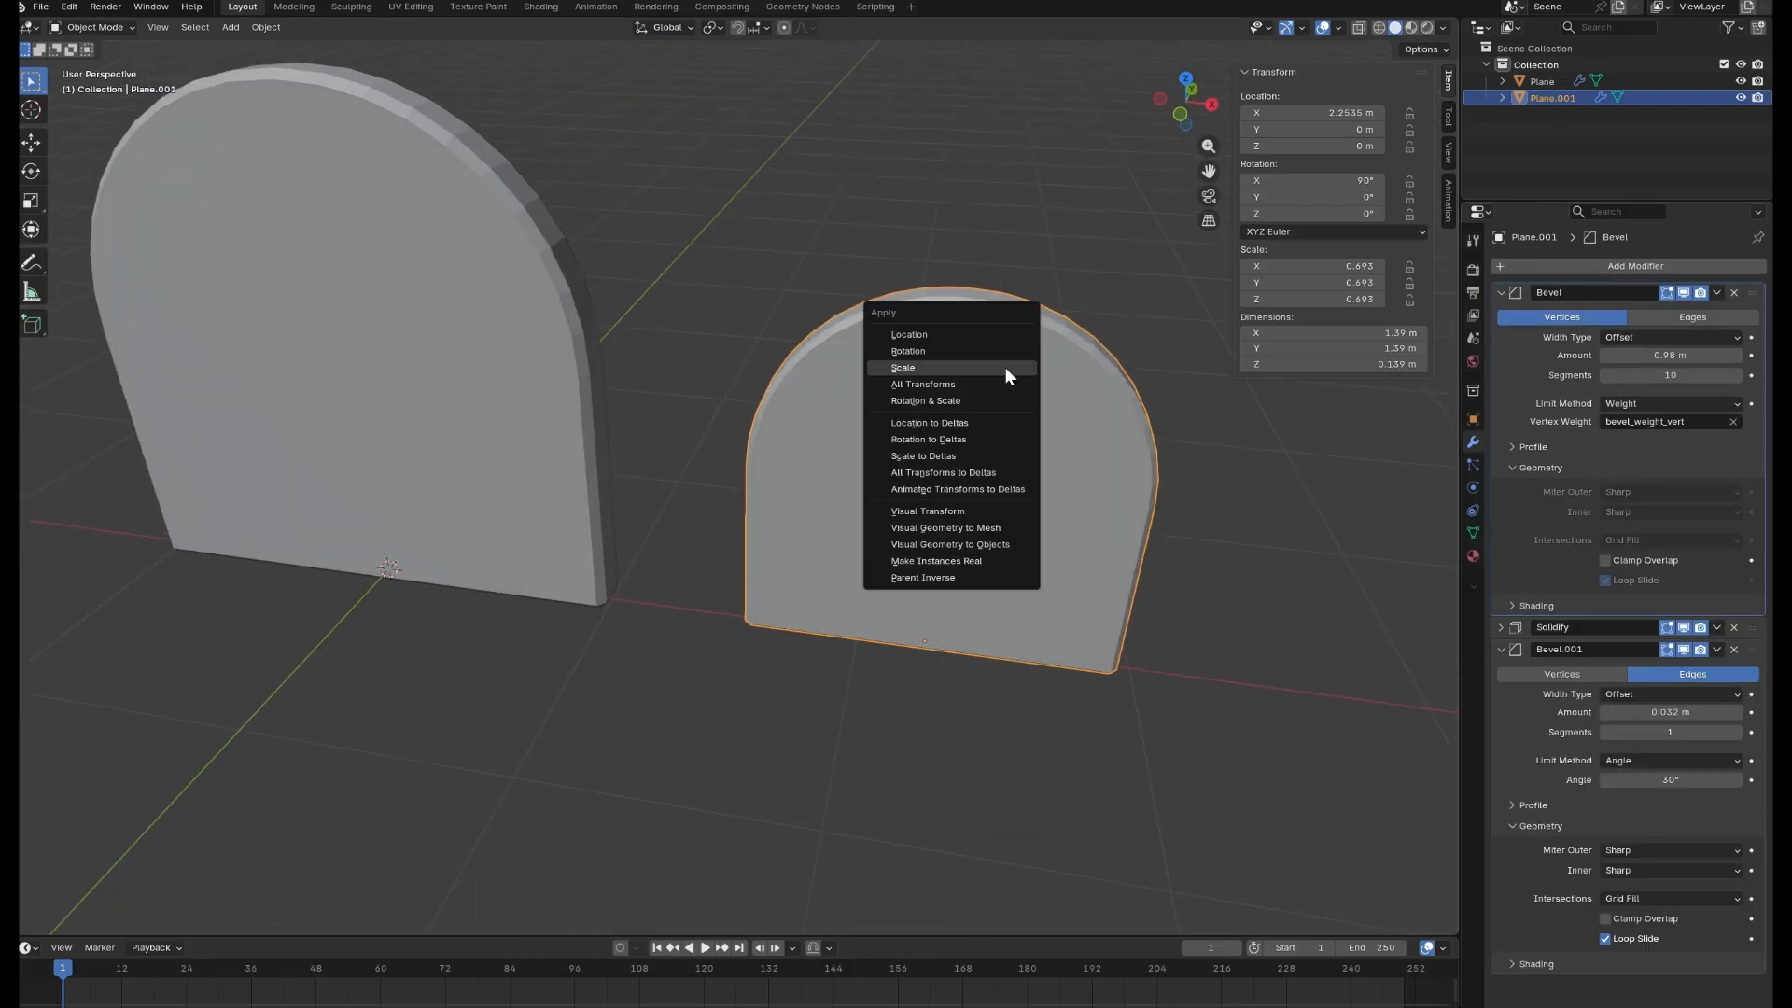
{"action": "left_click", "coordinate": [1006, 367]}
- Reduce the smaller slab's vertex Bevel amount to 0.68 m so the dark overlapping faces disappear
{"action": "left_click_drag", "start_coordinate": [1670, 355], "coordinate": [1649, 355]}
{"action": "middle_click_drag", "start_coordinate": [1260, 429], "coordinate": [896, 360]}
{"action": "scroll", "coordinate": [1017, 357], "scroll_direction": "up", "scroll_amount": 3}
{"action": "left_click", "coordinate": [1604, 355]}
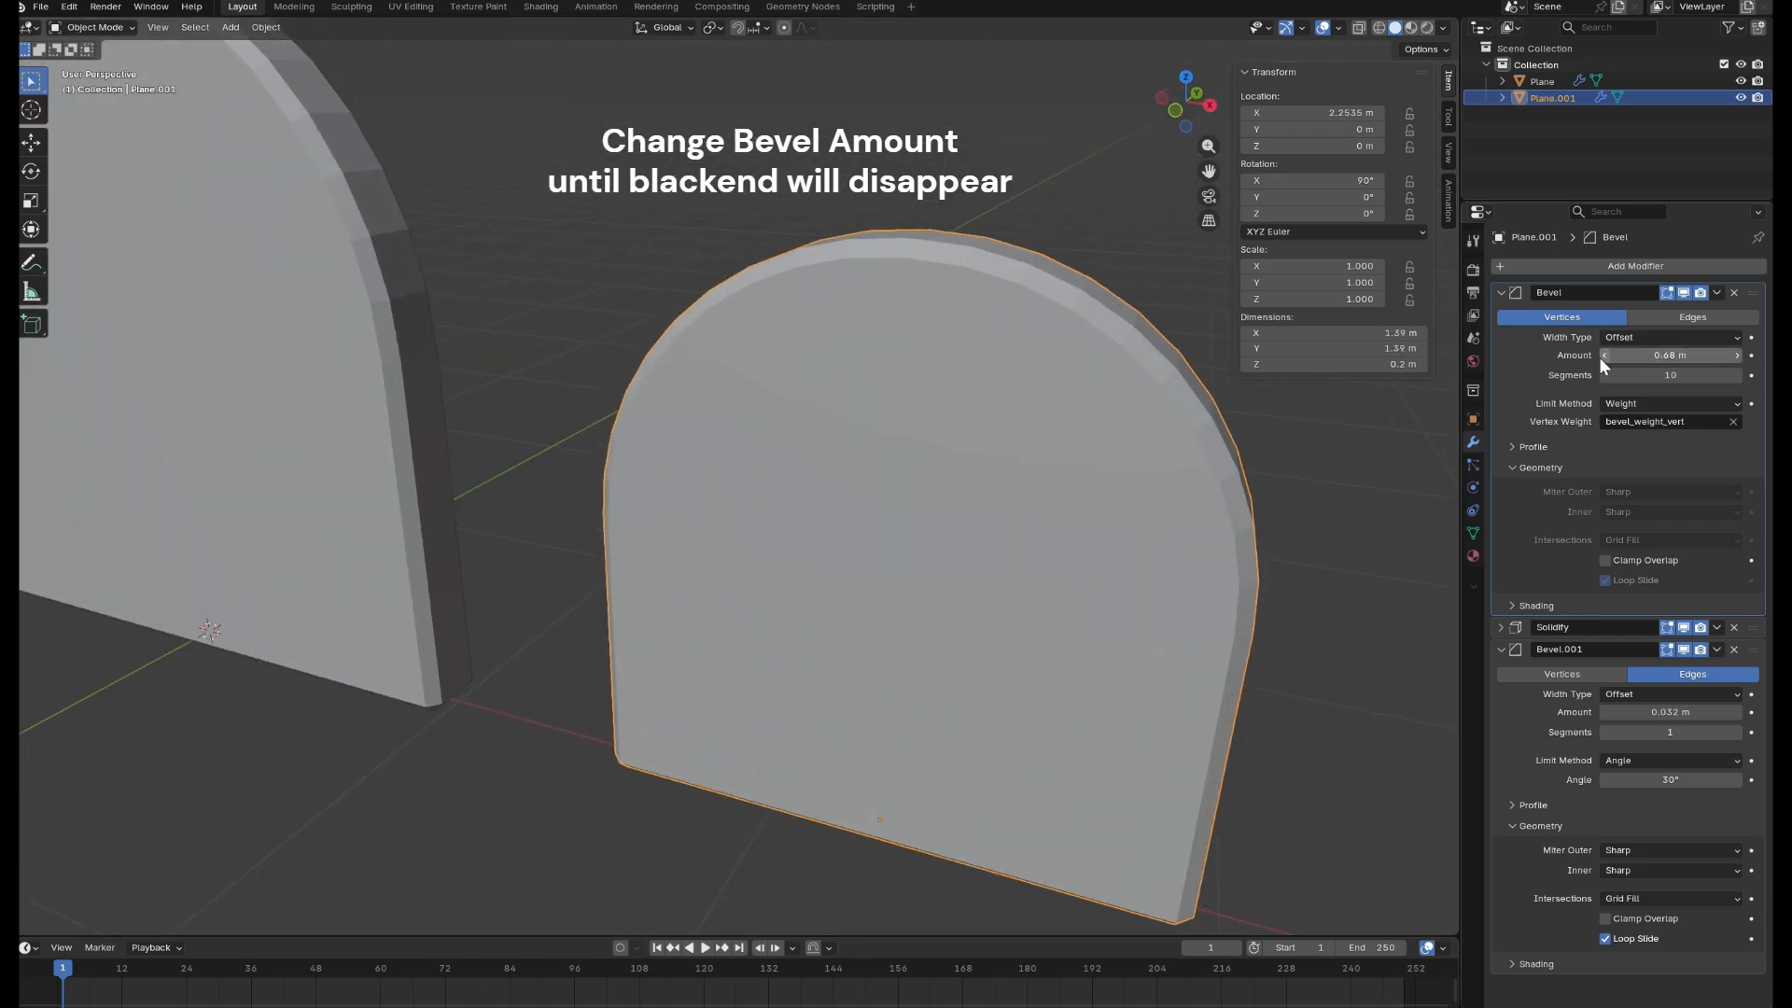
{"action": "scroll", "coordinate": [1213, 564], "scroll_direction": "down", "scroll_amount": 2}
{"action": "mouse_move", "coordinate": [1647, 712]}
{"action": "left_mouse_down"}
{"action": "mouse_move", "coordinate": [1665, 712]}
{"action": "mouse_move", "coordinate": [1647, 712]}
{"action": "left_mouse_up"}
{"action": "middle_click_drag", "start_coordinate": [1258, 535], "coordinate": [1204, 520]}
- Apply Shade Auto Smooth to the larger arched slab
{"action": "left_click", "coordinate": [580, 364]}
{"action": "middle_click_drag", "start_coordinate": [933, 440], "coordinate": [1101, 401]}
{"action": "right_click", "coordinate": [327, 343]}
{"action": "mouse_move", "coordinate": [323, 345]}
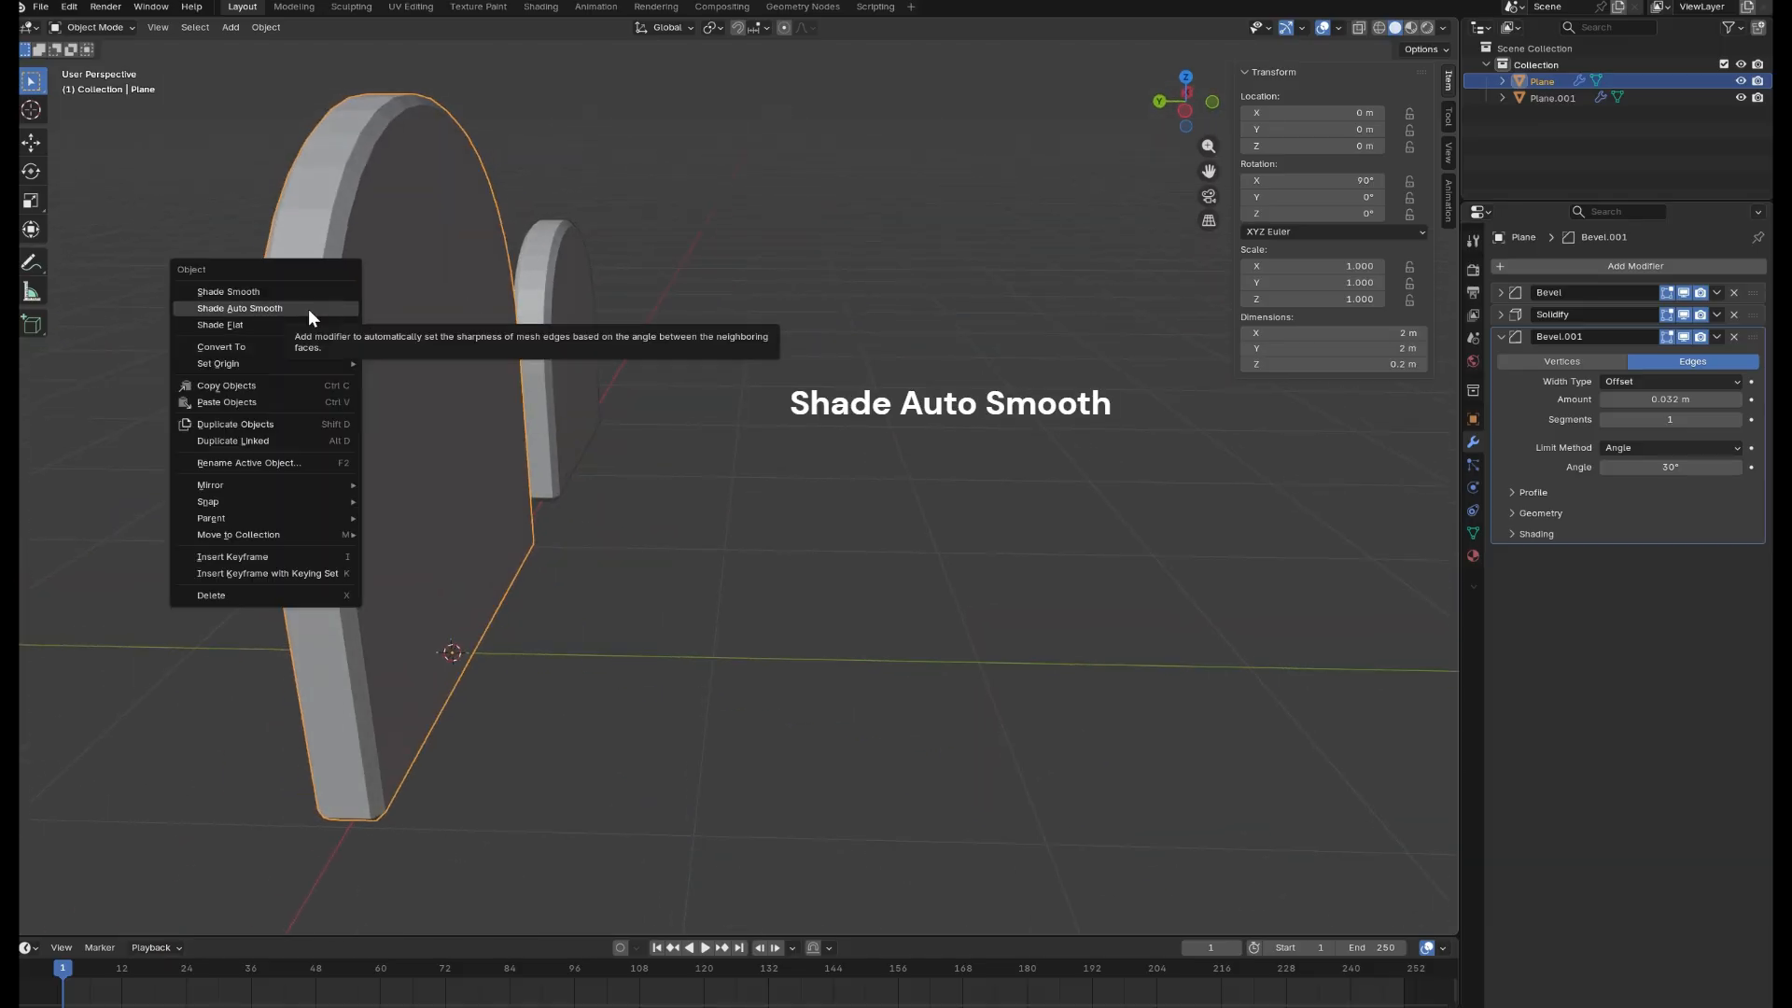
{"action": "left_click", "coordinate": [308, 310]}
- Apply Shade Auto Smooth to the smaller arched slab and reselect the larger one
{"action": "middle_click_drag", "start_coordinate": [308, 309], "coordinate": [1099, 599]}
{"action": "left_click", "coordinate": [1061, 635]}
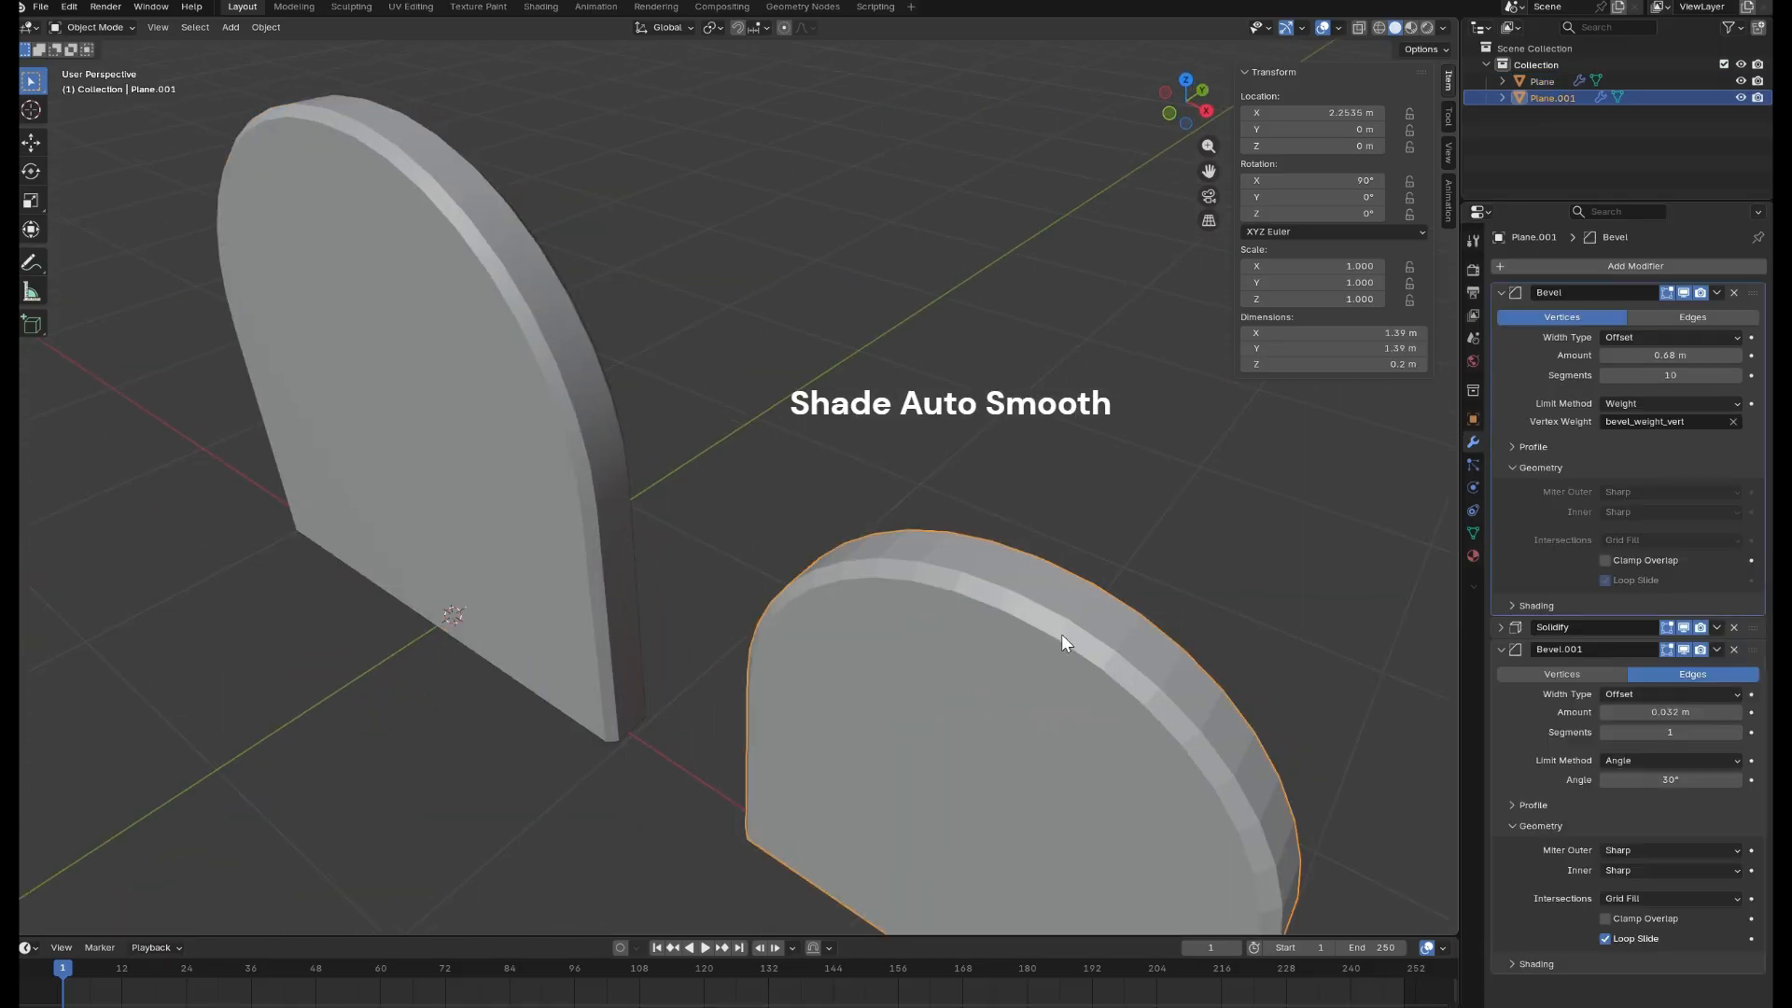
{"action": "right_click", "coordinate": [1061, 635]}
{"action": "left_click", "coordinate": [997, 653]}
{"action": "middle_click_drag", "start_coordinate": [569, 457], "coordinate": [548, 628]}
{"action": "left_click", "coordinate": [547, 628]}
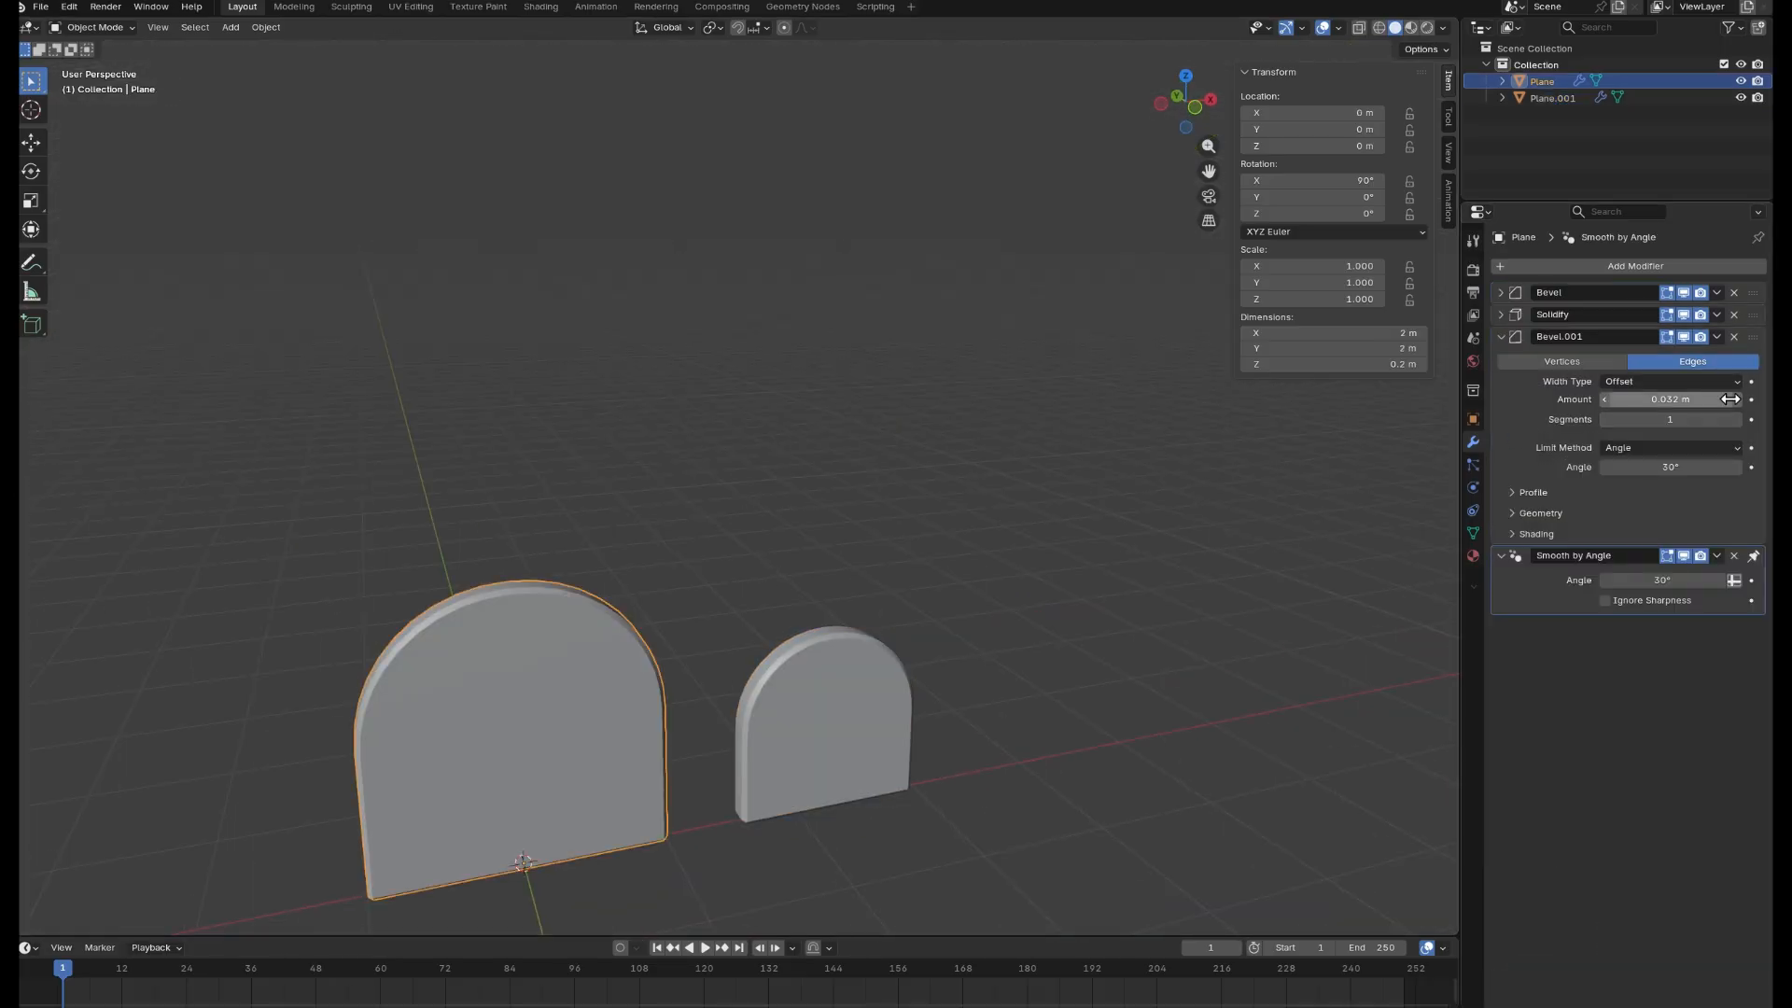
- Add a mesh plane at the world origin and scale it to 0.1
{"action": "key", "text": "shift+a"}
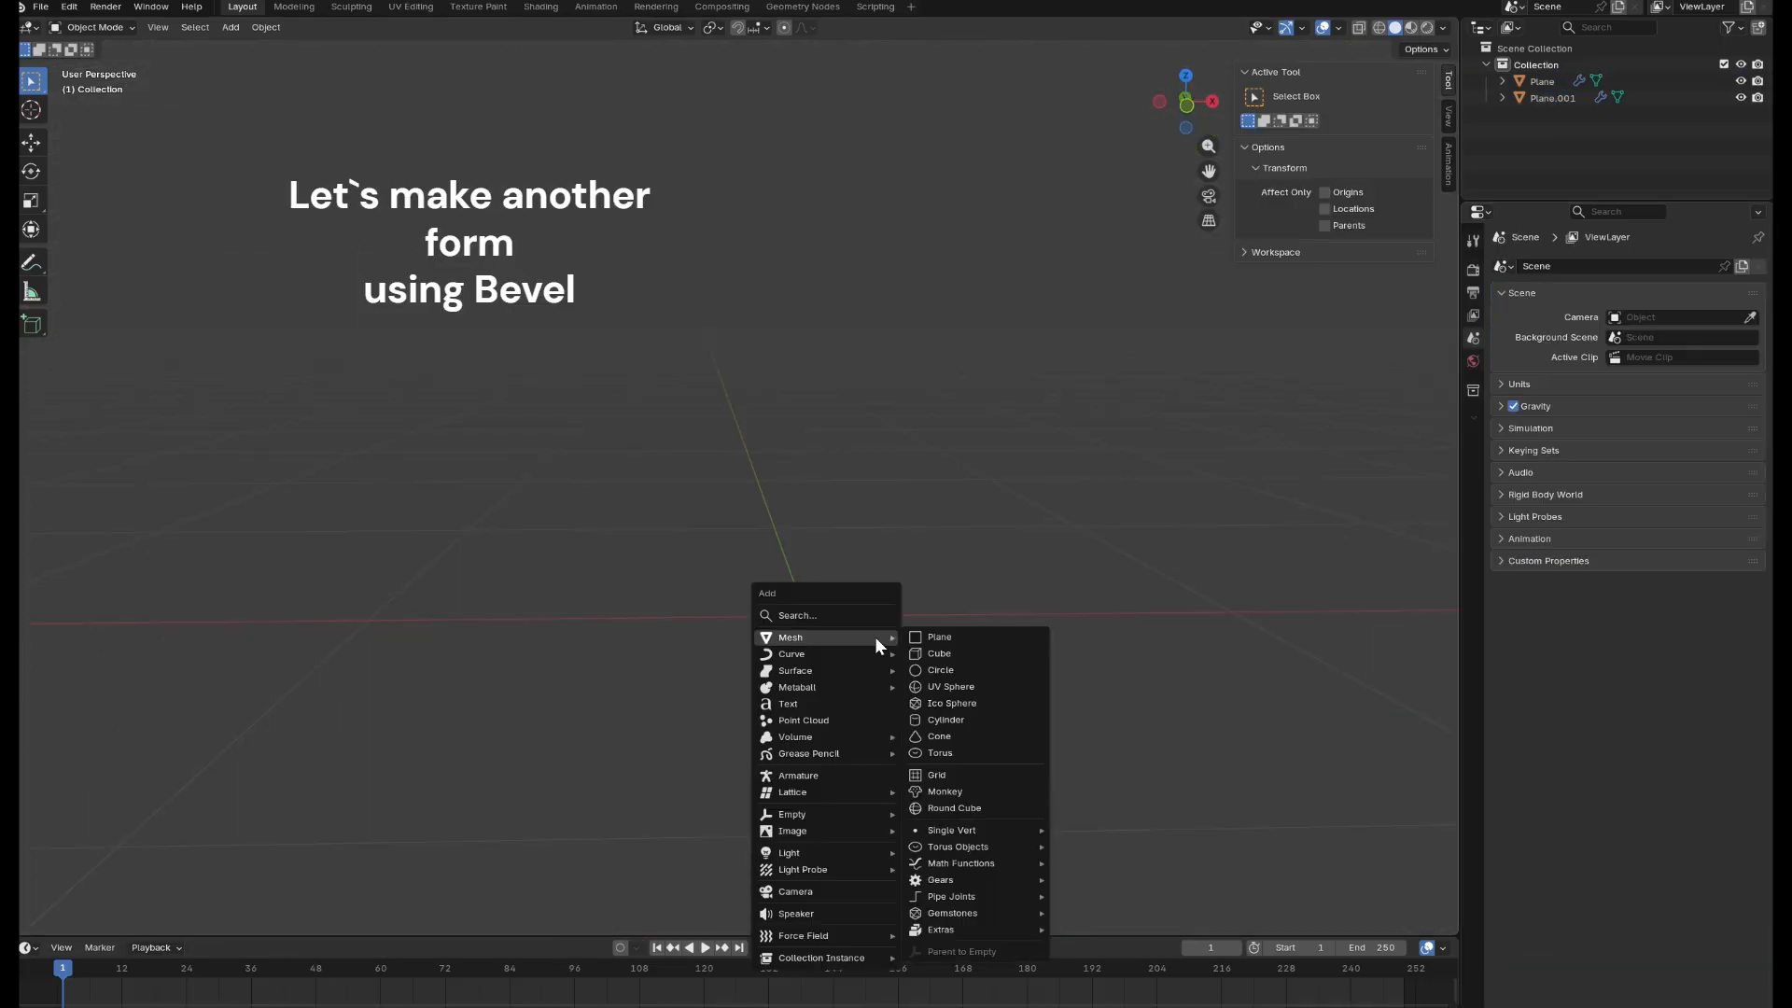
{"action": "left_click", "coordinate": [919, 627]}
{"action": "key", "text": "s"}
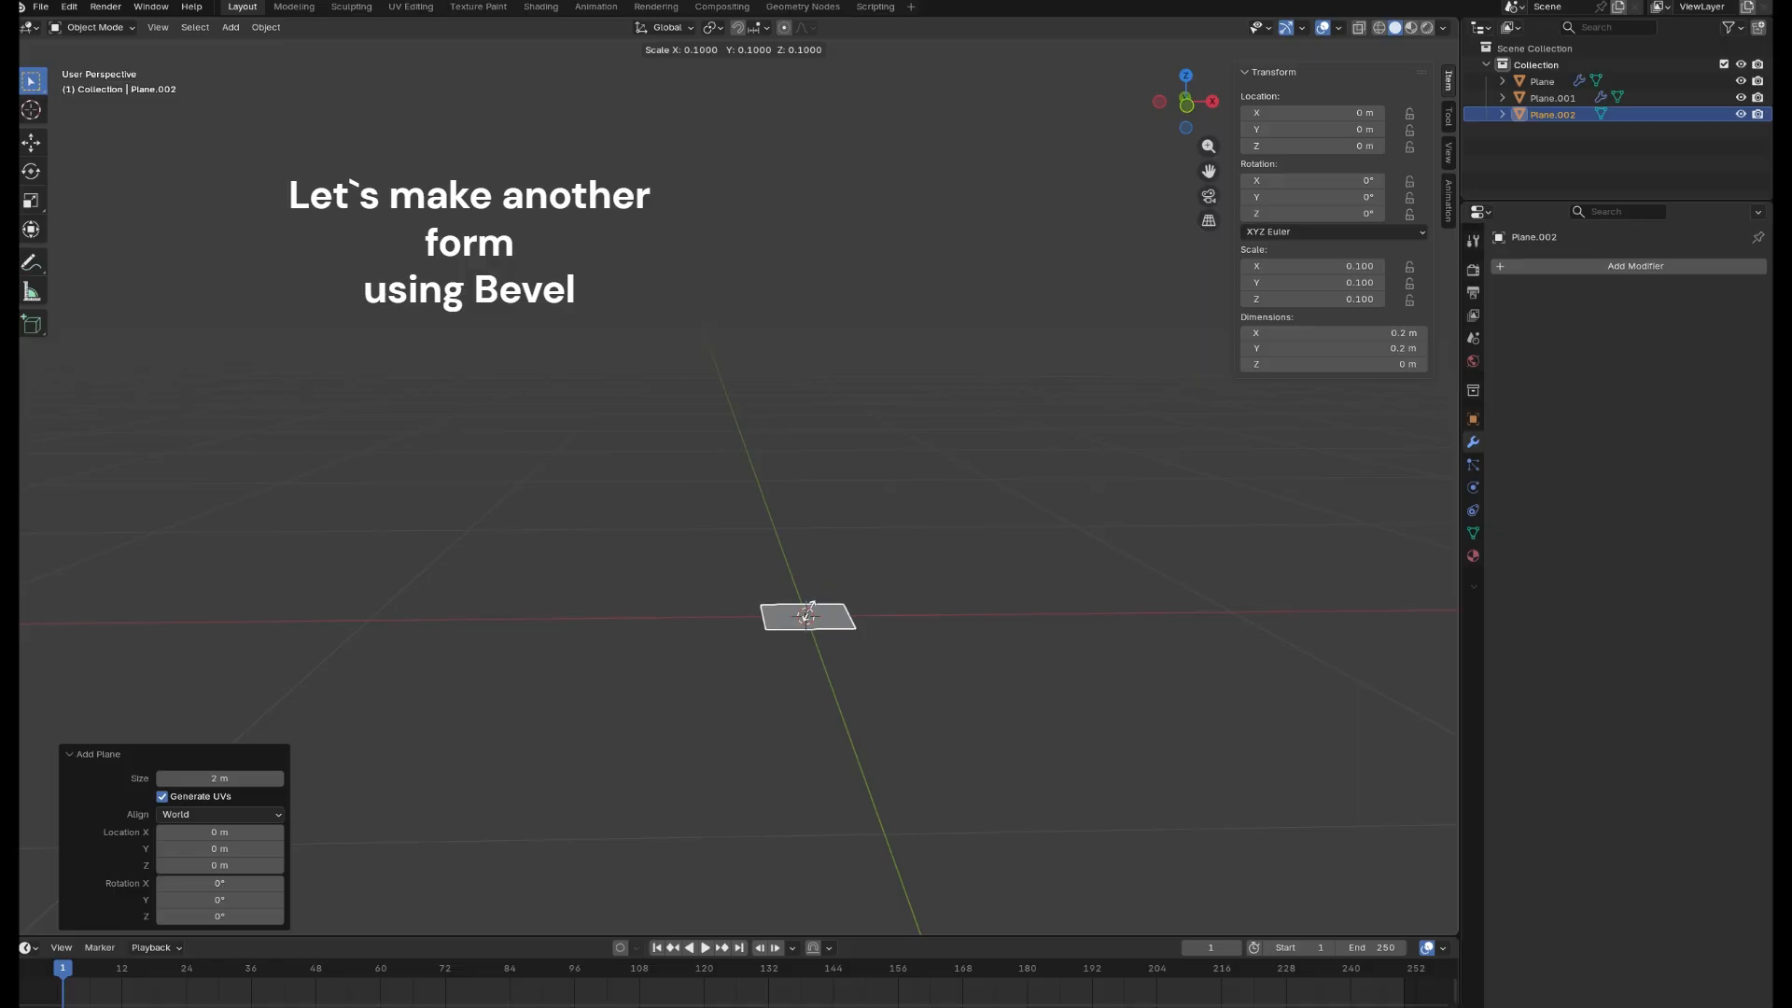
{"action": "key", "text": "Return"}
- In Edit Mode, extrude the plane's +Y edge by 1 m along Y, working from the top view
{"action": "key", "text": "Tab"}
{"action": "left_click", "coordinate": [870, 619]}
{"action": "key", "text": "KP_1"}
{"action": "key", "text": "KP_7"}
{"action": "left_click", "coordinate": [812, 579]}
{"action": "key", "text": "e"}
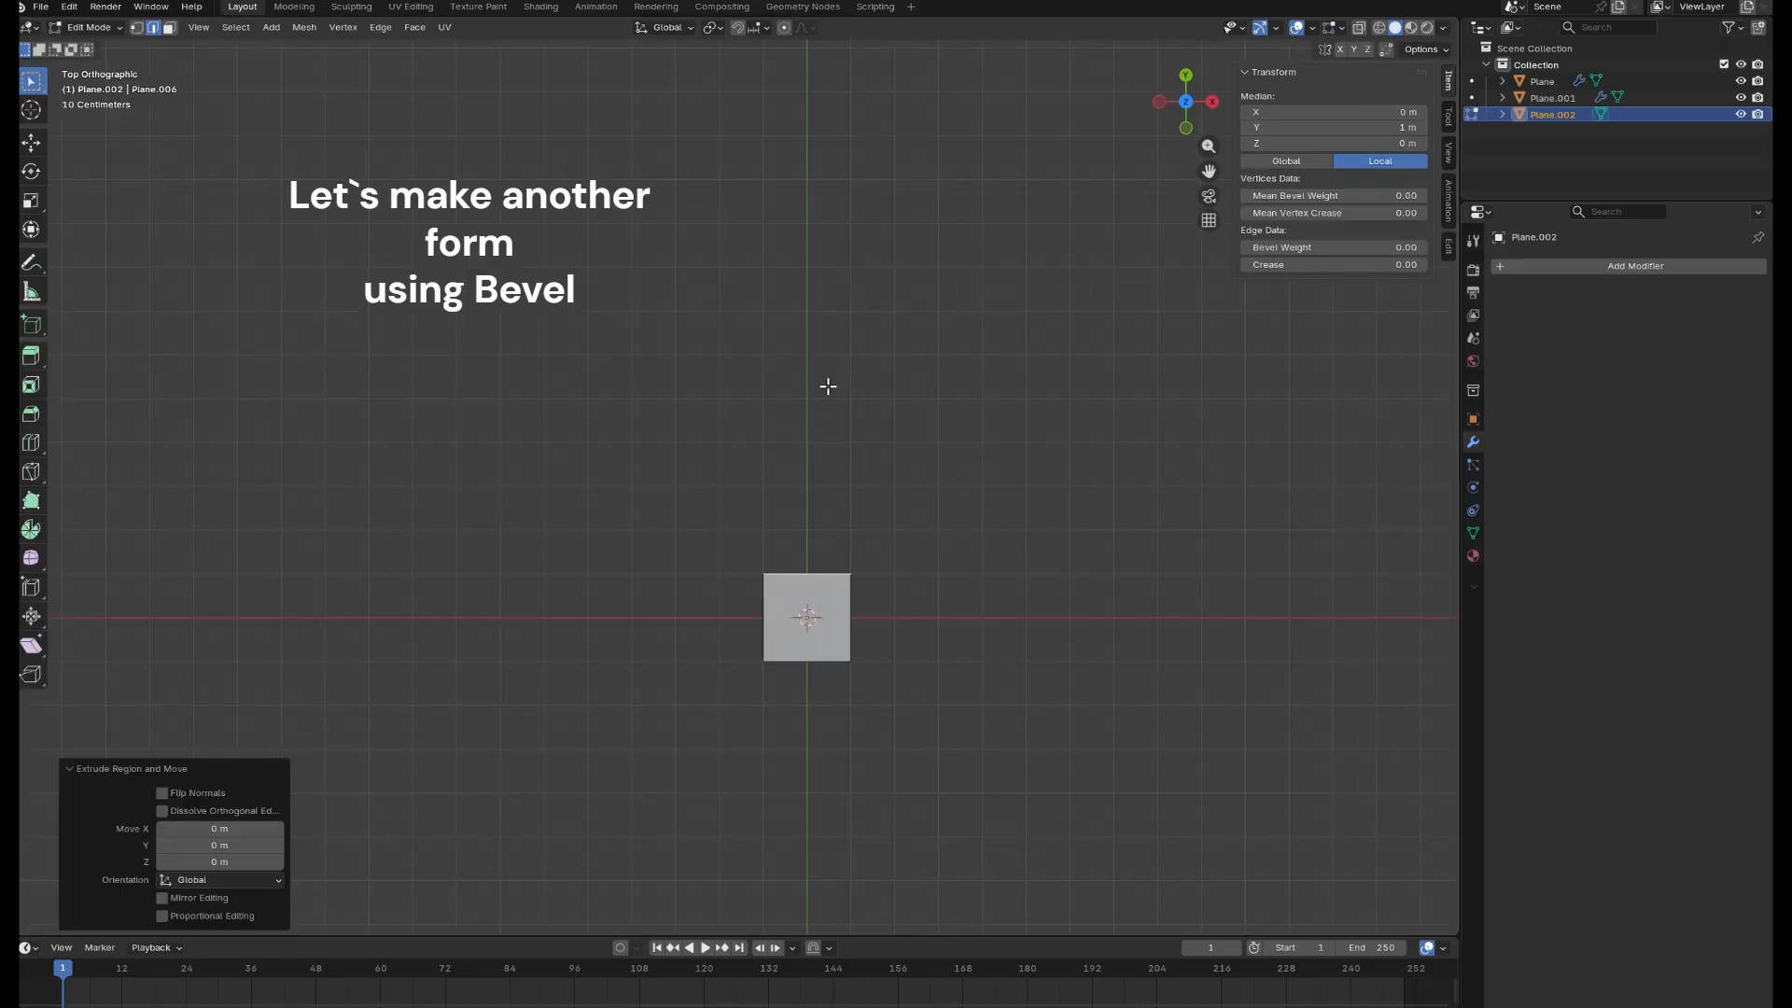
{"action": "left_click", "coordinate": [194, 844]}
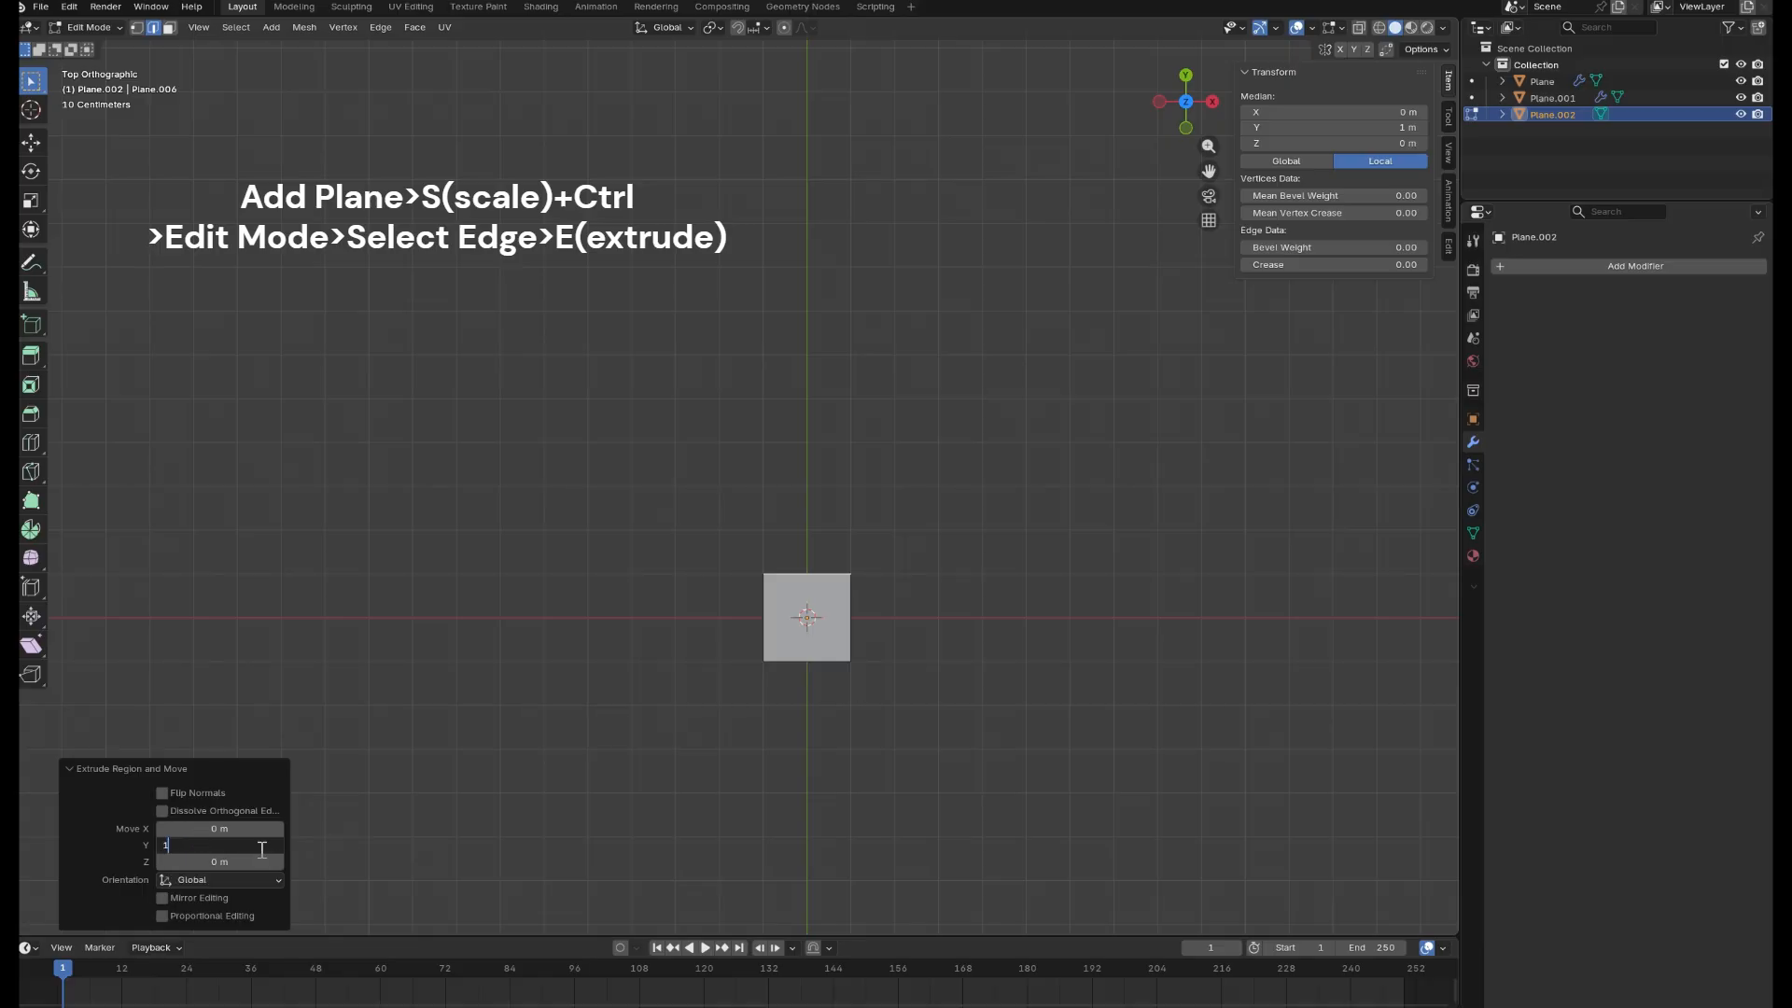
{"action": "key", "text": "Return"}
- Extrude the central square's +X edge by 1 m along X to form a second arm
{"action": "left_click", "coordinate": [850, 616]}
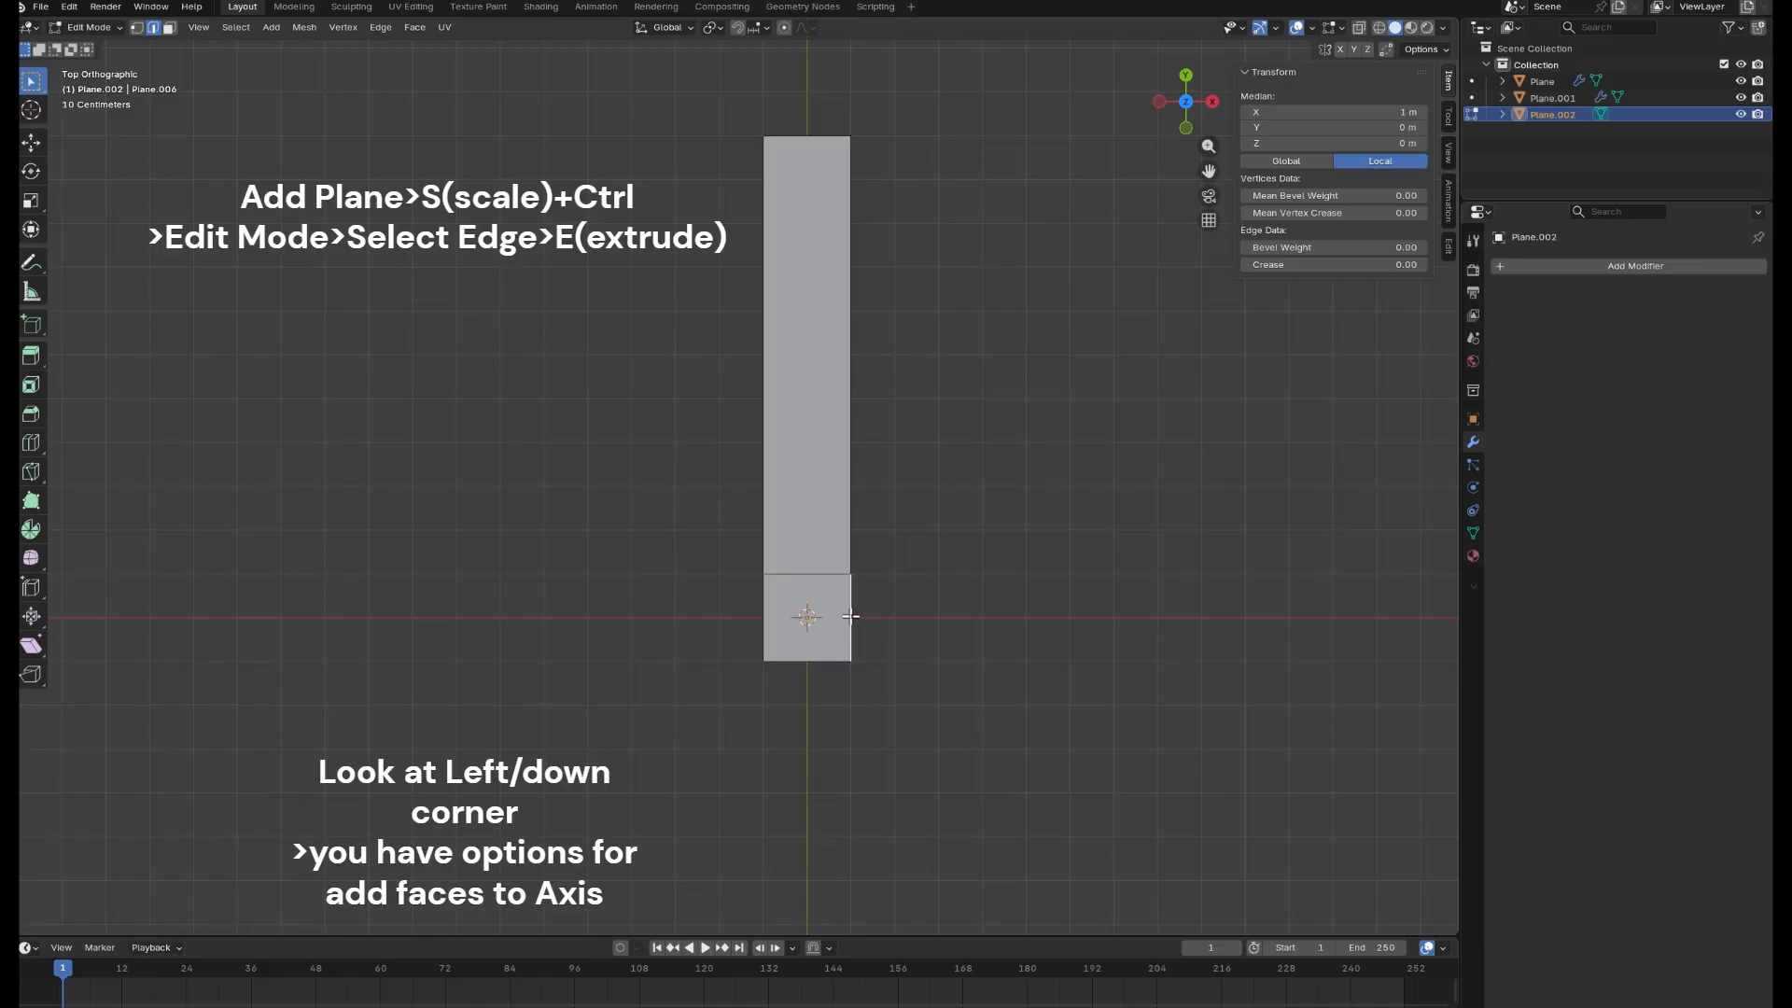
{"action": "key", "text": "e"}
{"action": "key", "text": "Escape"}
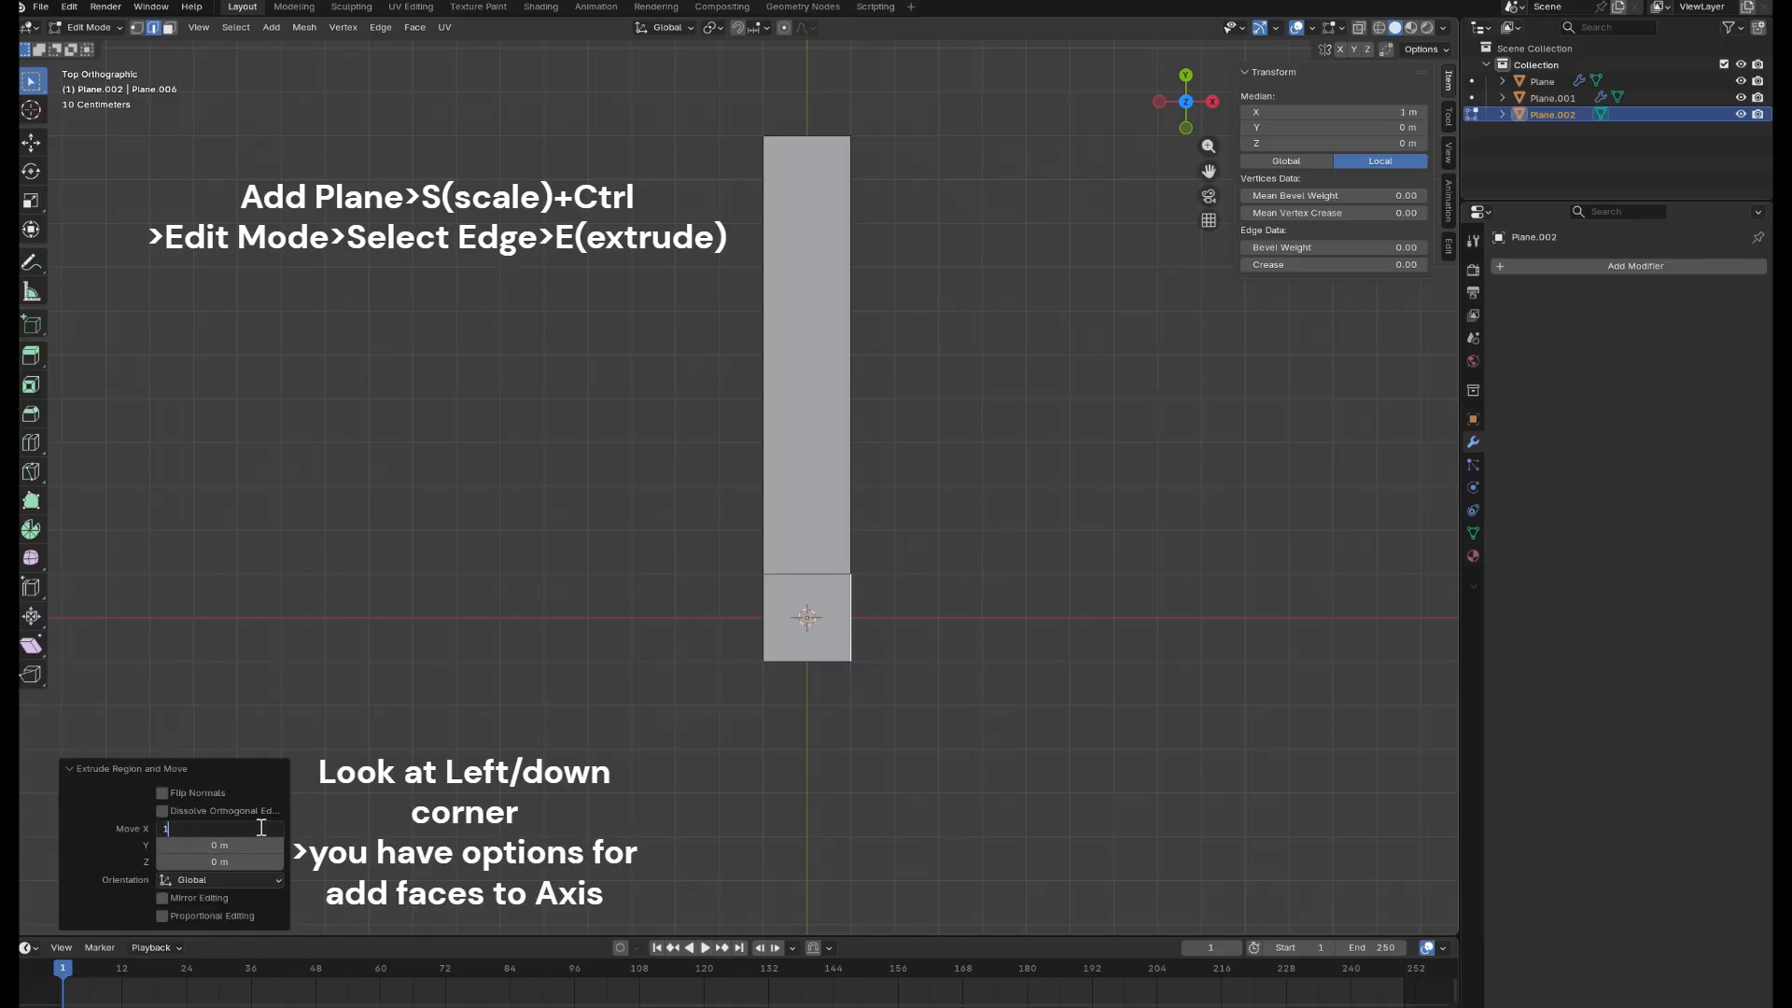
{"action": "key", "text": "Return"}
- Extrude the central square's -X edge by -1 m along X to form the third arm
{"action": "left_click", "coordinate": [764, 618]}
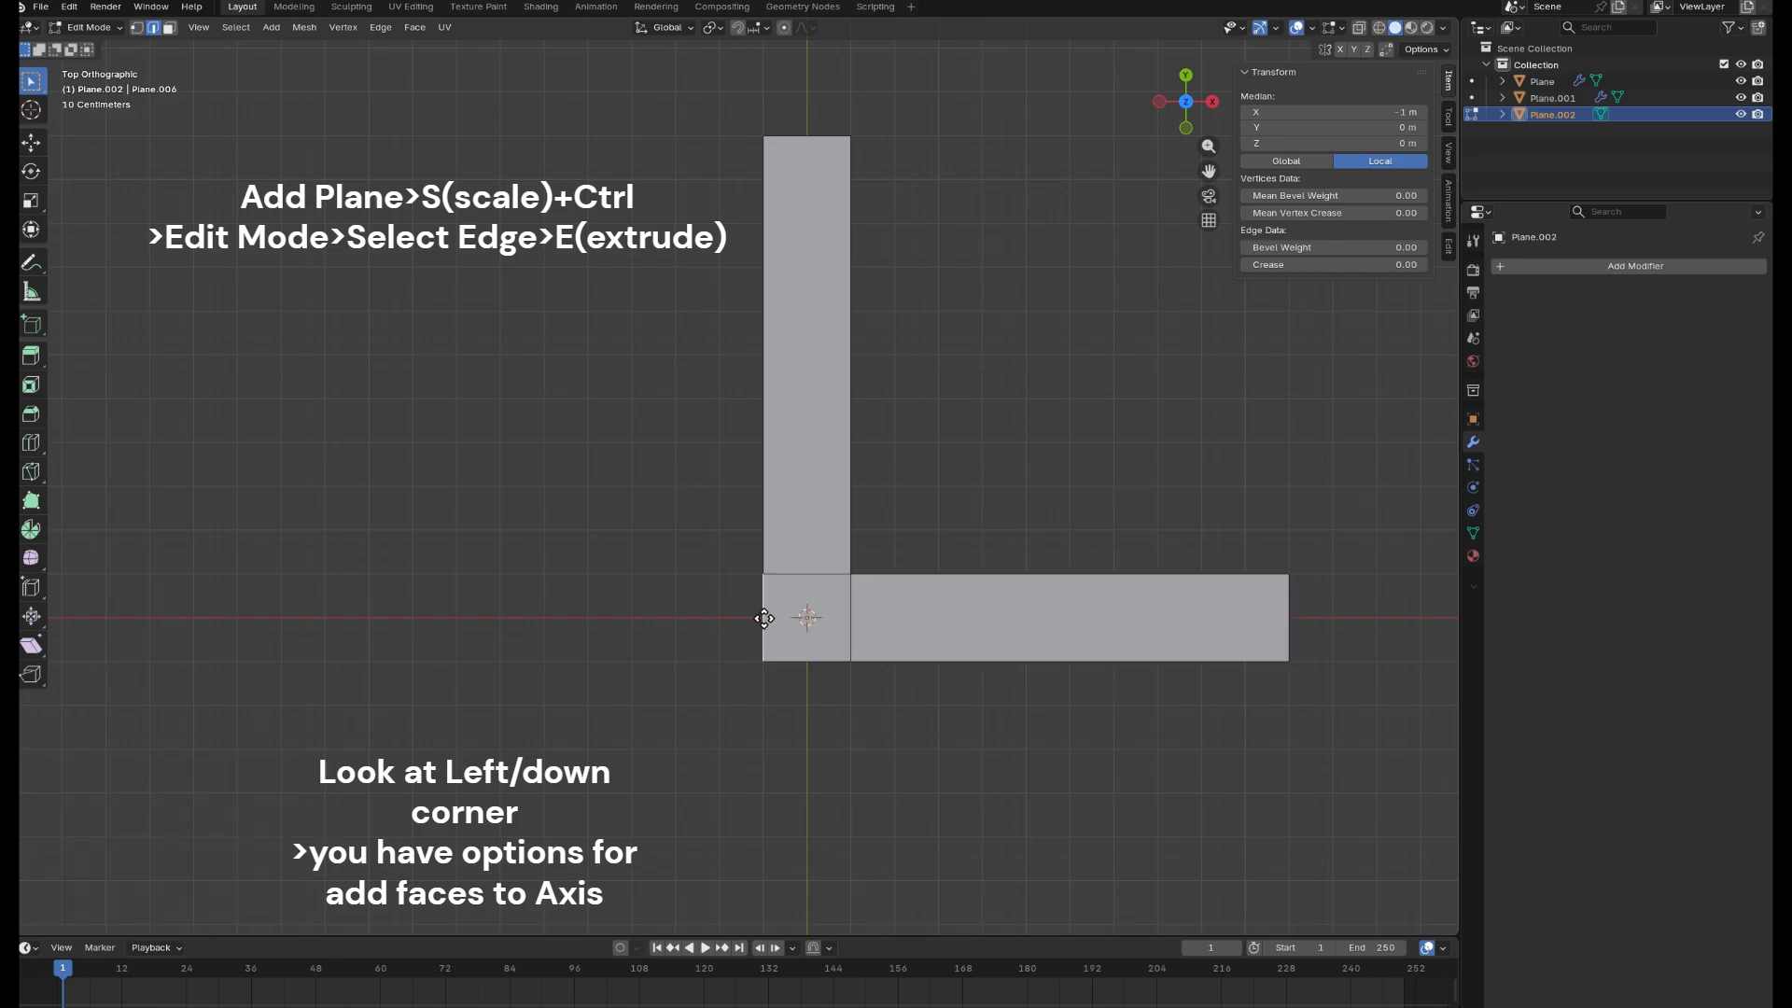
{"action": "key", "text": "e"}
{"action": "key", "text": "Escape"}
{"action": "left_click", "coordinate": [209, 829]}
{"action": "type", "text": "-1"}
{"action": "key", "text": "Return"}
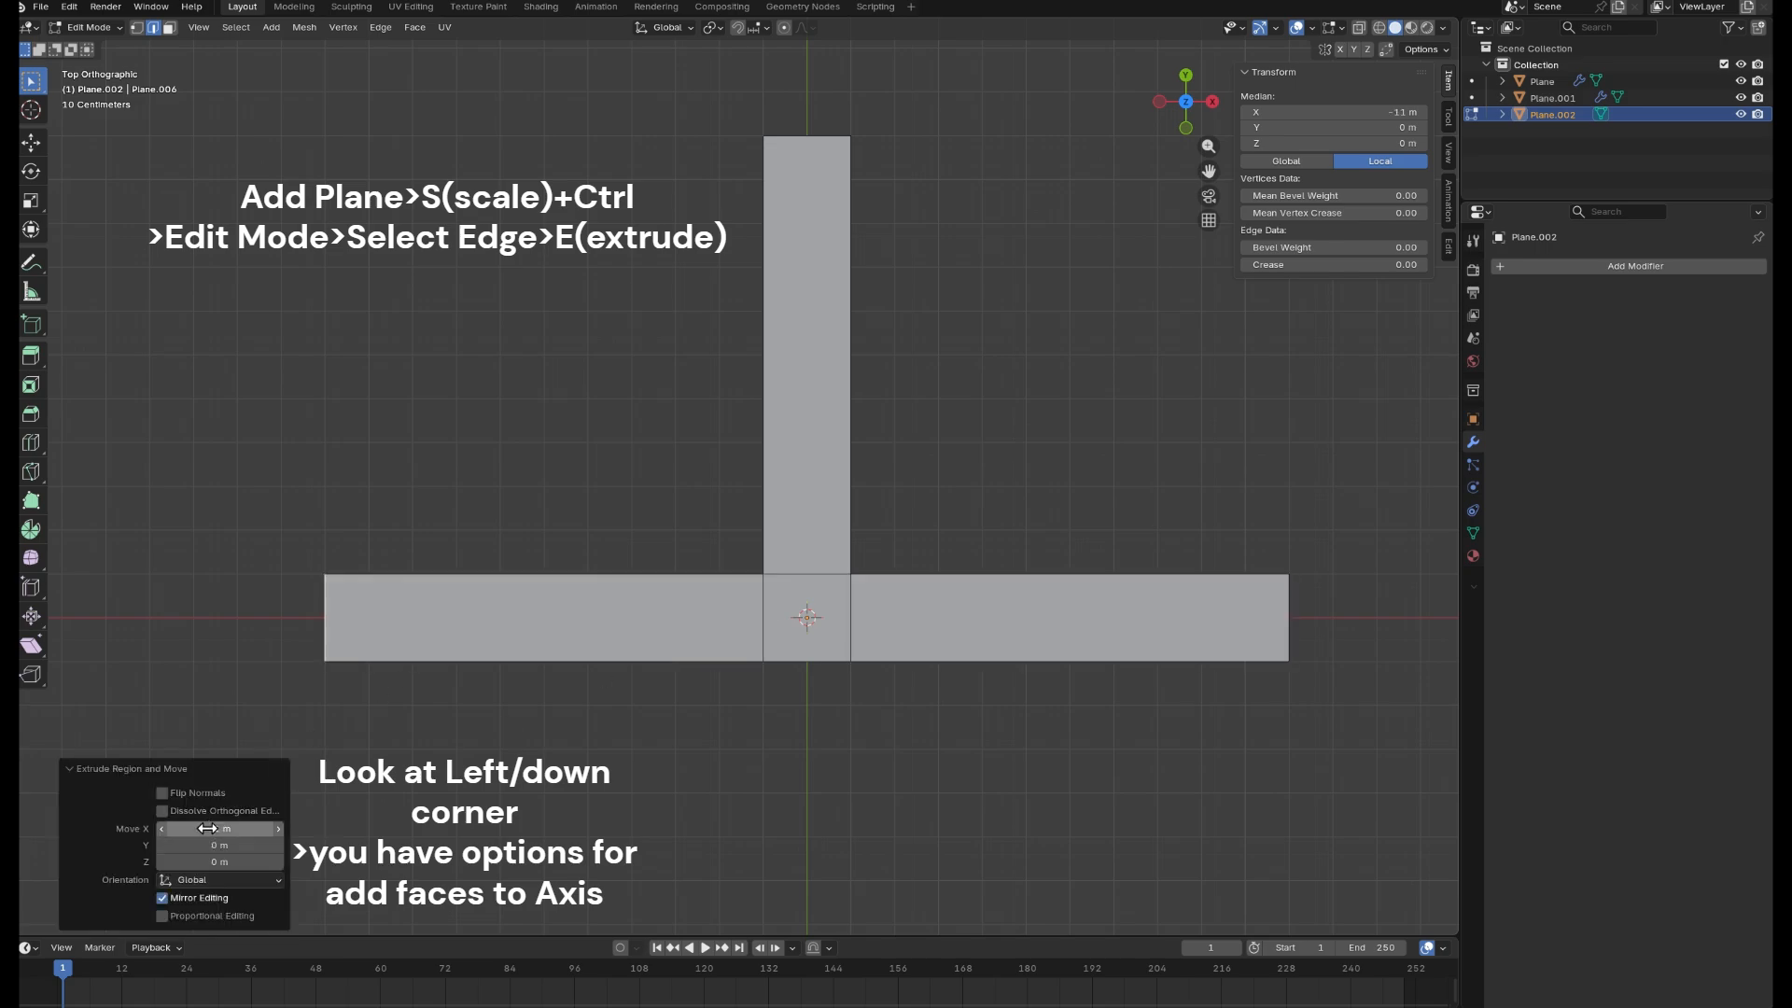
- Extrude the central square's -Y edge by -1 m along Y to complete the cross
{"action": "left_click", "coordinate": [820, 666]}
{"action": "key", "text": "e"}
{"action": "key", "text": "Escape"}
{"action": "left_click", "coordinate": [265, 847]}
{"action": "type", "text": "-1"}
{"action": "key", "text": "Return"}
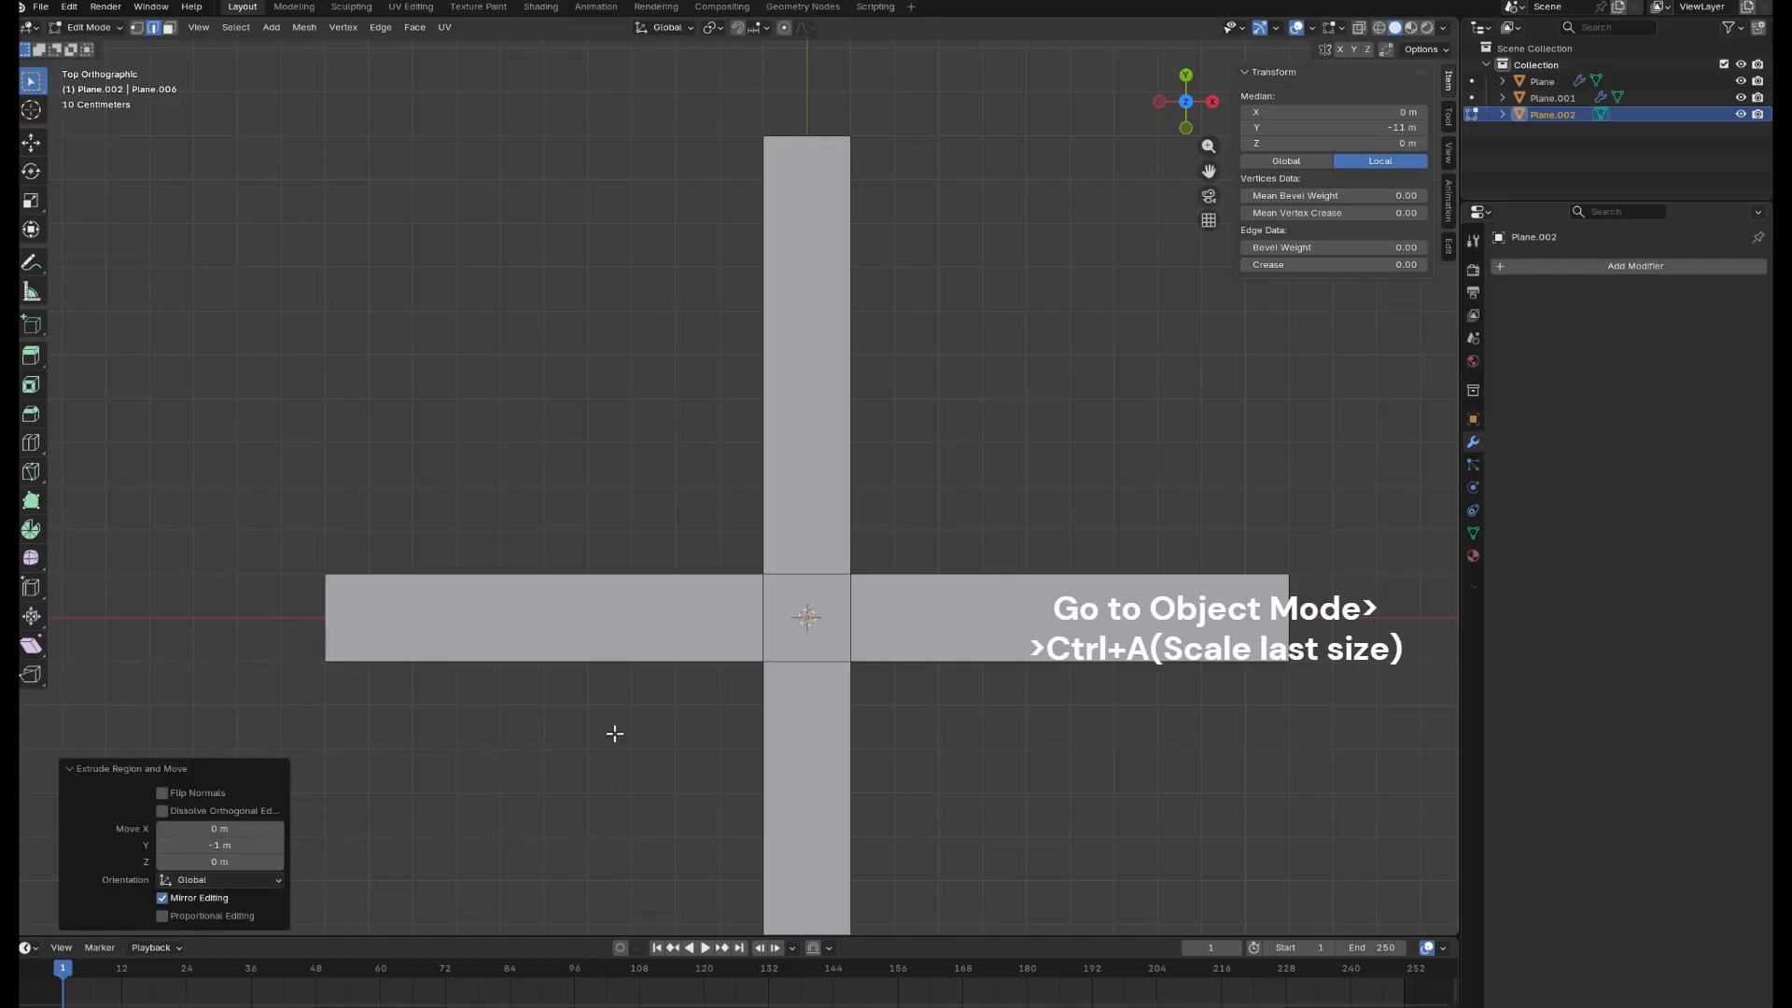
- Return to Object Mode, scale the cross down by about 0.575, and apply its scale
{"action": "key", "text": "Tab"}
{"action": "scroll", "coordinate": [900, 666], "scroll_direction": "down", "scroll_amount": 5}
{"action": "middle_click_drag", "start_coordinate": [900, 668], "coordinate": [872, 629]}
{"action": "key", "text": "s"}
{"action": "left_click", "coordinate": [991, 551]}
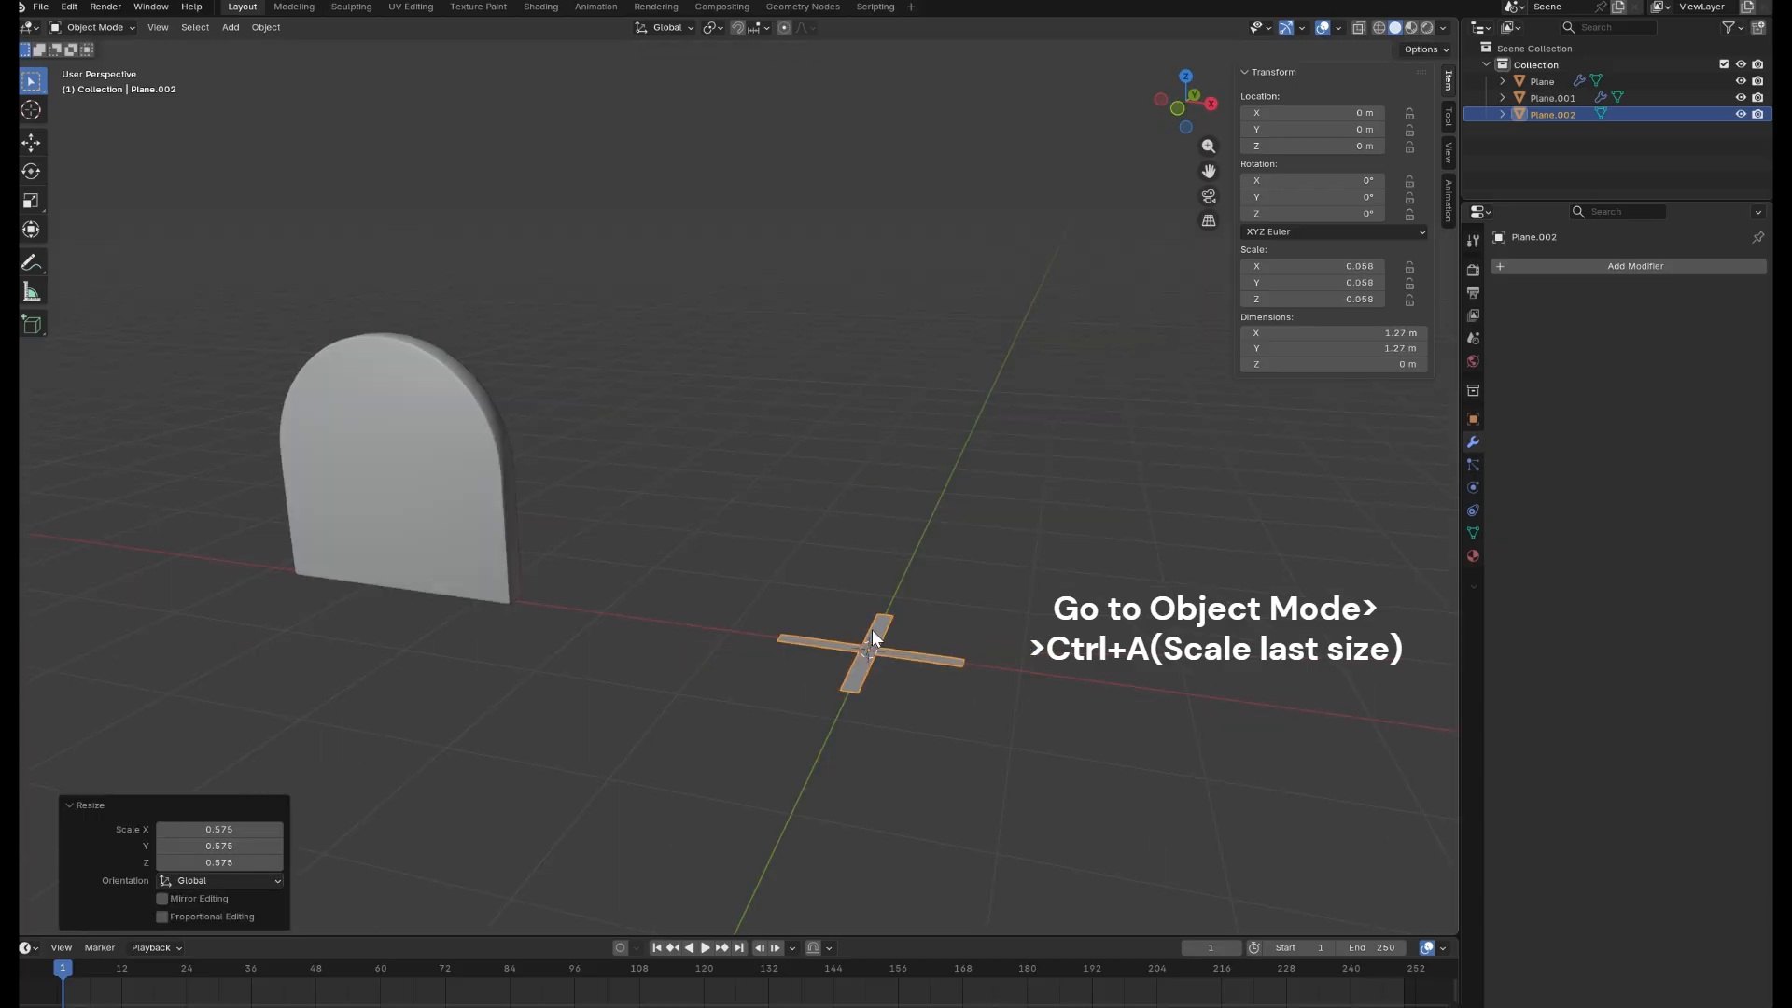
{"action": "key", "text": "ctrl+a"}
{"action": "left_click", "coordinate": [978, 614]}
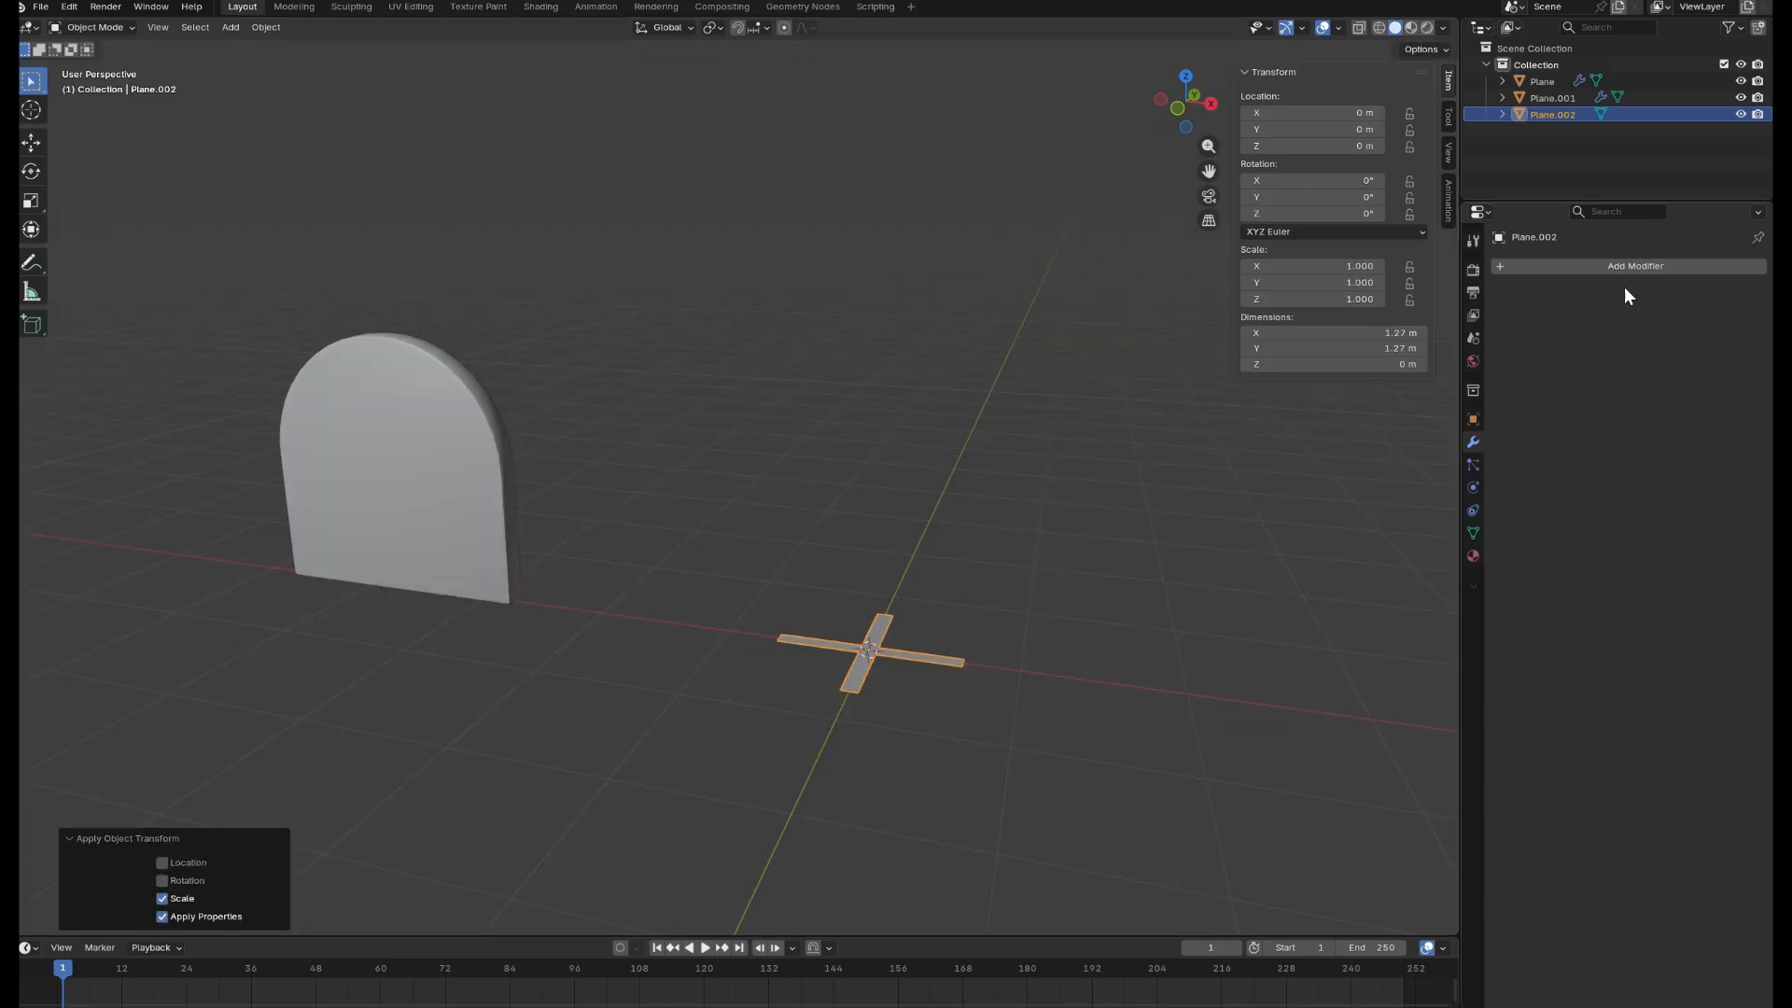
- Add a Solidify modifier to the cross with a thickness of 0.47 m and an offset of 0
{"action": "left_click", "coordinate": [1637, 267]}
{"action": "mouse_move", "coordinate": [1642, 272]}
{"action": "left_click", "coordinate": [1418, 521]}
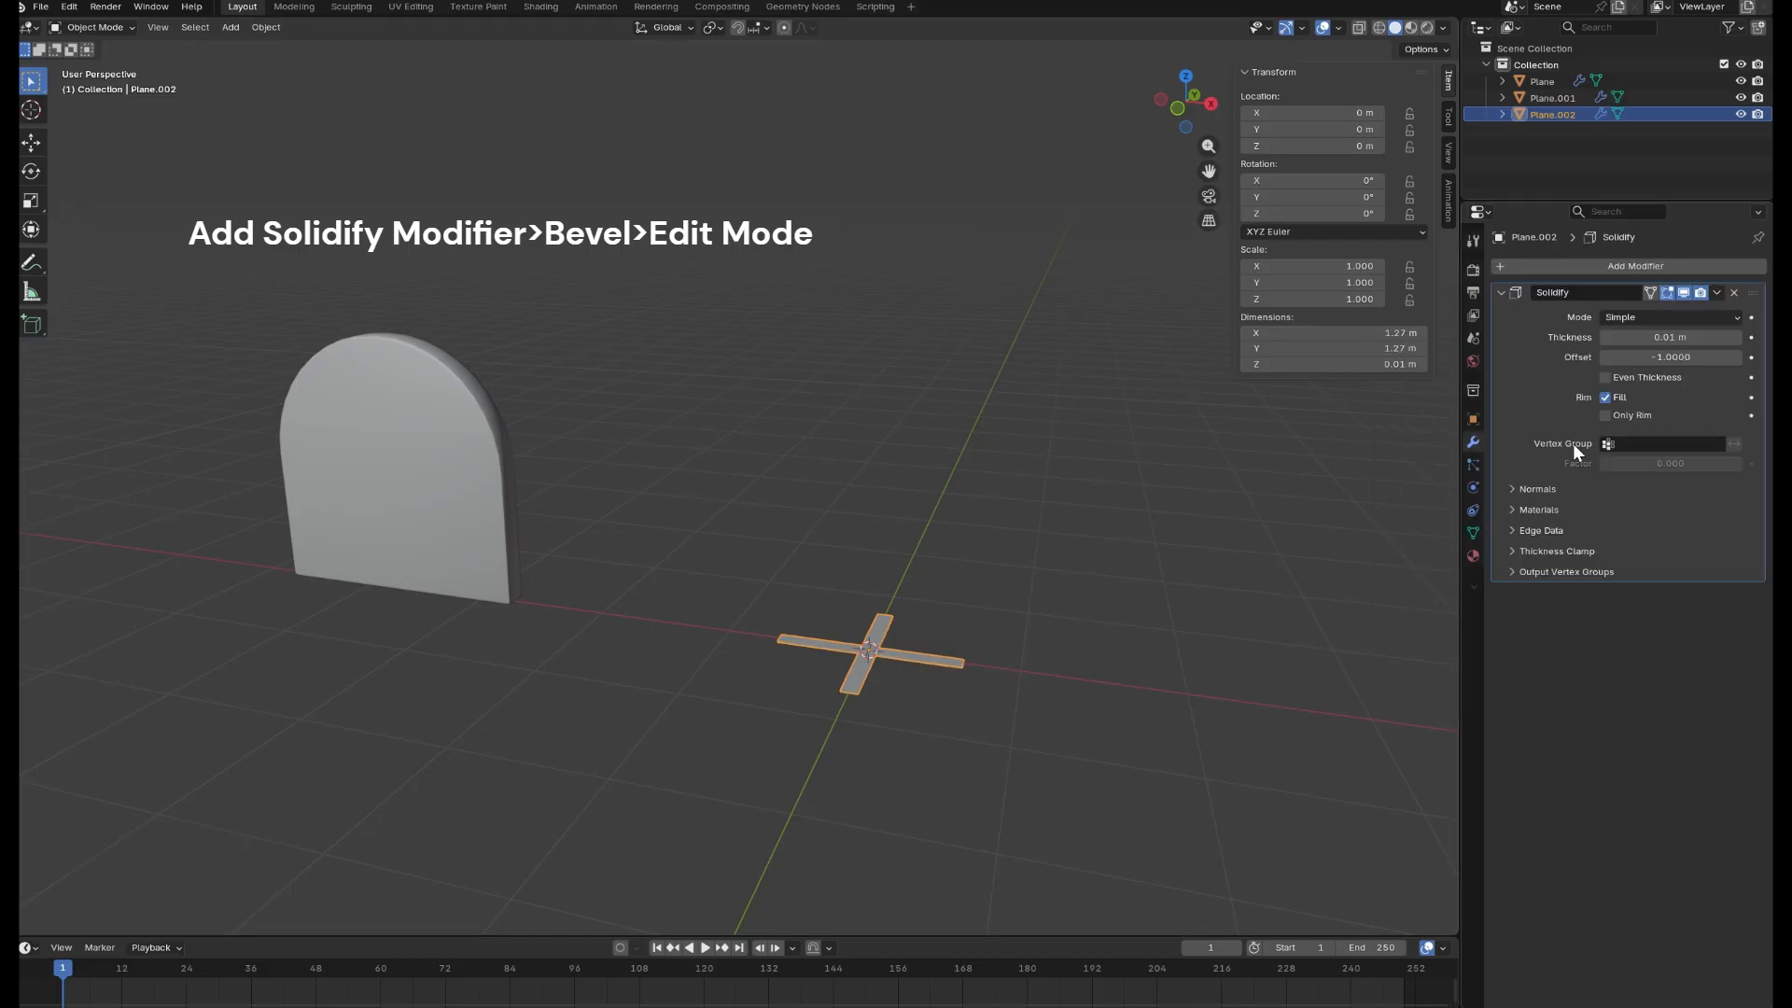
{"action": "key", "text": "Return"}
{"action": "left_click_drag", "start_coordinate": [1667, 338], "coordinate": [1712, 337]}
{"action": "scroll", "coordinate": [921, 693], "scroll_direction": "up", "scroll_amount": 2}
{"action": "mouse_move", "coordinate": [920, 687]}
{"action": "middle_mouse_down"}
{"action": "mouse_move", "coordinate": [900, 702]}
{"action": "mouse_move", "coordinate": [916, 563]}
{"action": "mouse_move", "coordinate": [919, 697]}
{"action": "middle_mouse_up"}
{"action": "scroll", "coordinate": [927, 577], "scroll_direction": "up", "scroll_amount": 3}
{"action": "key", "text": "Tab"}
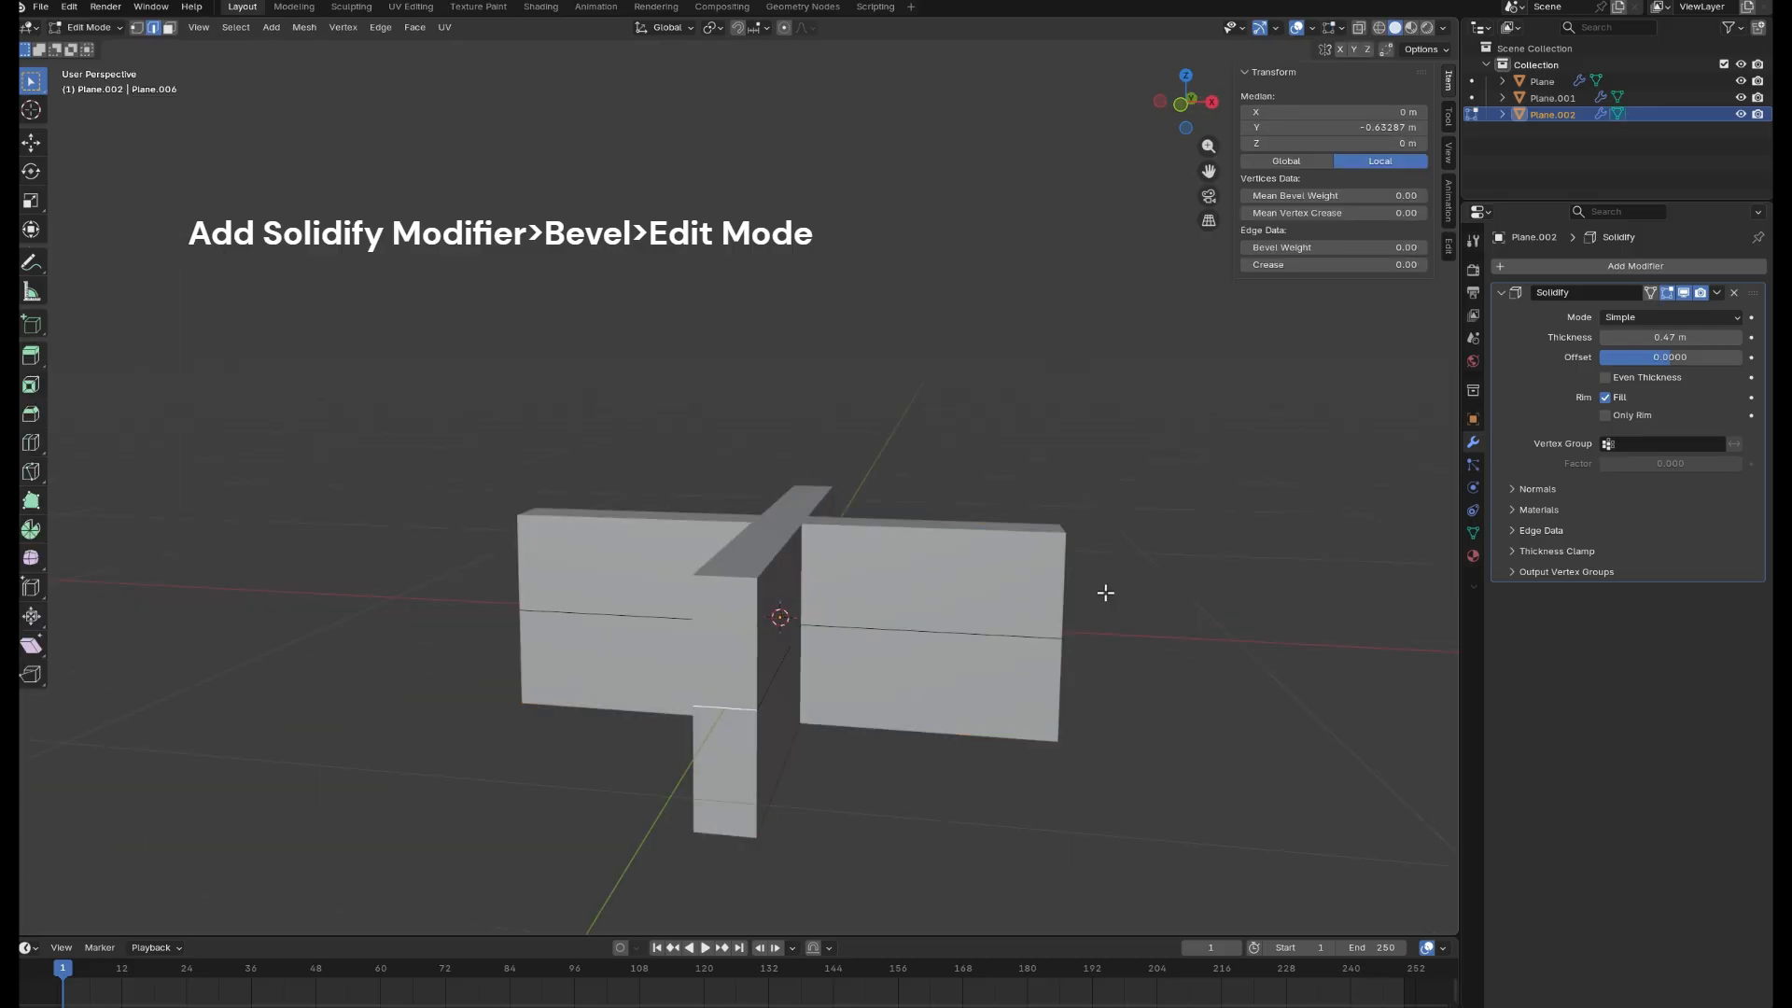
{"action": "key", "text": "Tab"}
- Add a Bevel modifier to the cross after Solidify
{"action": "left_click", "coordinate": [1514, 286]}
{"action": "left_click", "coordinate": [1521, 269]}
{"action": "mouse_move", "coordinate": [1521, 269]}
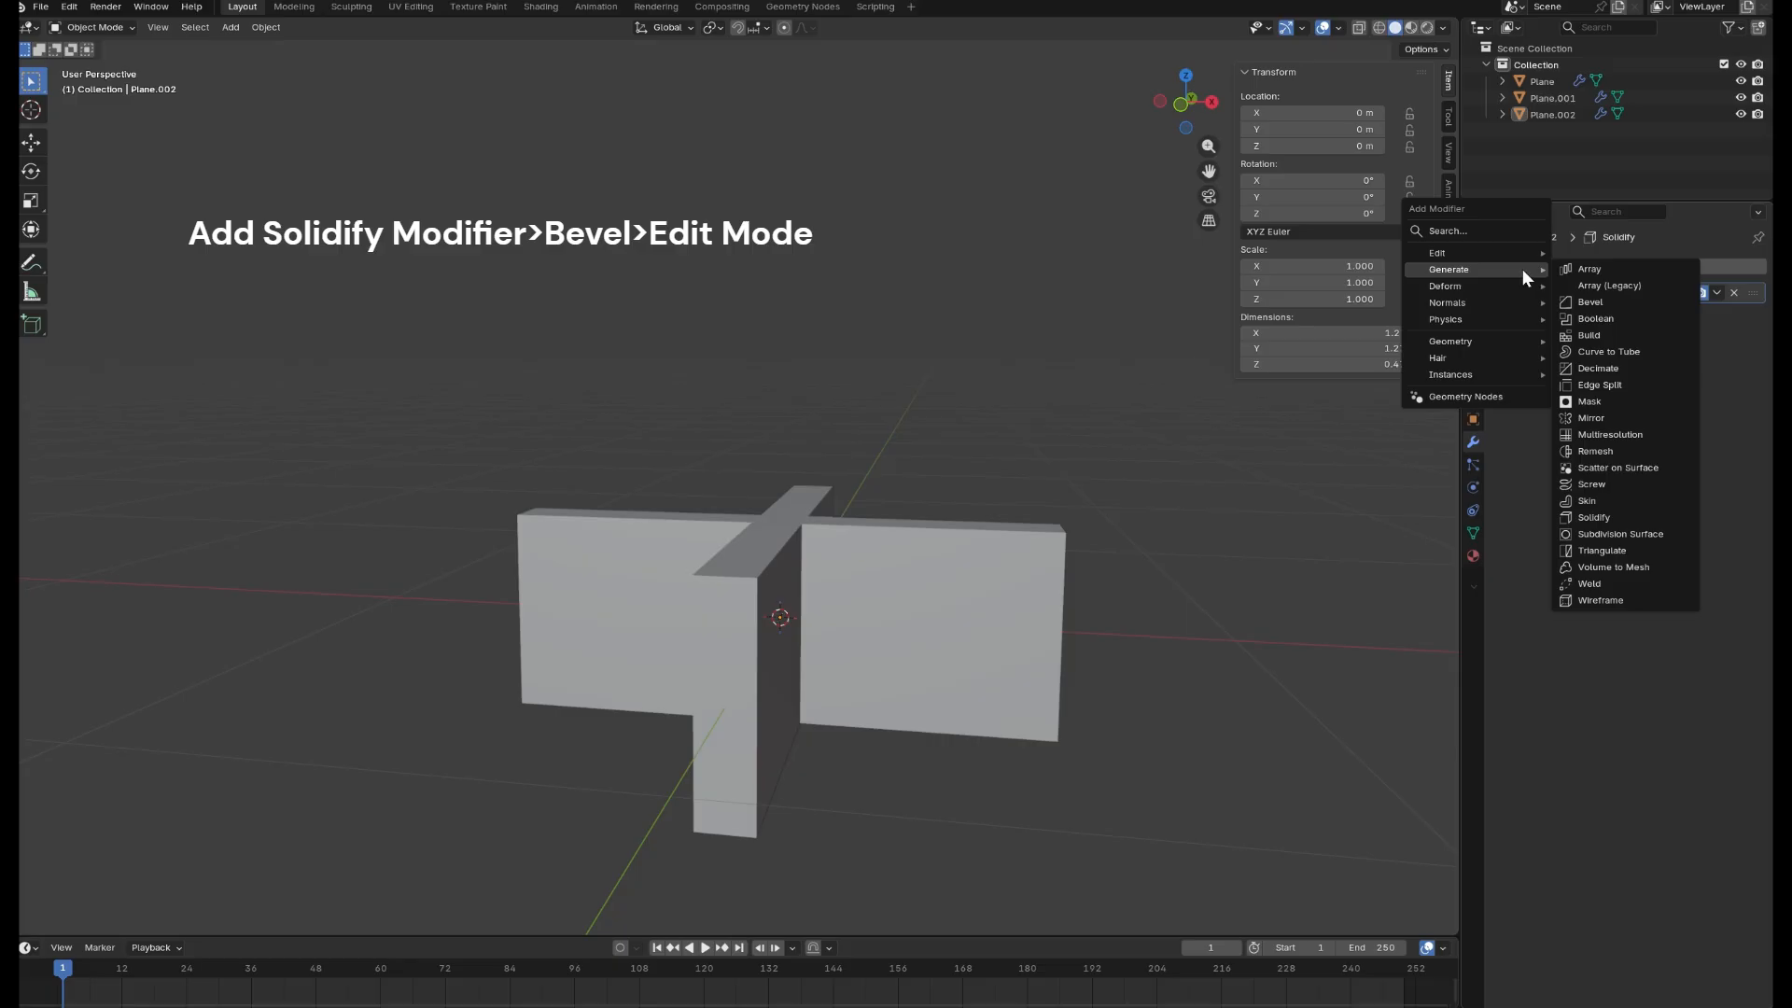
{"action": "left_click", "coordinate": [1590, 301]}
{"action": "middle_click_drag", "start_coordinate": [980, 616], "coordinate": [961, 649]}
- In Edit Mode, select the end edges of all four arms and set their mean bevel weight to 1
{"action": "key", "text": "Tab"}
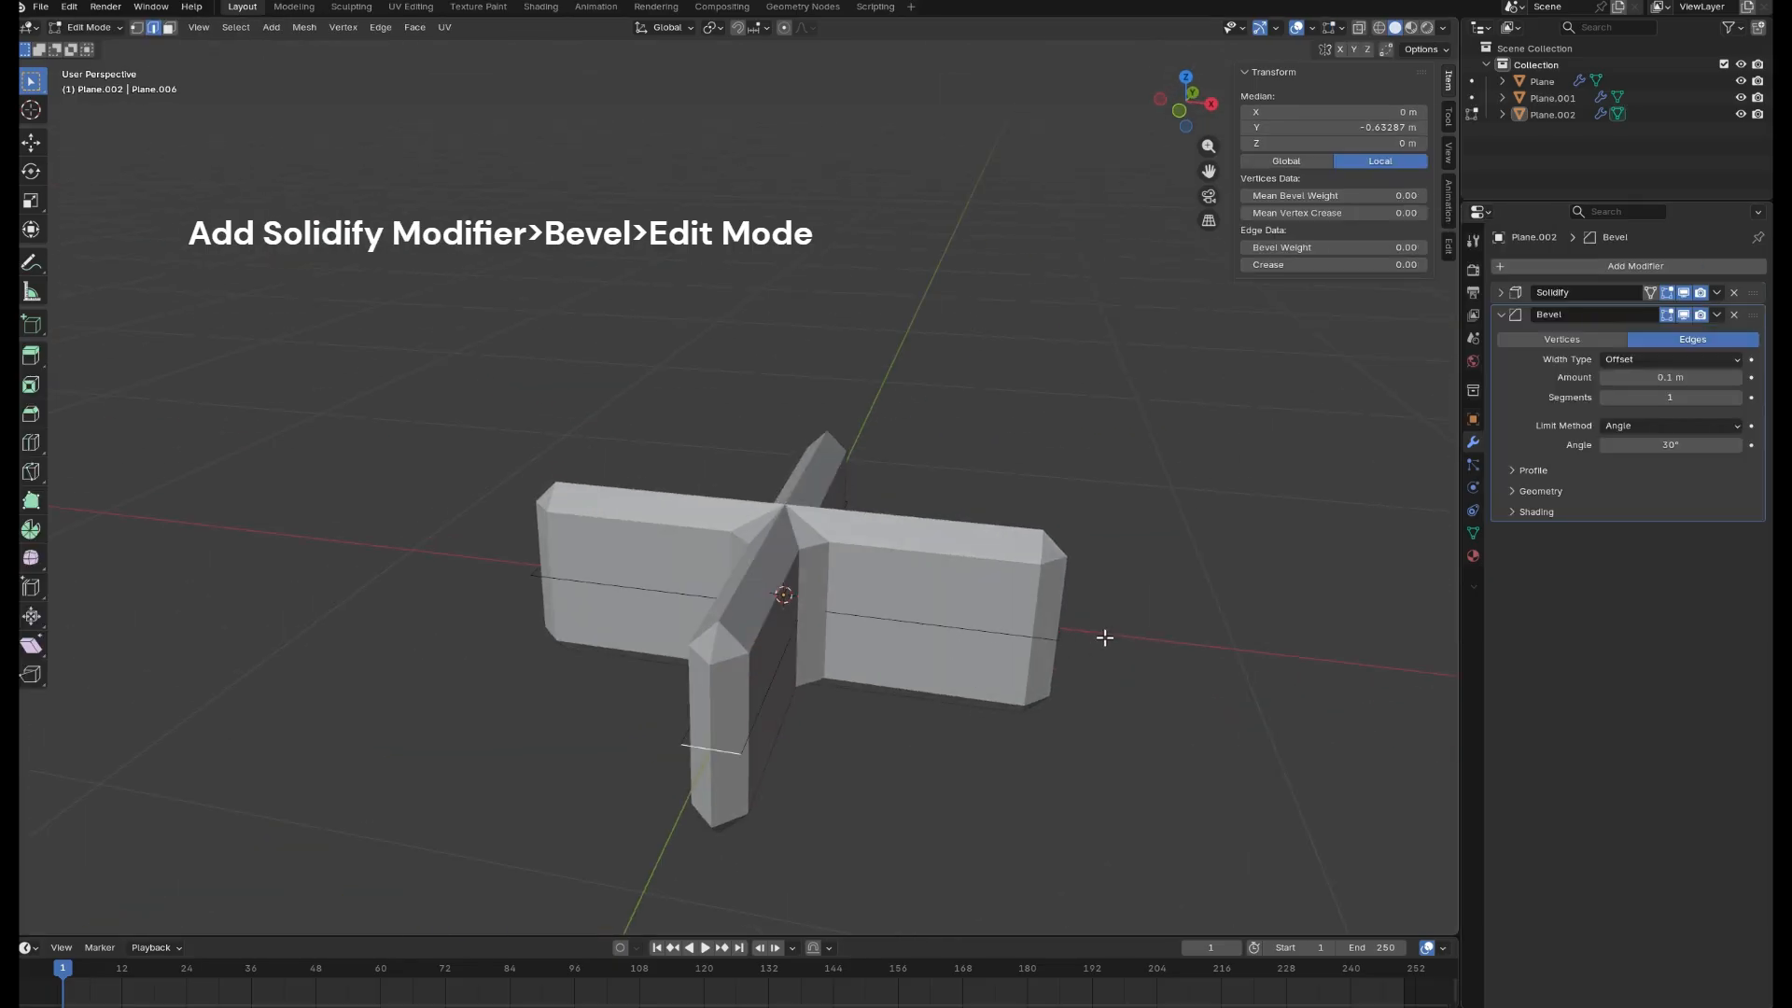
{"action": "middle_click_drag", "start_coordinate": [1105, 637], "coordinate": [1084, 719]}
{"action": "left_click", "coordinate": [1190, 739], "text": "shift"}
{"action": "middle_click_drag", "start_coordinate": [1236, 760], "coordinate": [1033, 608], "text": "shift"}
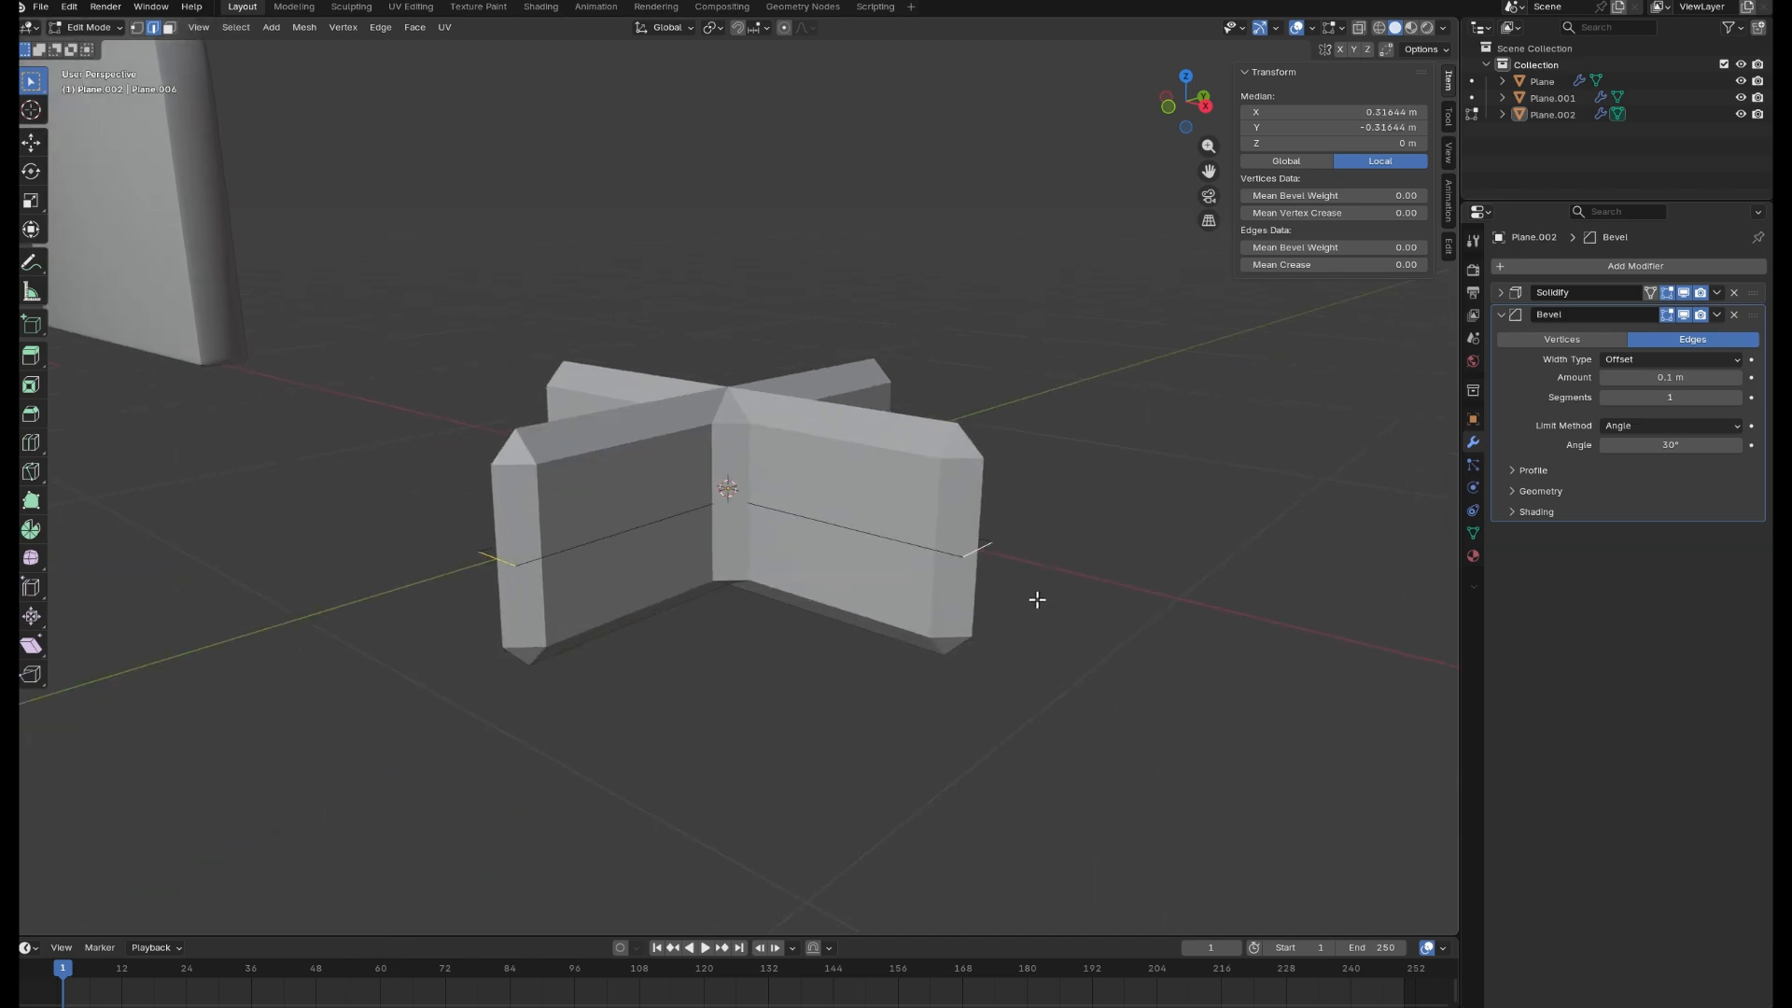
{"action": "middle_click_drag", "start_coordinate": [1139, 554], "coordinate": [672, 606]}
{"action": "left_click", "coordinate": [1260, 842], "text": "shift"}
{"action": "middle_click_drag", "start_coordinate": [1301, 733], "coordinate": [875, 638], "text": "shift"}
{"action": "middle_click_drag", "start_coordinate": [558, 633], "coordinate": [430, 342]}
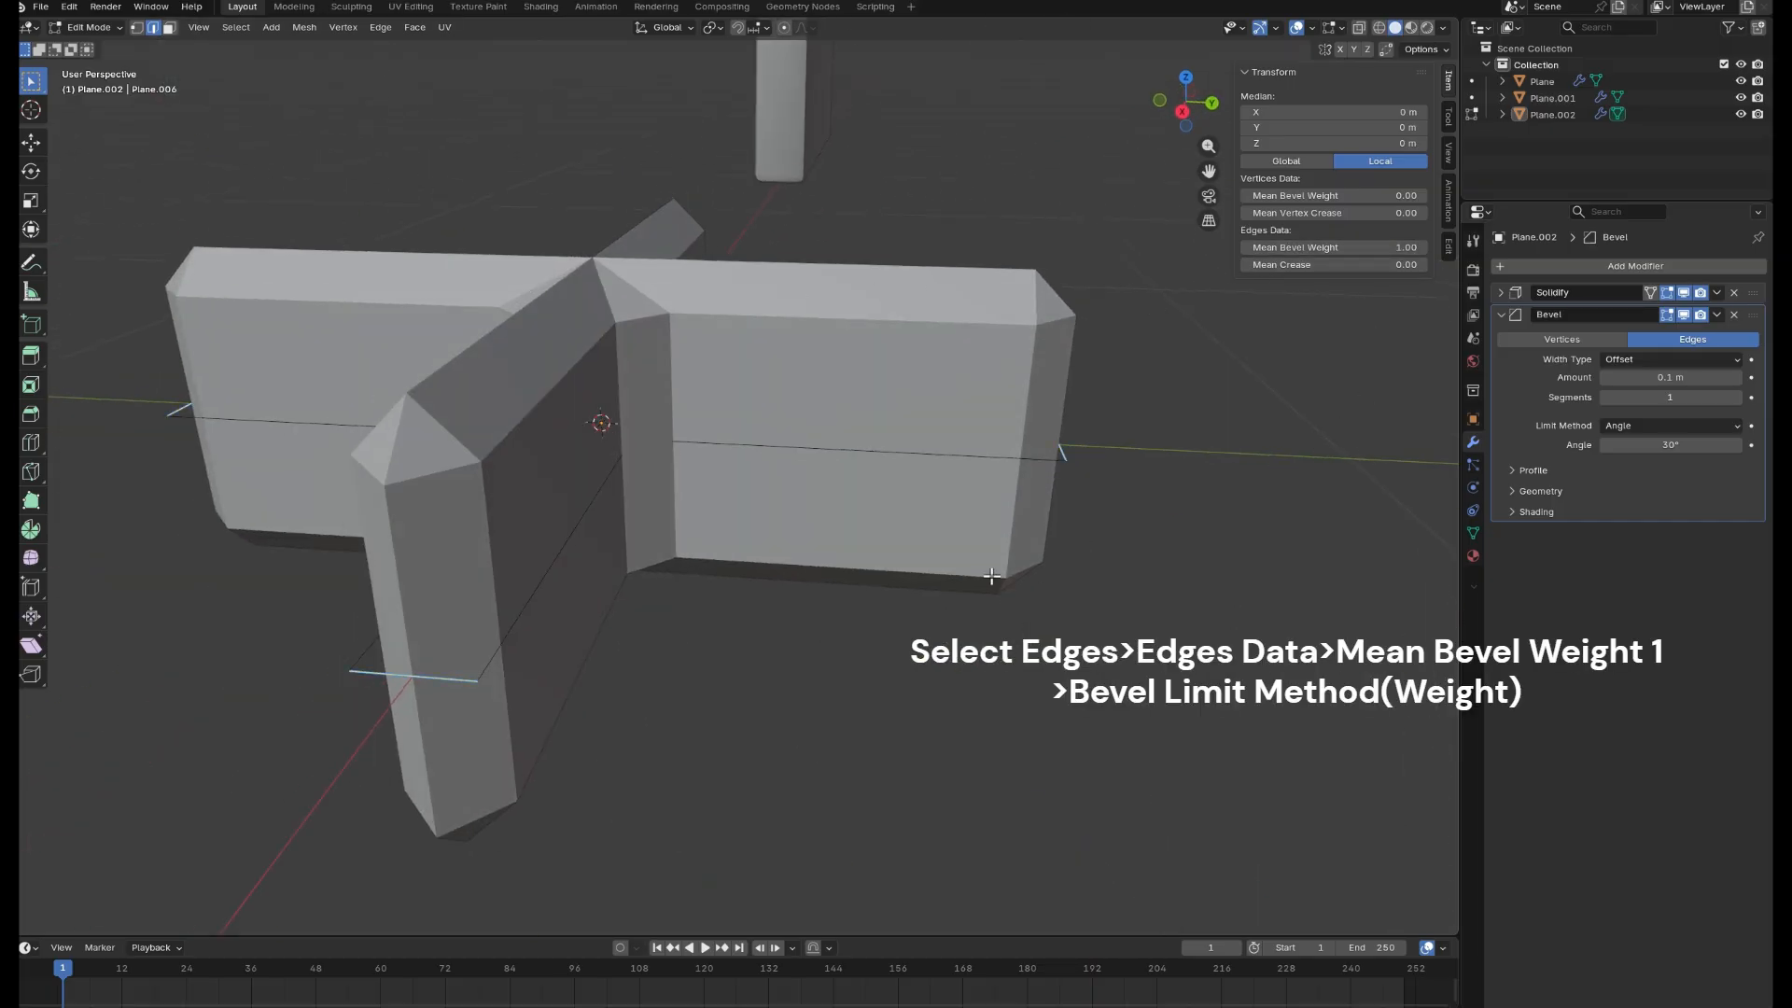
- Set the Bevel modifier's limit method to Weight and return to Object Mode
{"action": "left_click", "coordinate": [1678, 428]}
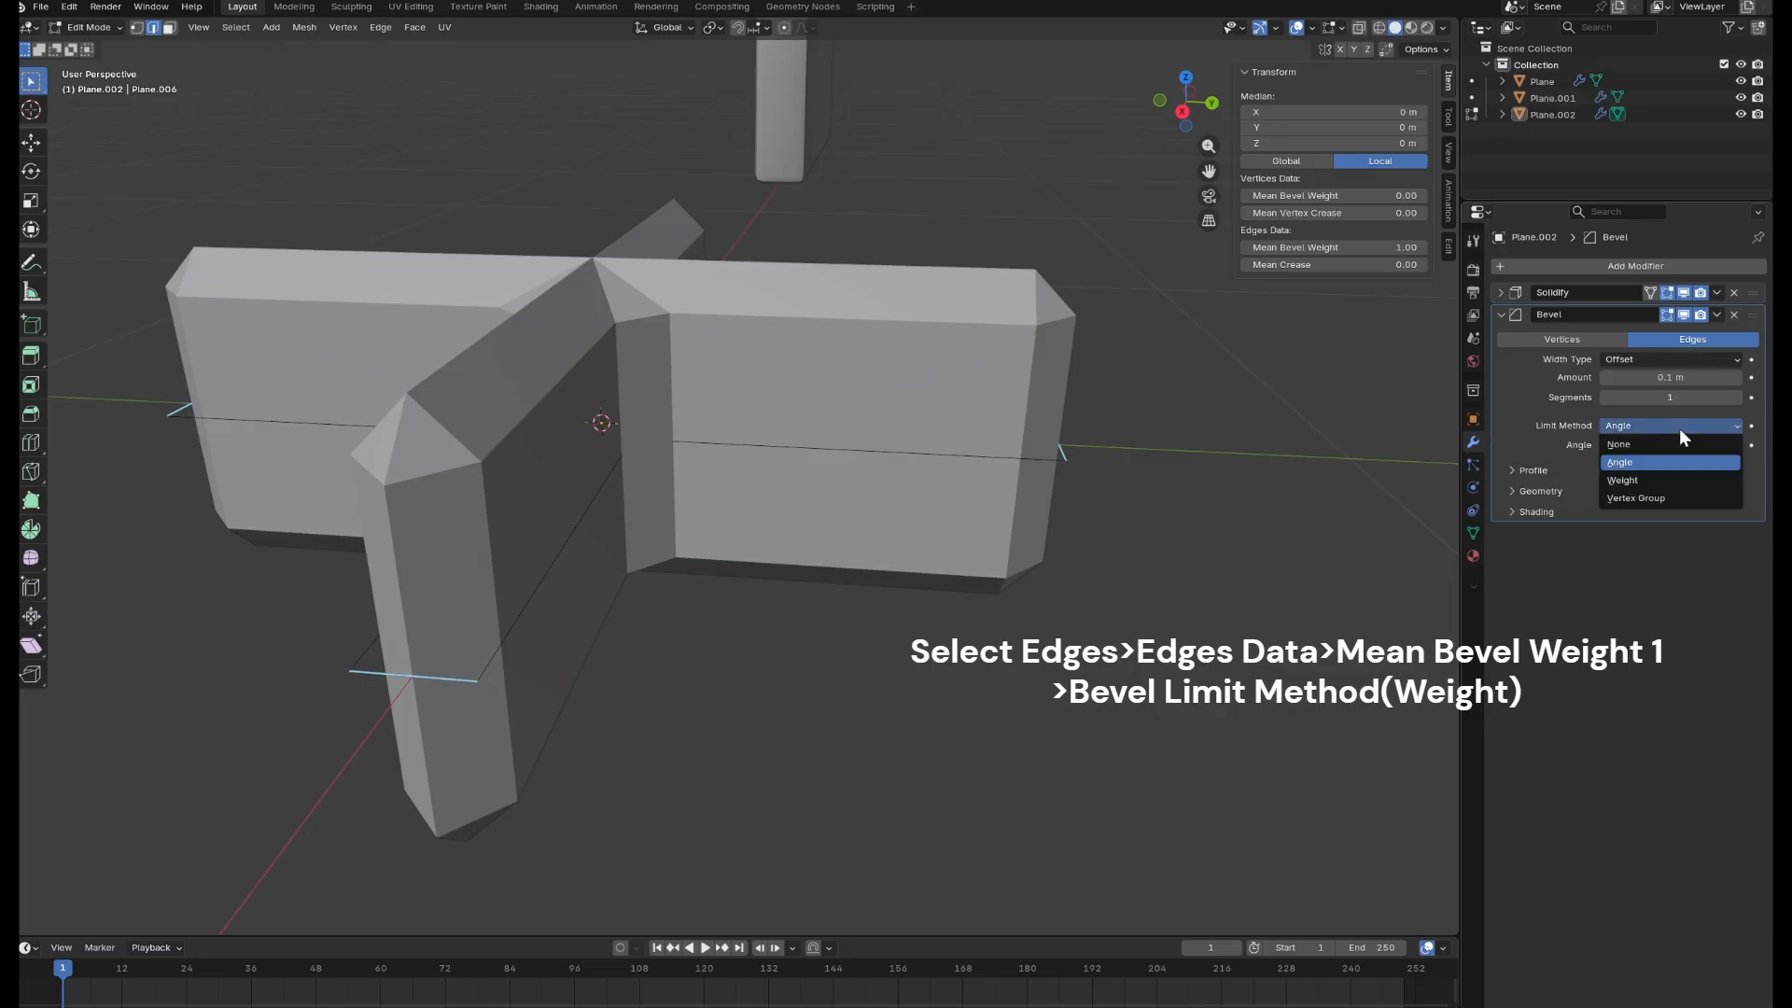
{"action": "left_click", "coordinate": [1665, 479]}
{"action": "key", "text": "Tab"}
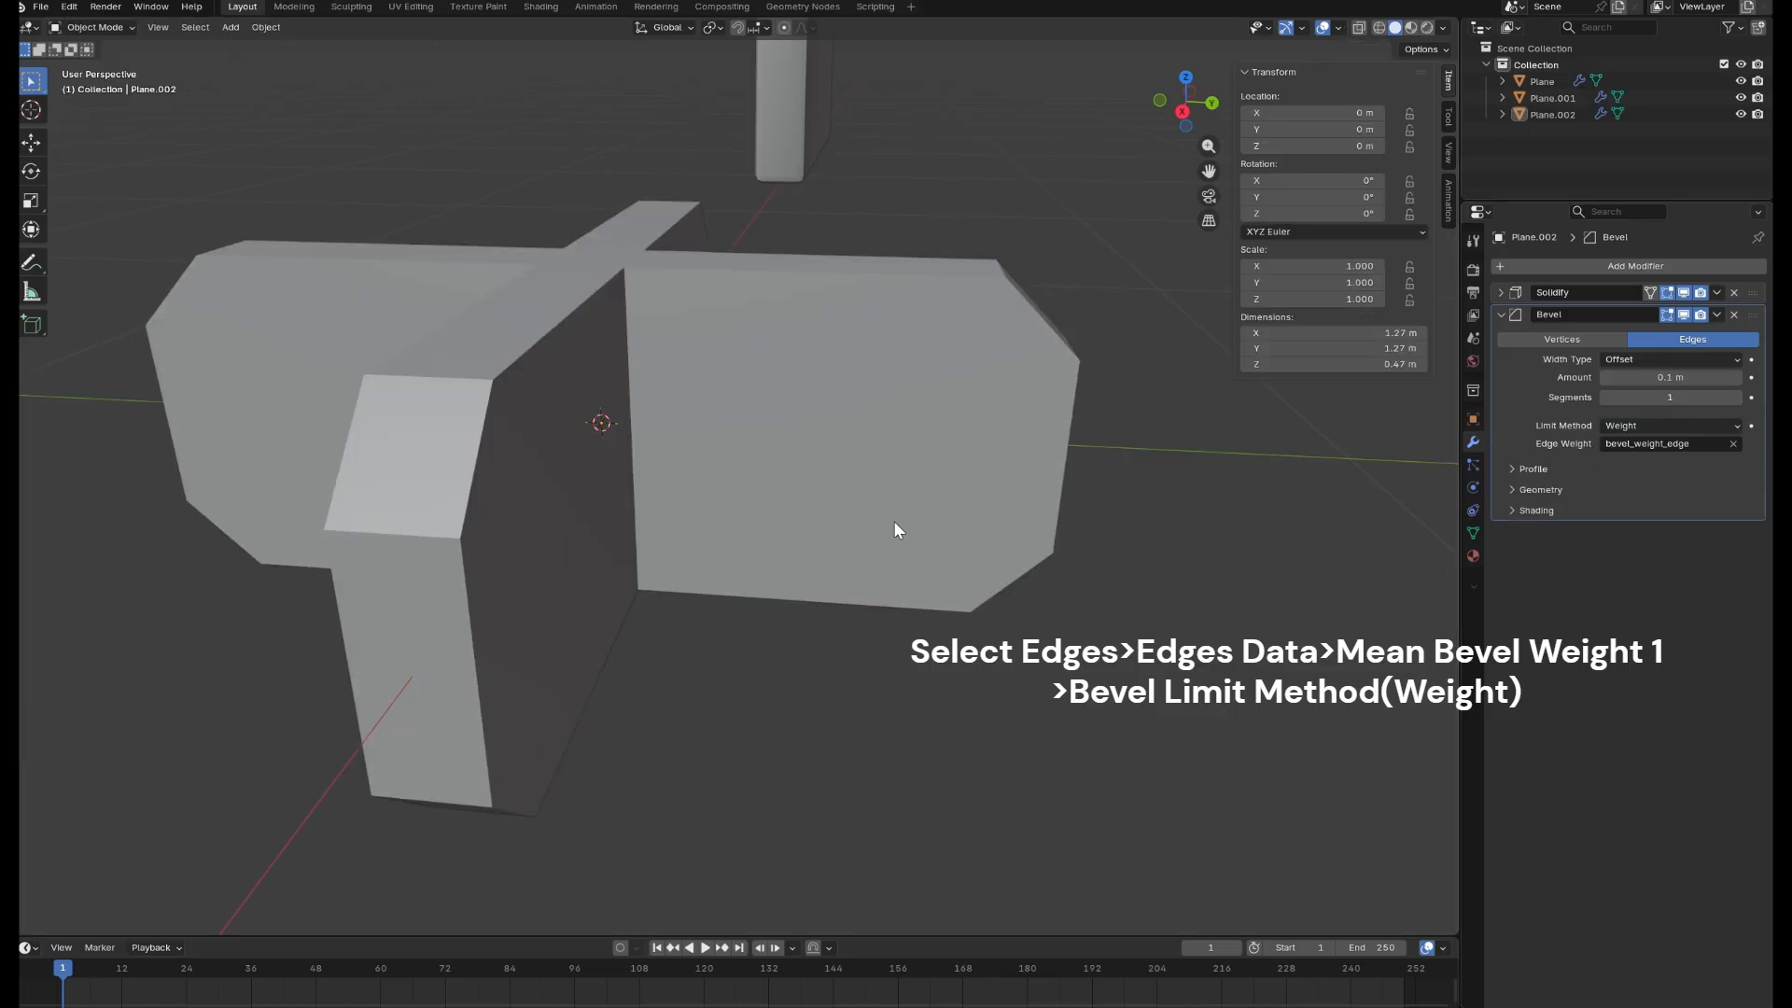
- Set the cross's Bevel amount to 0.37 m and its segments to 30 to round the arm ends
{"action": "left_click", "coordinate": [734, 495]}
{"action": "left_click_drag", "start_coordinate": [1610, 377], "coordinate": [1647, 378]}
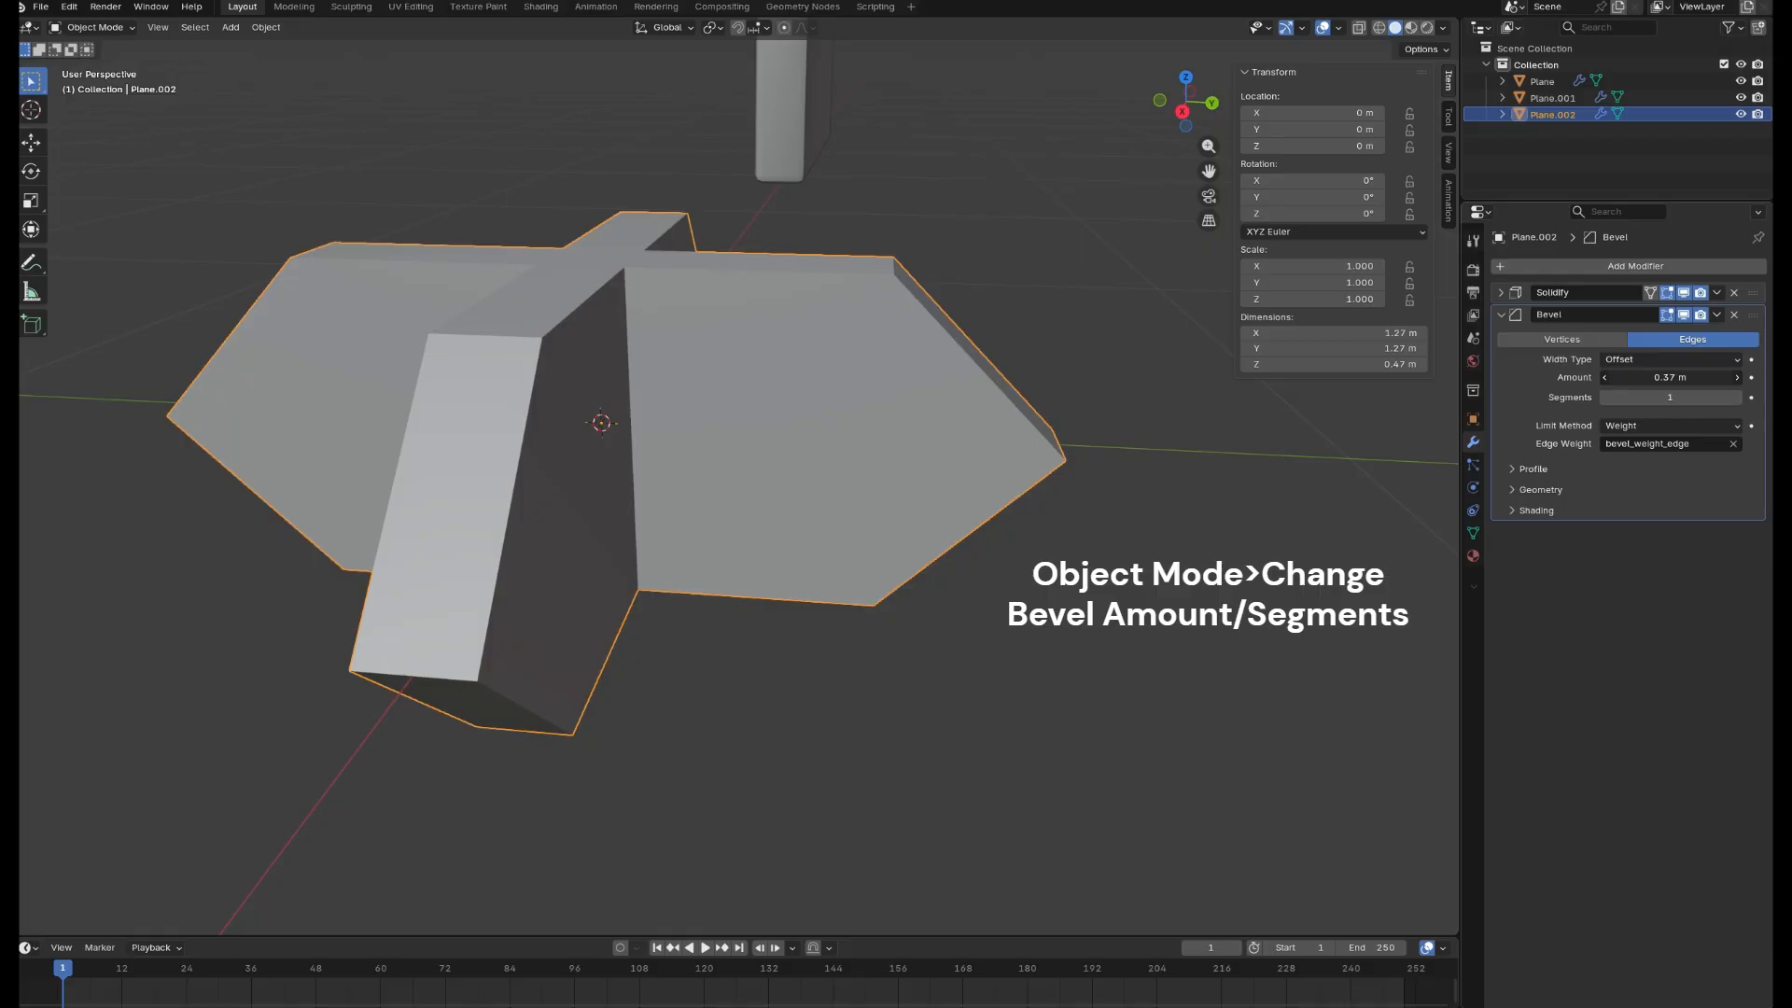
{"action": "scroll", "coordinate": [657, 618], "scroll_direction": "down", "scroll_amount": 2}
{"action": "middle_click_drag", "start_coordinate": [657, 619], "coordinate": [1299, 534]}
{"action": "left_click", "coordinate": [1733, 400]}
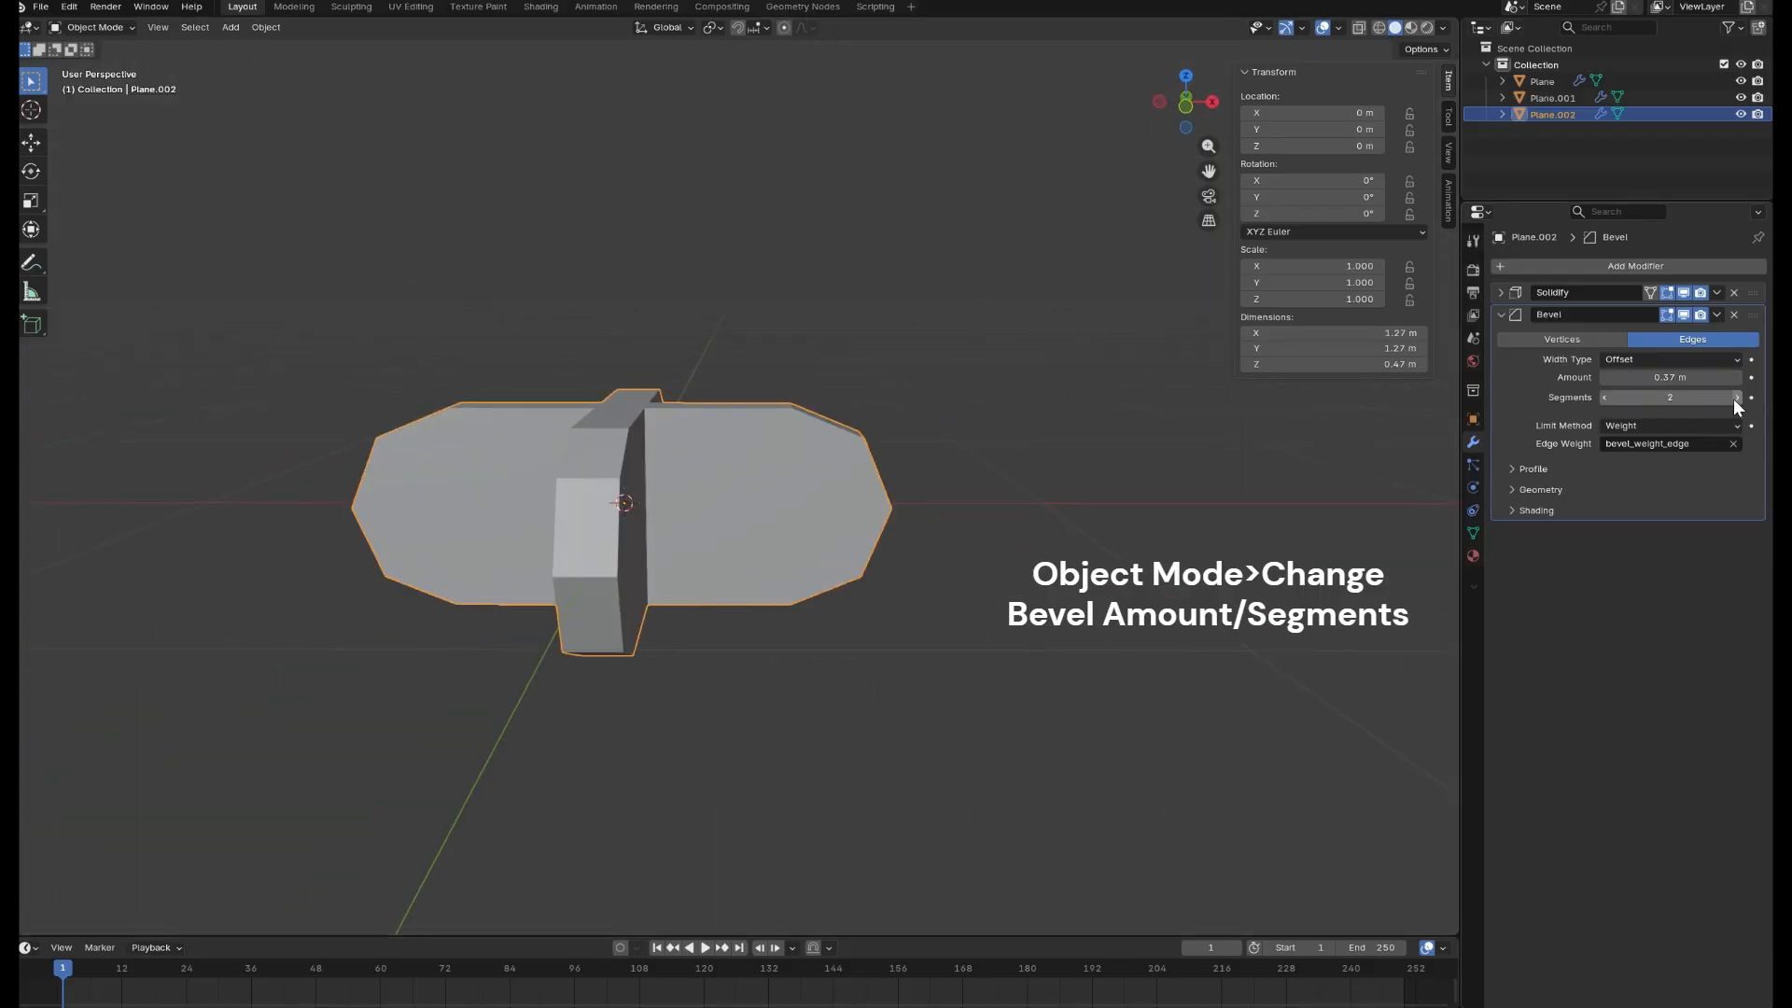
{"action": "left_click_drag", "start_coordinate": [1667, 401], "coordinate": [1605, 400]}
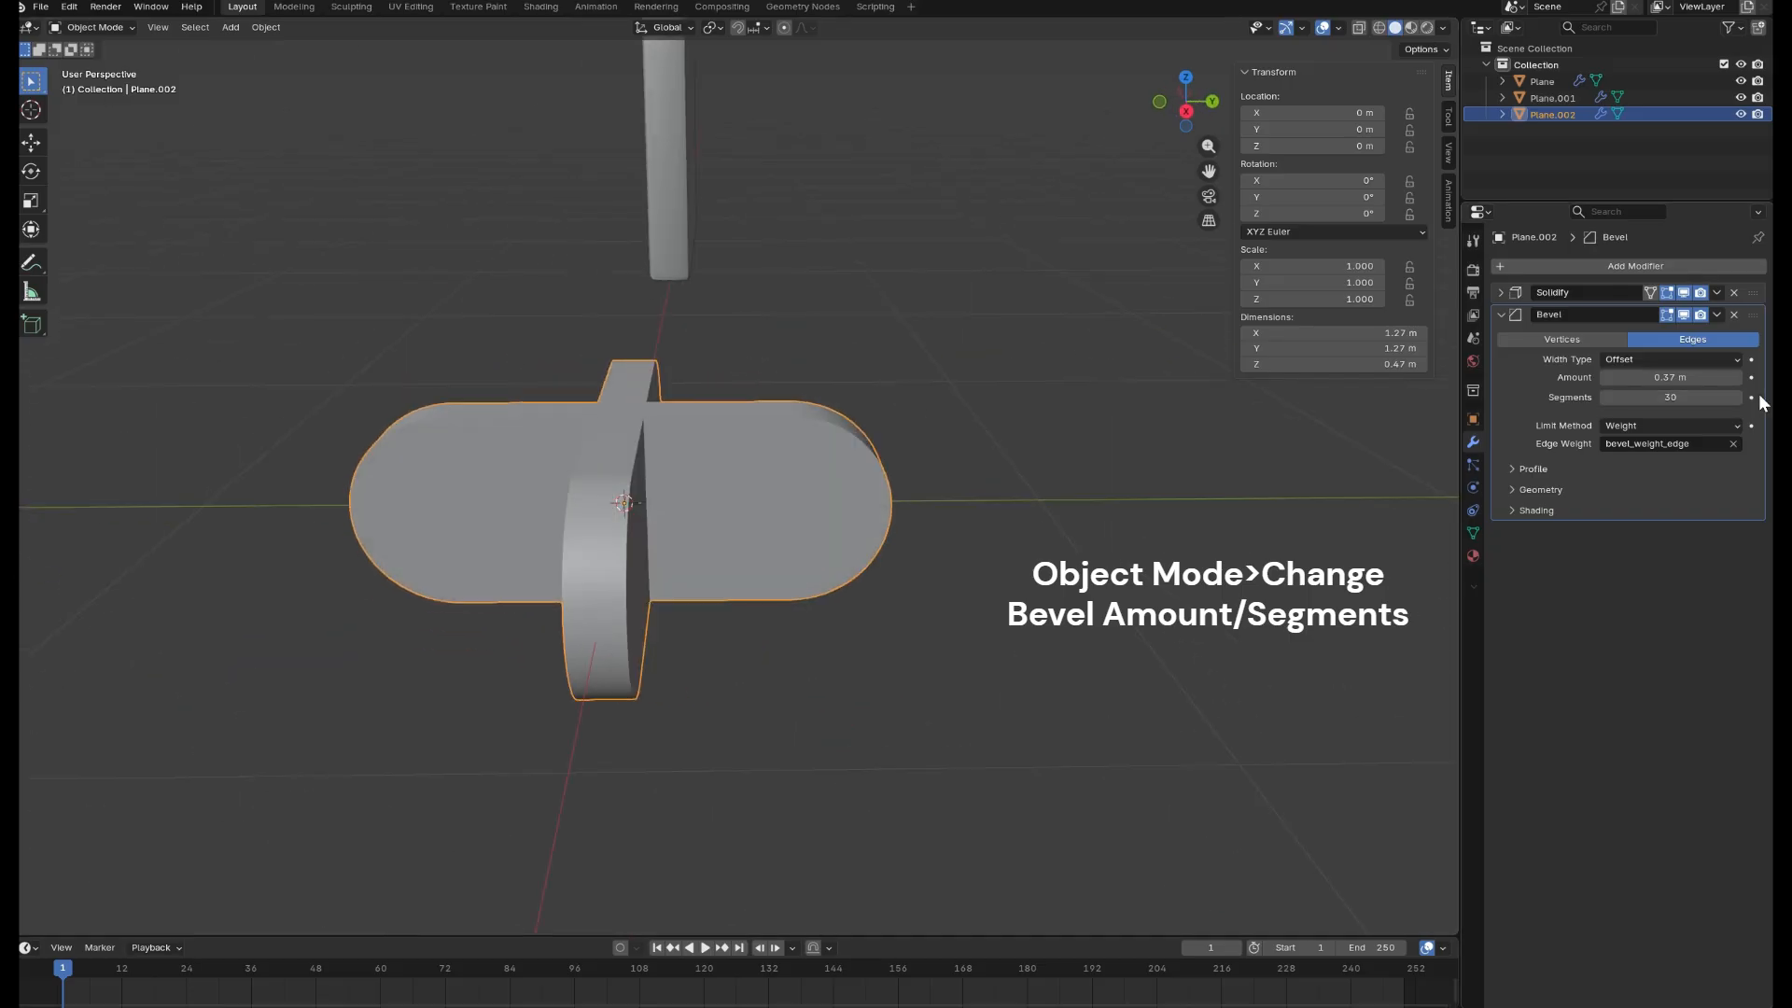
- Try a much larger Bevel amount on the cross, ending at 2.48 m
{"action": "left_click_drag", "start_coordinate": [1671, 377], "coordinate": [1727, 377]}
{"action": "middle_click_drag", "start_coordinate": [1287, 597], "coordinate": [223, 588]}
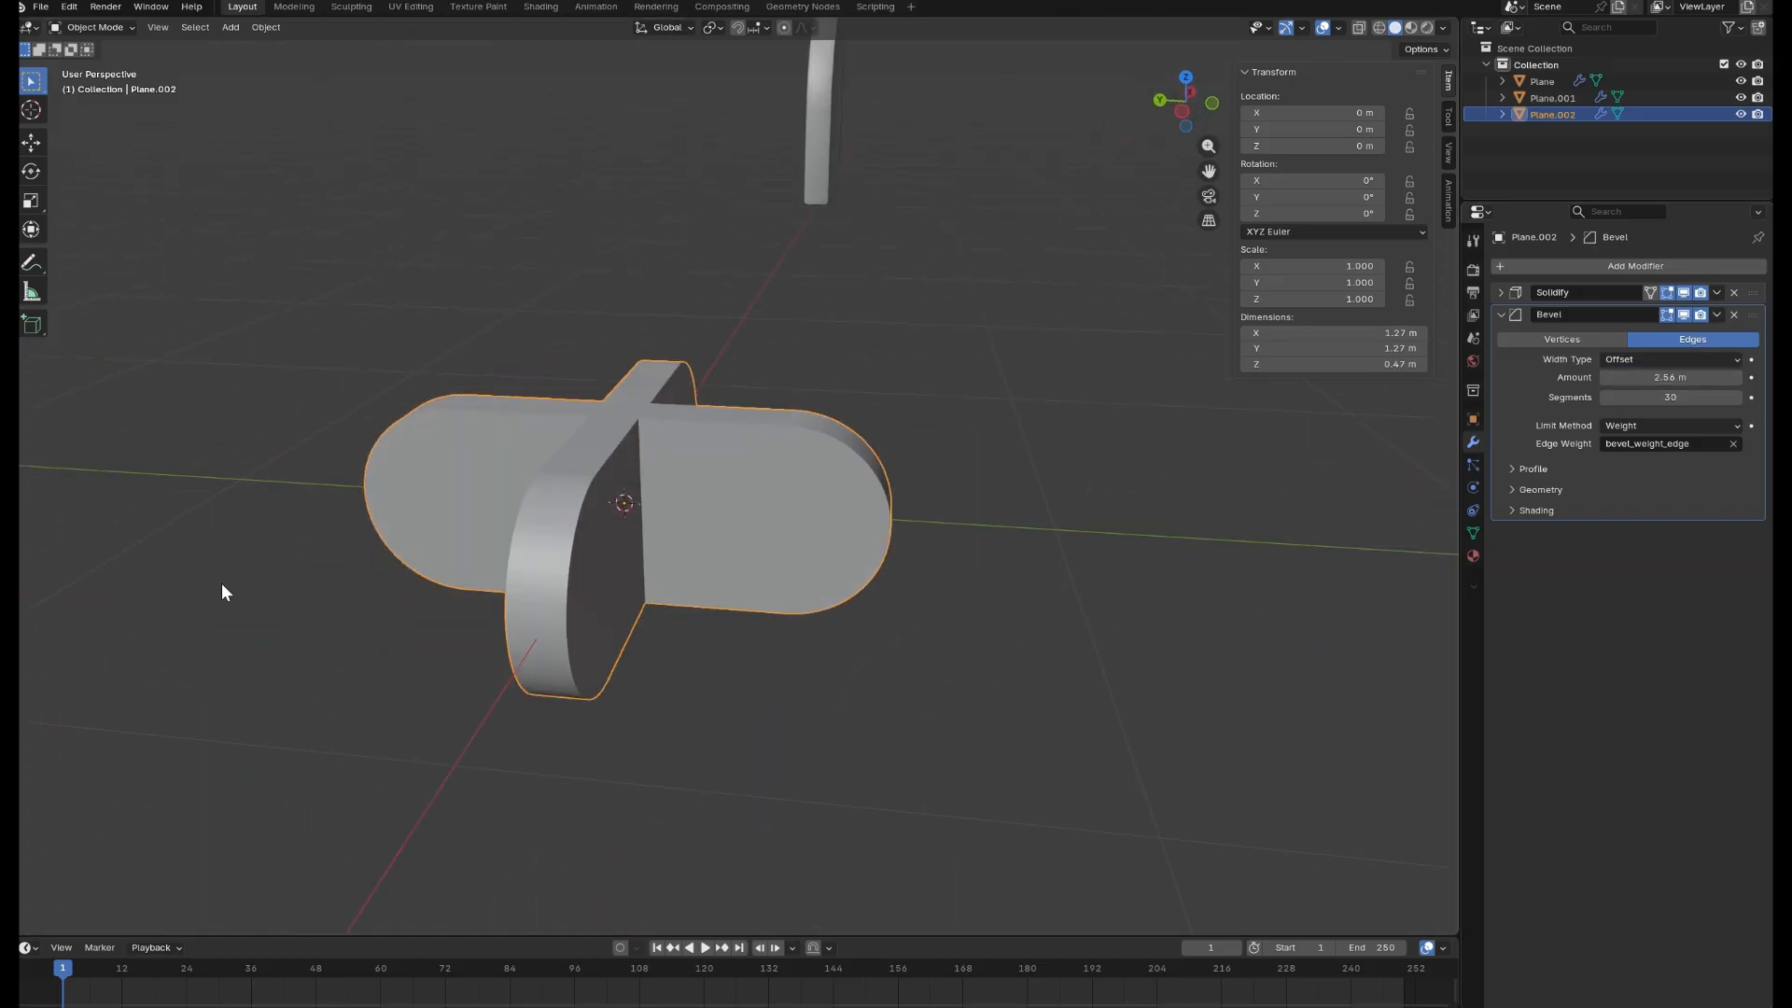
{"action": "scroll", "coordinate": [918, 524], "scroll_direction": "down", "scroll_amount": 1}
{"action": "left_click", "coordinate": [1605, 378]}
{"action": "left_click", "coordinate": [1605, 377]}
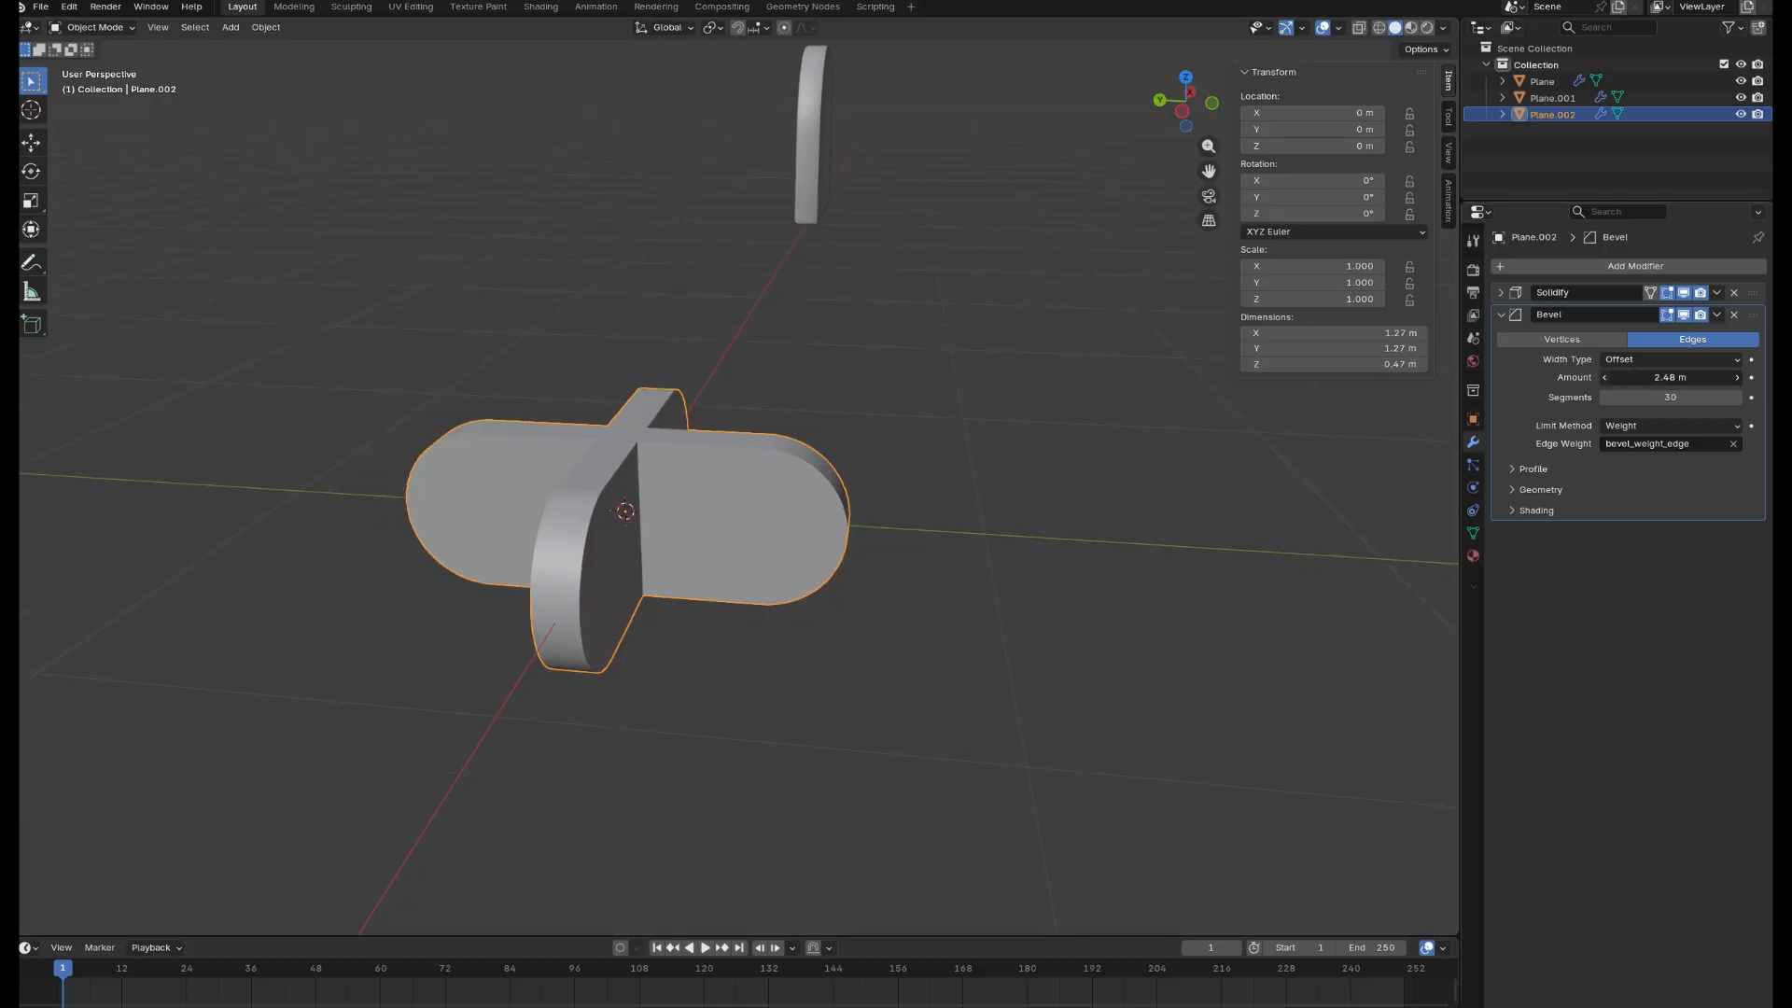
- Apply Shade Auto Smooth to the rounded cross and inspect its curved ends
{"action": "right_click", "coordinate": [635, 497]}
{"action": "left_click", "coordinate": [659, 489]}
{"action": "middle_click_drag", "start_coordinate": [659, 489], "coordinate": [714, 541]}
{"action": "scroll", "coordinate": [714, 541], "scroll_direction": "down", "scroll_amount": 2}
{"action": "scroll", "coordinate": [777, 35], "scroll_direction": "up", "scroll_amount": 4}
{"action": "middle_click_drag", "start_coordinate": [781, 42], "coordinate": [961, 495]}
- Add a second Bevel modifier to the cross and inspect the shading on the rounded arm ends
{"action": "left_click", "coordinate": [1501, 314]}
{"action": "left_click", "coordinate": [1532, 267]}
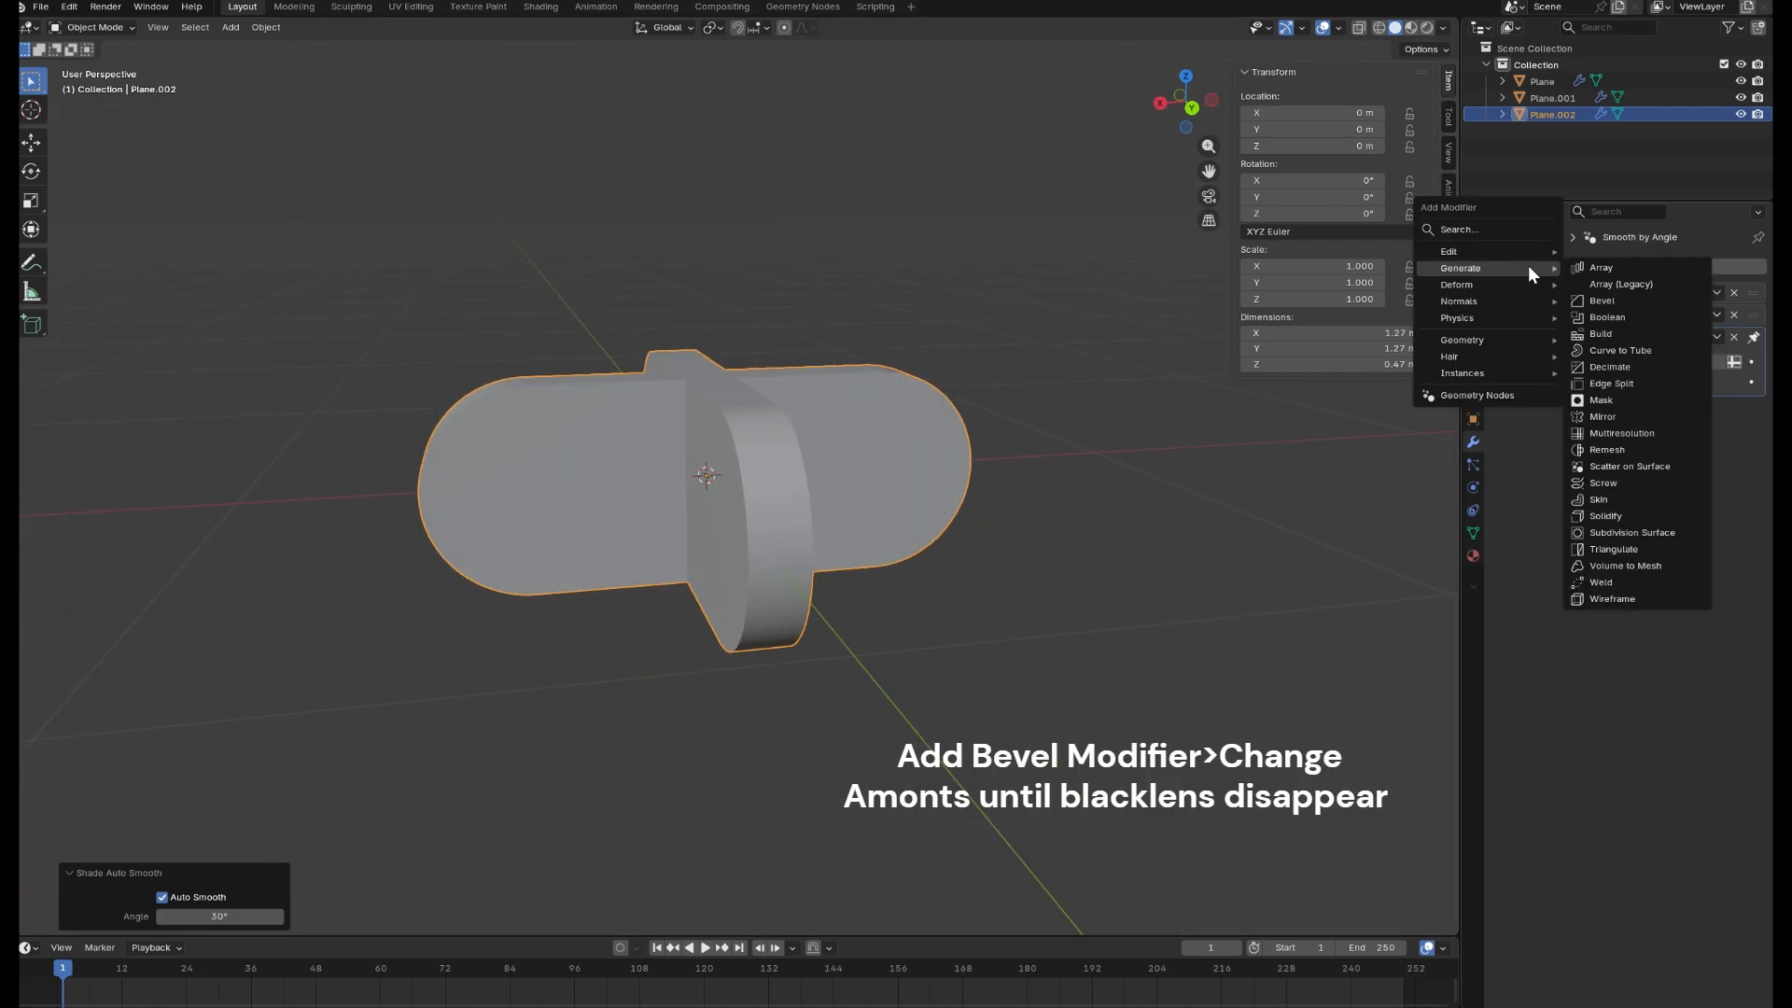
{"action": "left_click", "coordinate": [1614, 293]}
{"action": "middle_click_drag", "start_coordinate": [1027, 821], "coordinate": [1024, 597]}
{"action": "scroll", "coordinate": [904, 568], "scroll_direction": "up", "scroll_amount": 3}
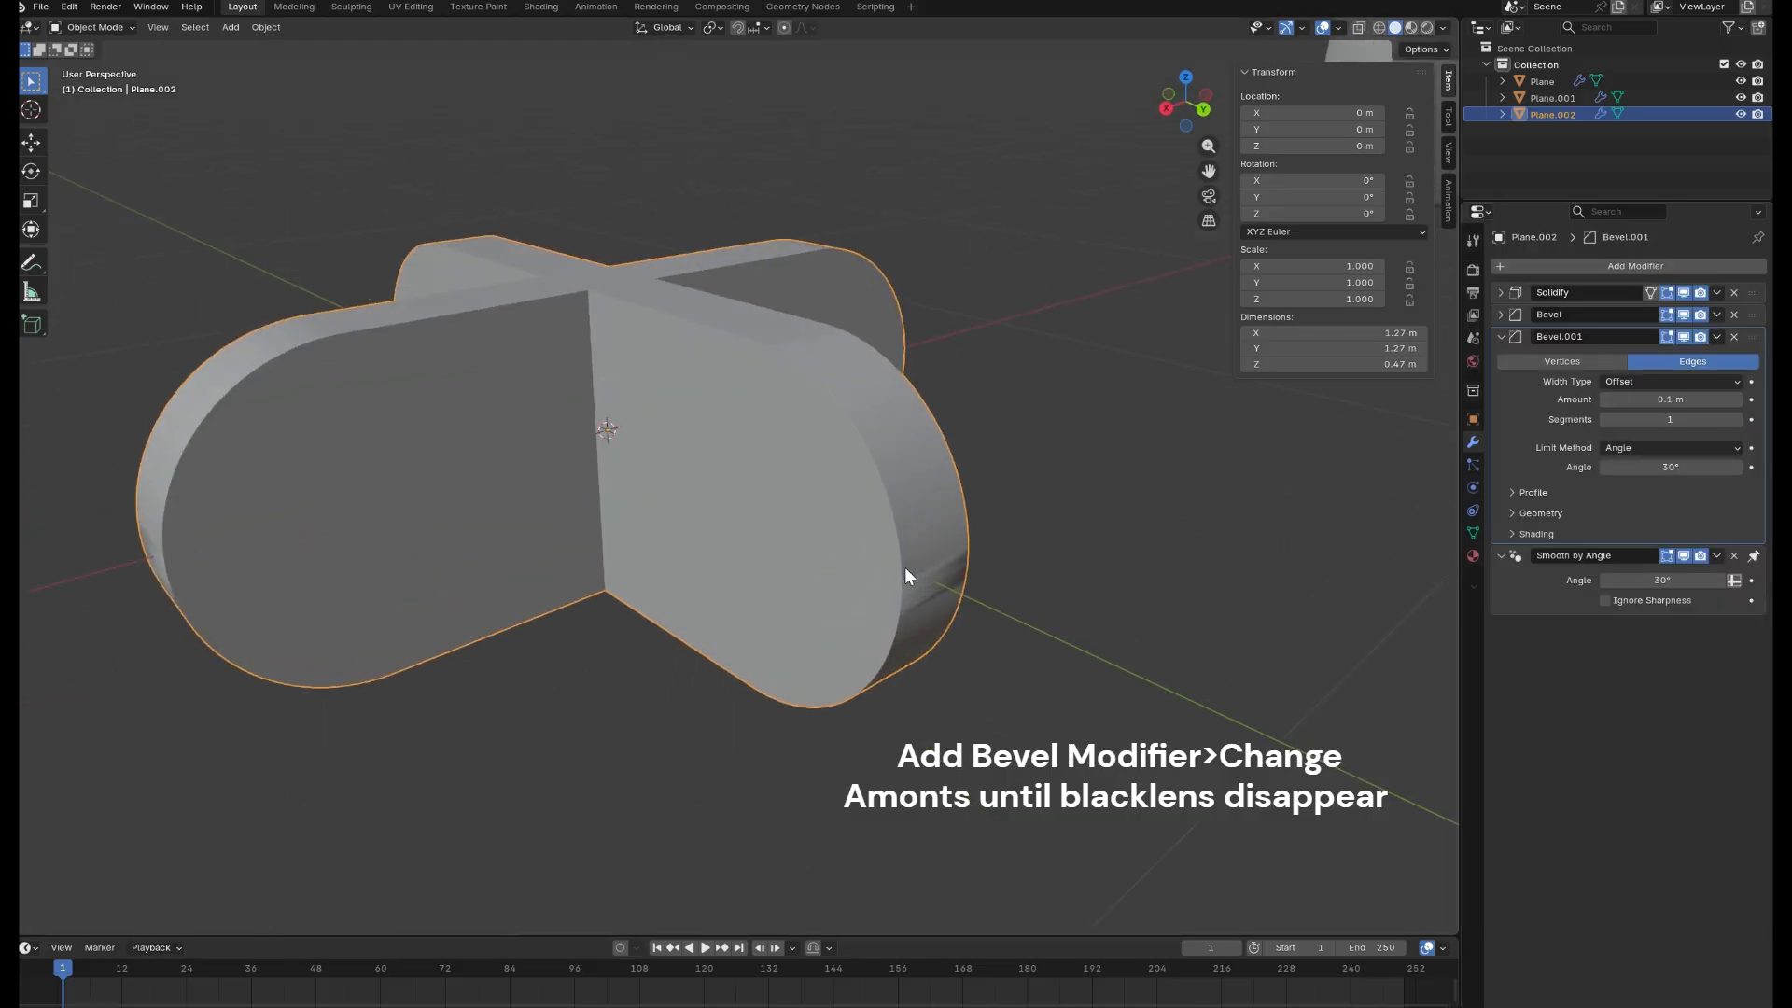
{"action": "middle_click_drag", "start_coordinate": [904, 568], "coordinate": [739, 541]}
{"action": "scroll", "coordinate": [564, 557], "scroll_direction": "up", "scroll_amount": 2}
{"action": "scroll", "coordinate": [564, 558], "scroll_direction": "down", "scroll_amount": 1}
{"action": "middle_click_drag", "start_coordinate": [564, 558], "coordinate": [934, 532]}
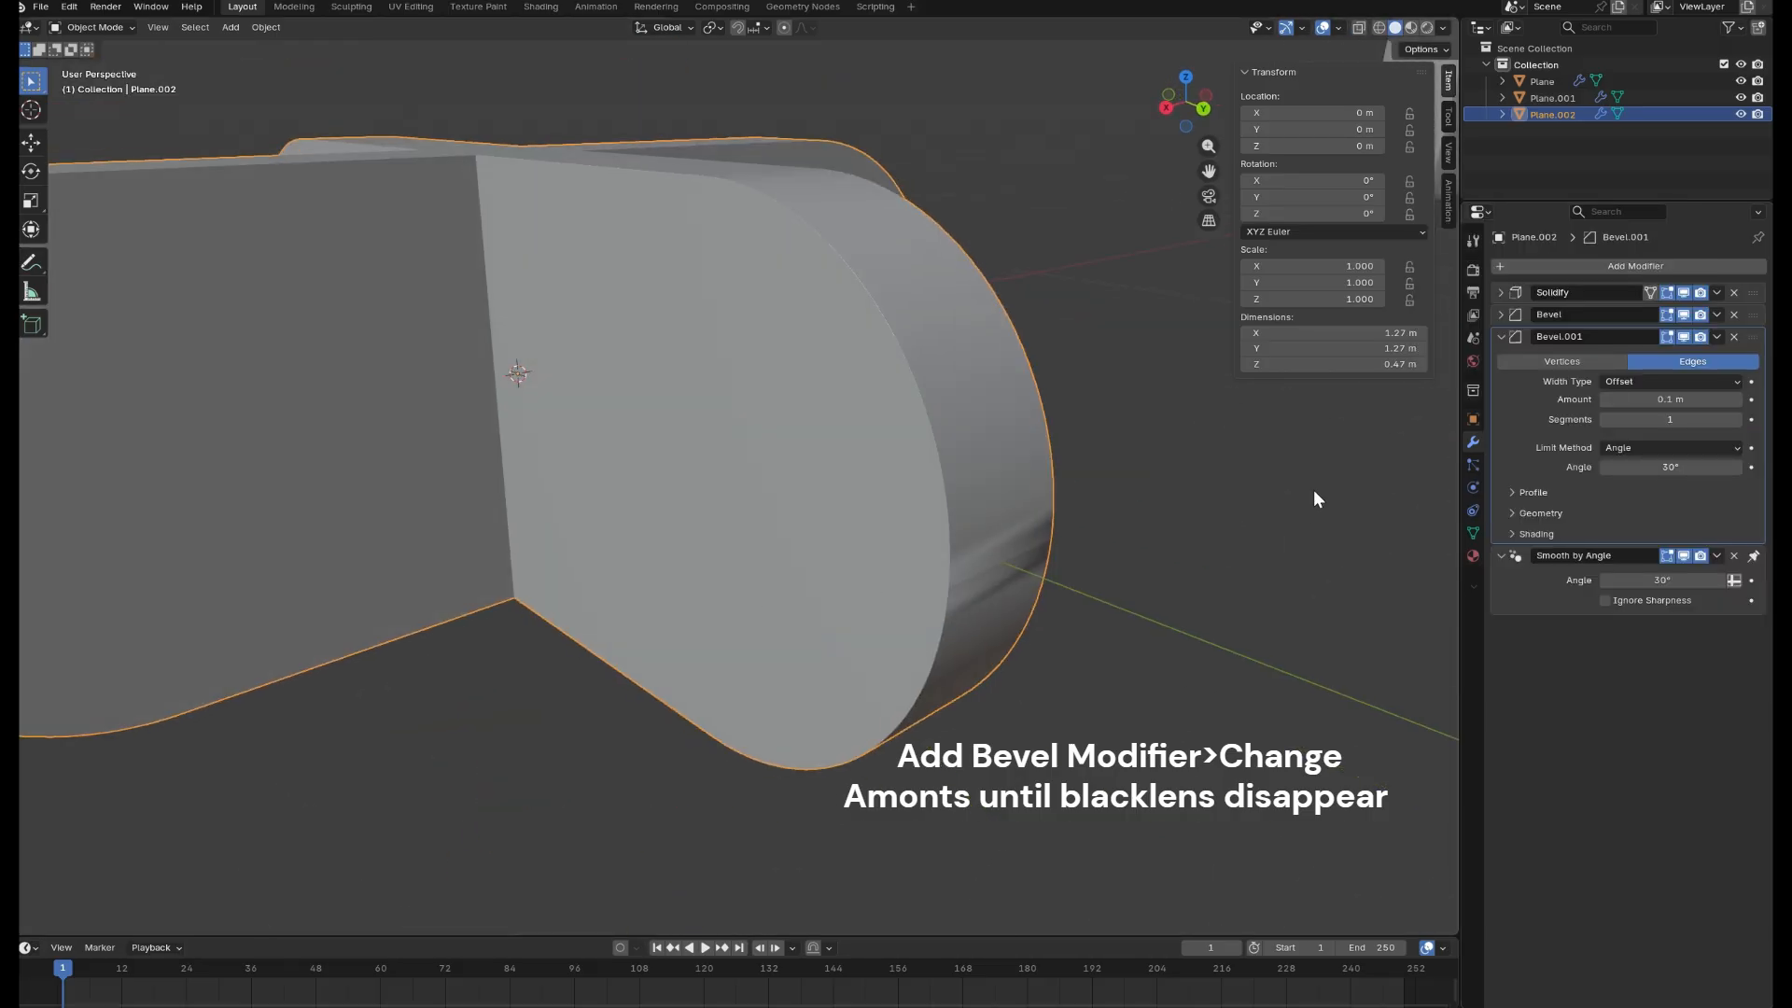
- Set the weight-limited Bevel to 0.23 m with 20 segments and the second Bevel's amount to 0.01 m
{"action": "left_click", "coordinate": [1501, 315]}
{"action": "left_click_drag", "start_coordinate": [1671, 377], "coordinate": [1577, 377]}
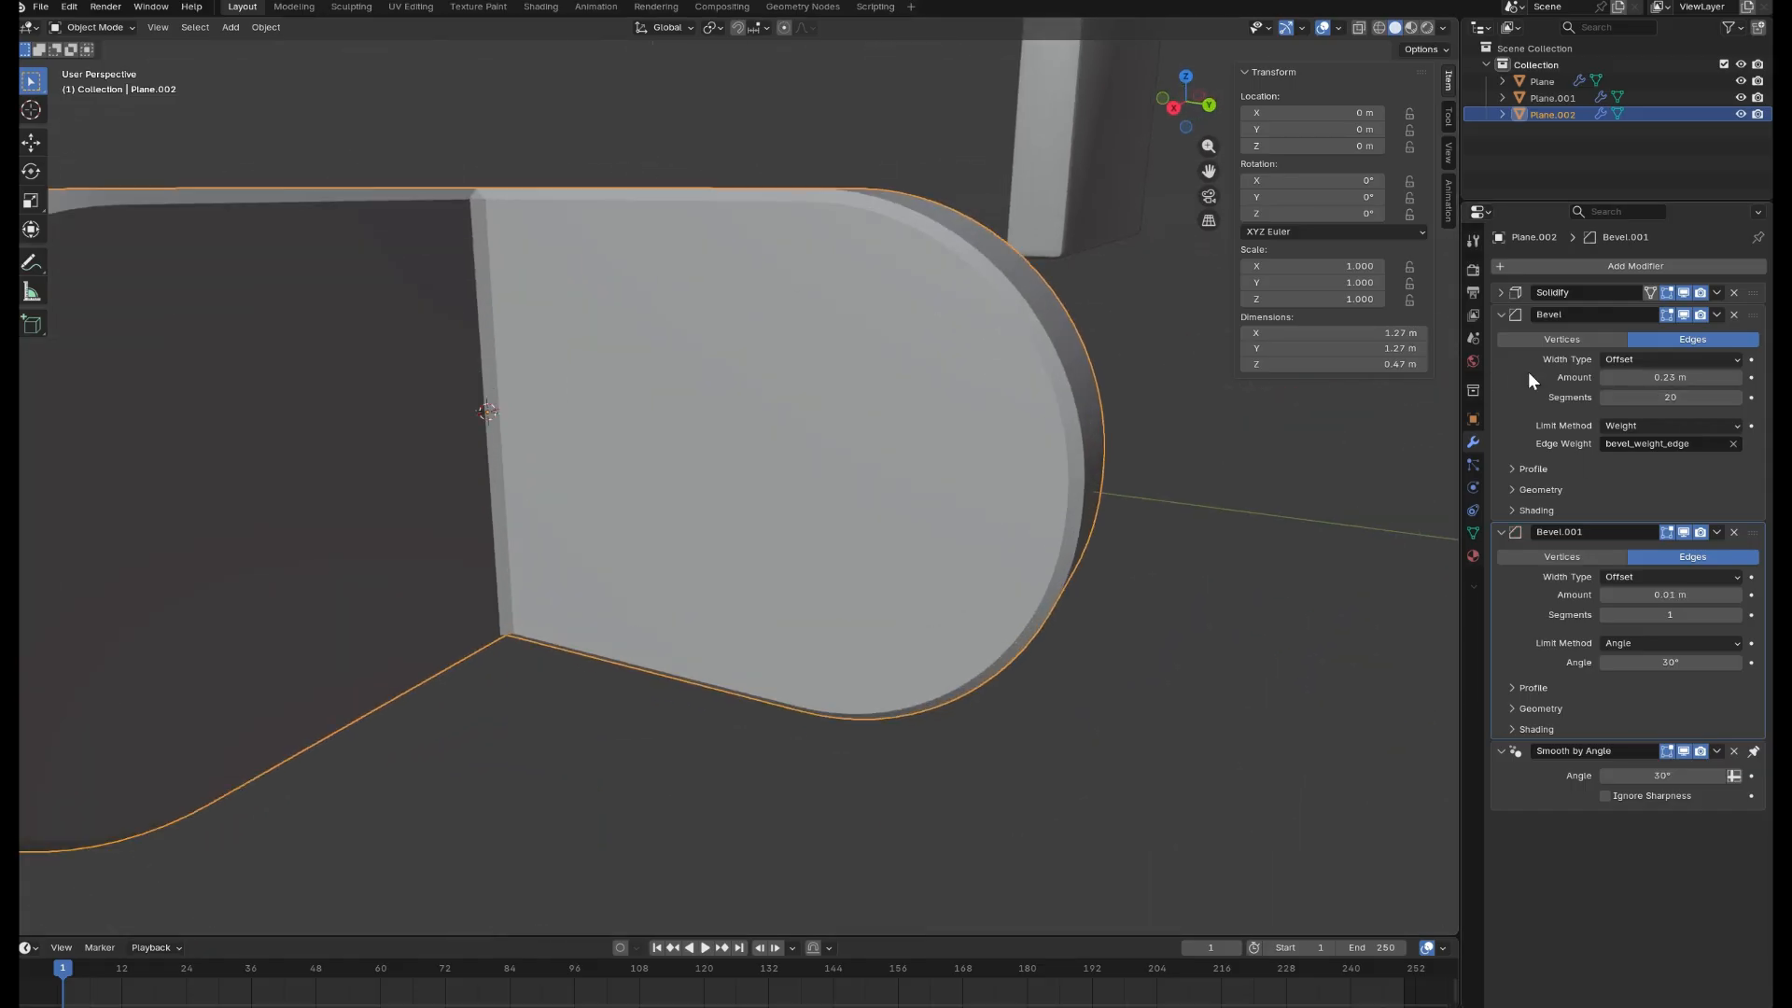
{"action": "left_click", "coordinate": [1606, 377]}
{"action": "left_click", "coordinate": [1737, 377]}
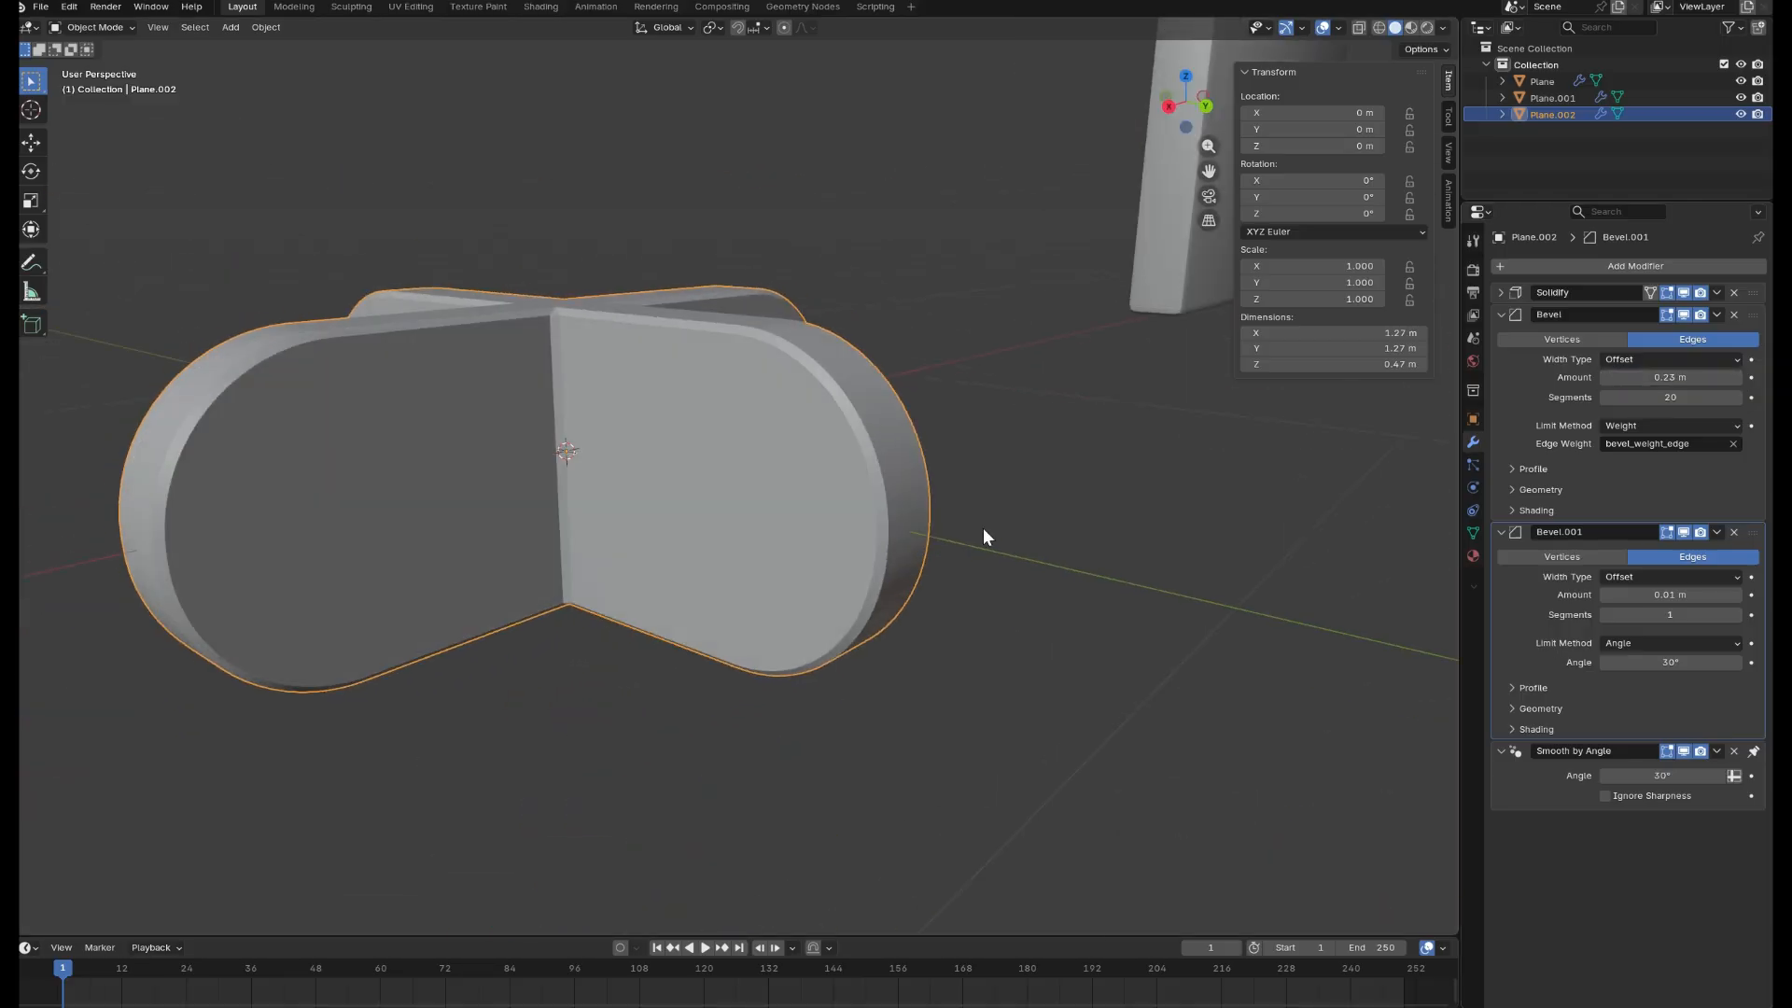
- Adjust the second Bevel's amount to 0.009 m, keeping it at 1 segment
{"action": "left_click", "coordinate": [1738, 594]}
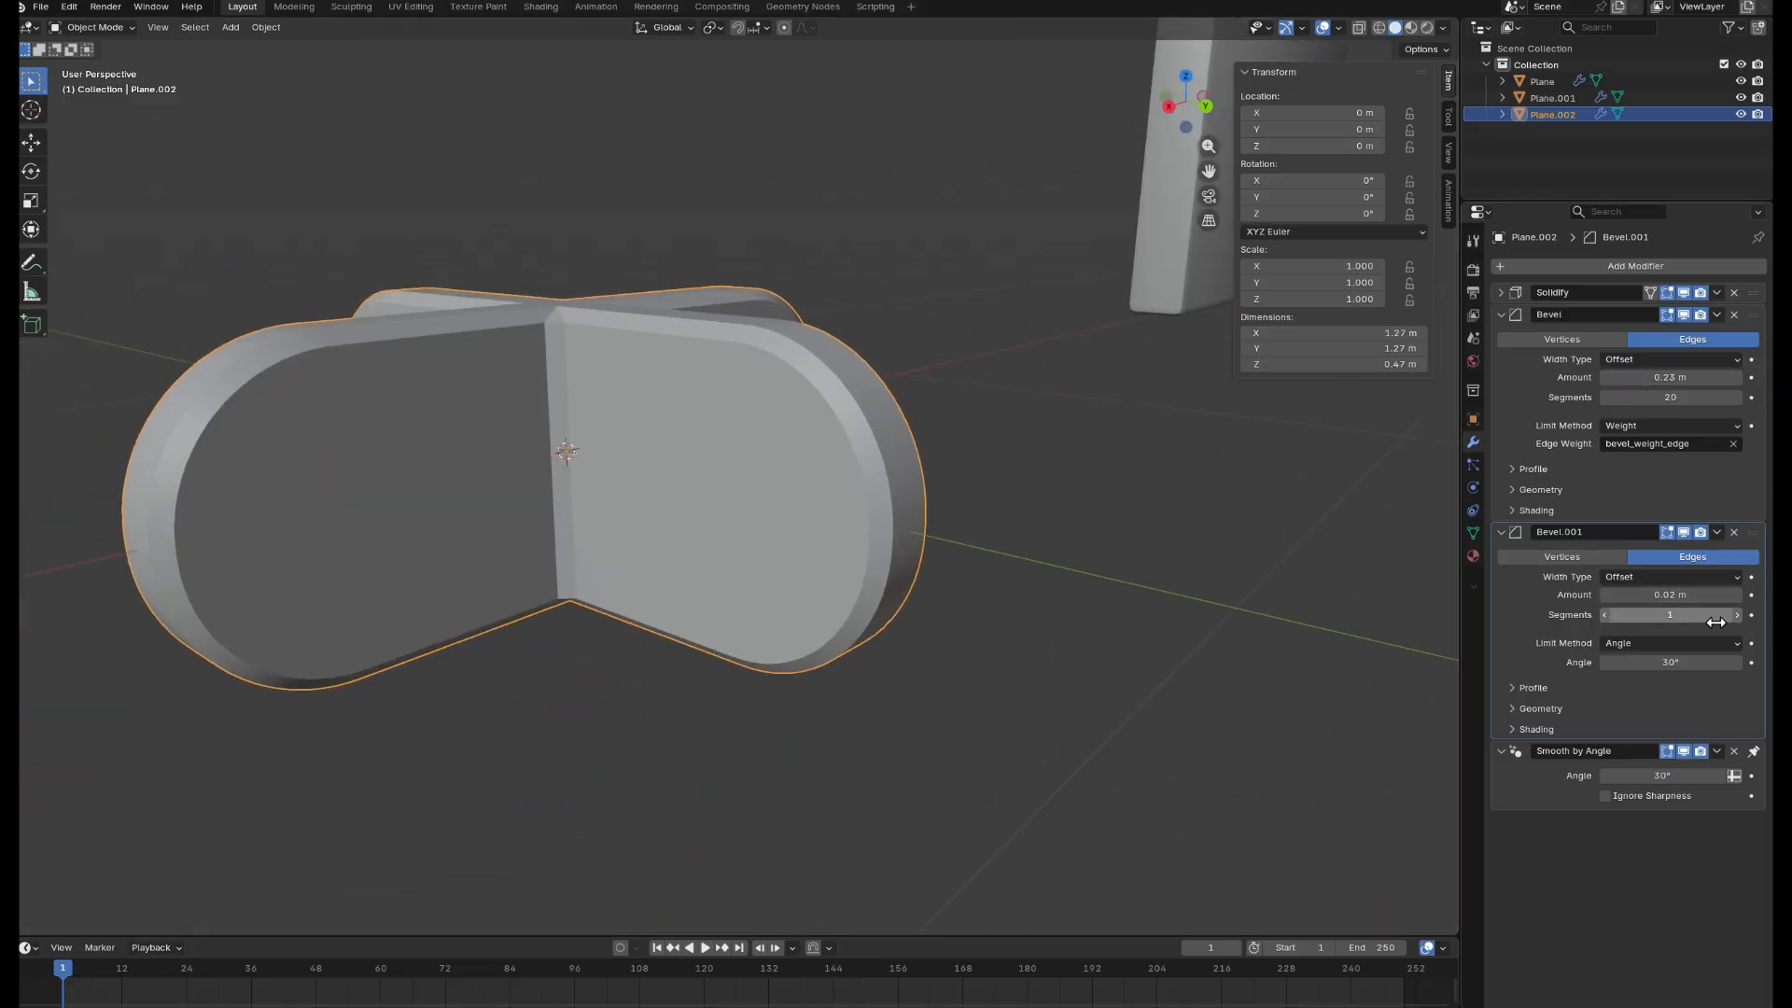
{"action": "left_click", "coordinate": [1736, 615]}
{"action": "left_click", "coordinate": [1604, 615]}
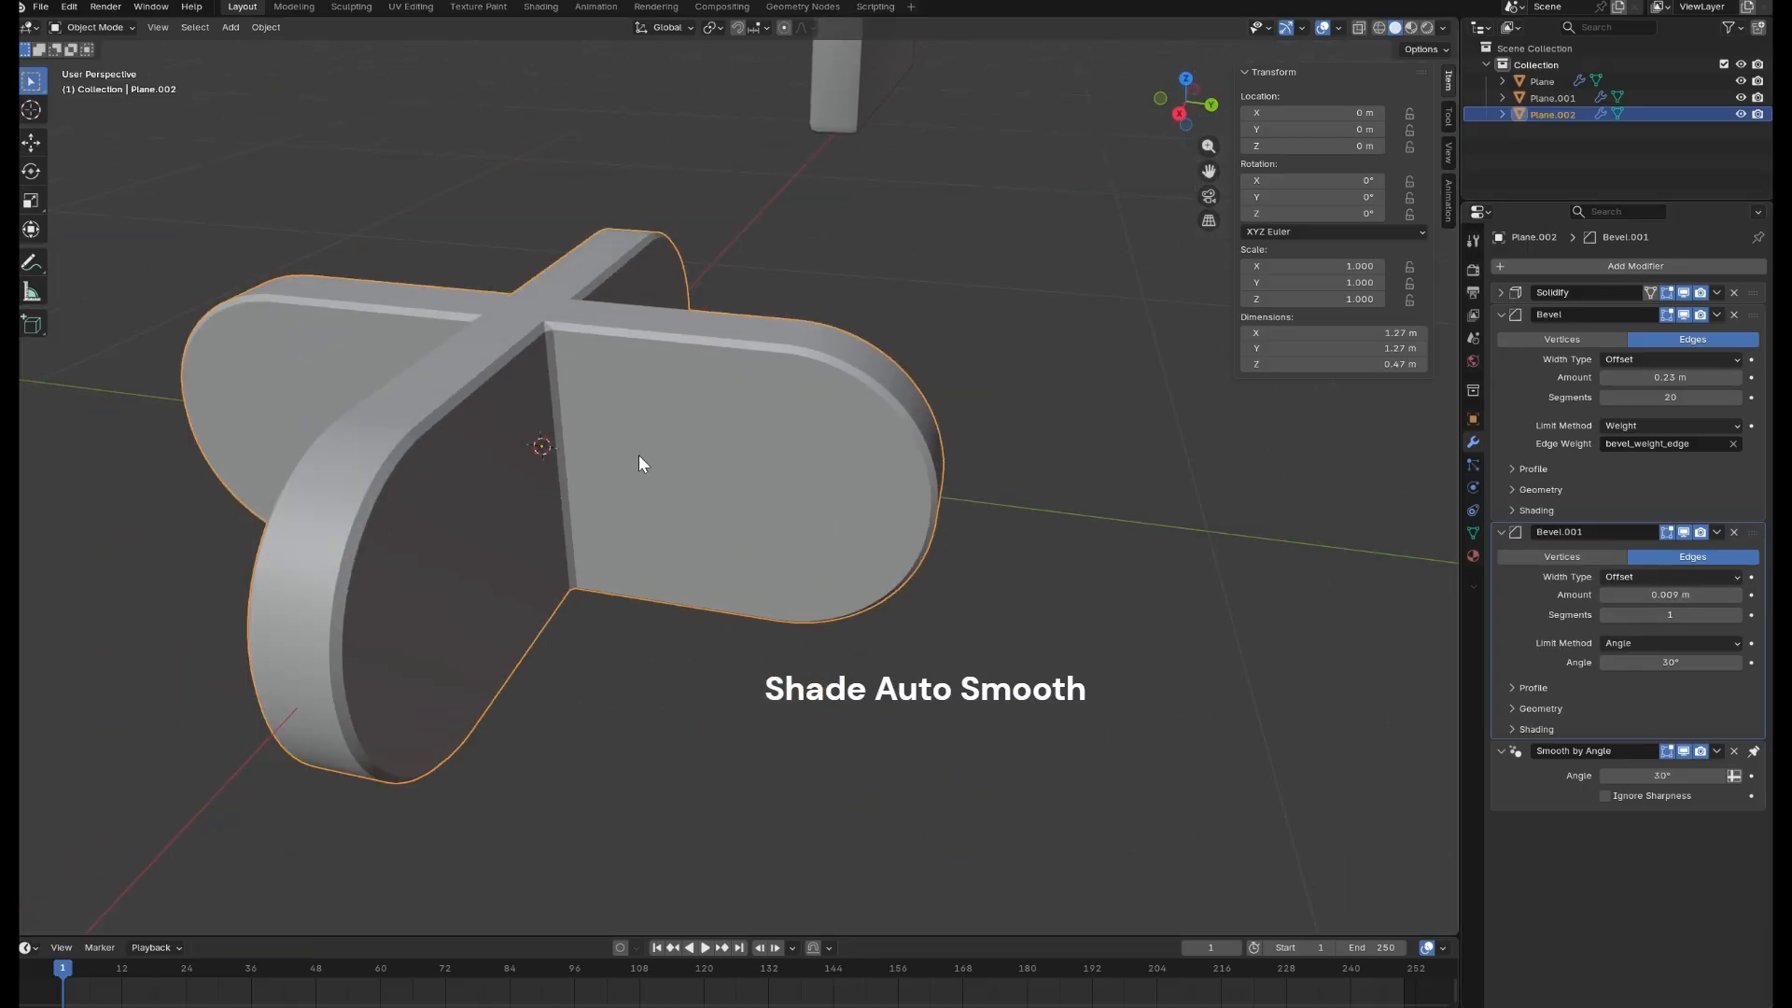
- Collapse both Bevel modifiers' settings and reapply Shade Auto Smooth to the cross
{"action": "left_click", "coordinate": [1510, 543]}
{"action": "left_click", "coordinate": [1512, 317]}
{"action": "right_click", "coordinate": [637, 417]}
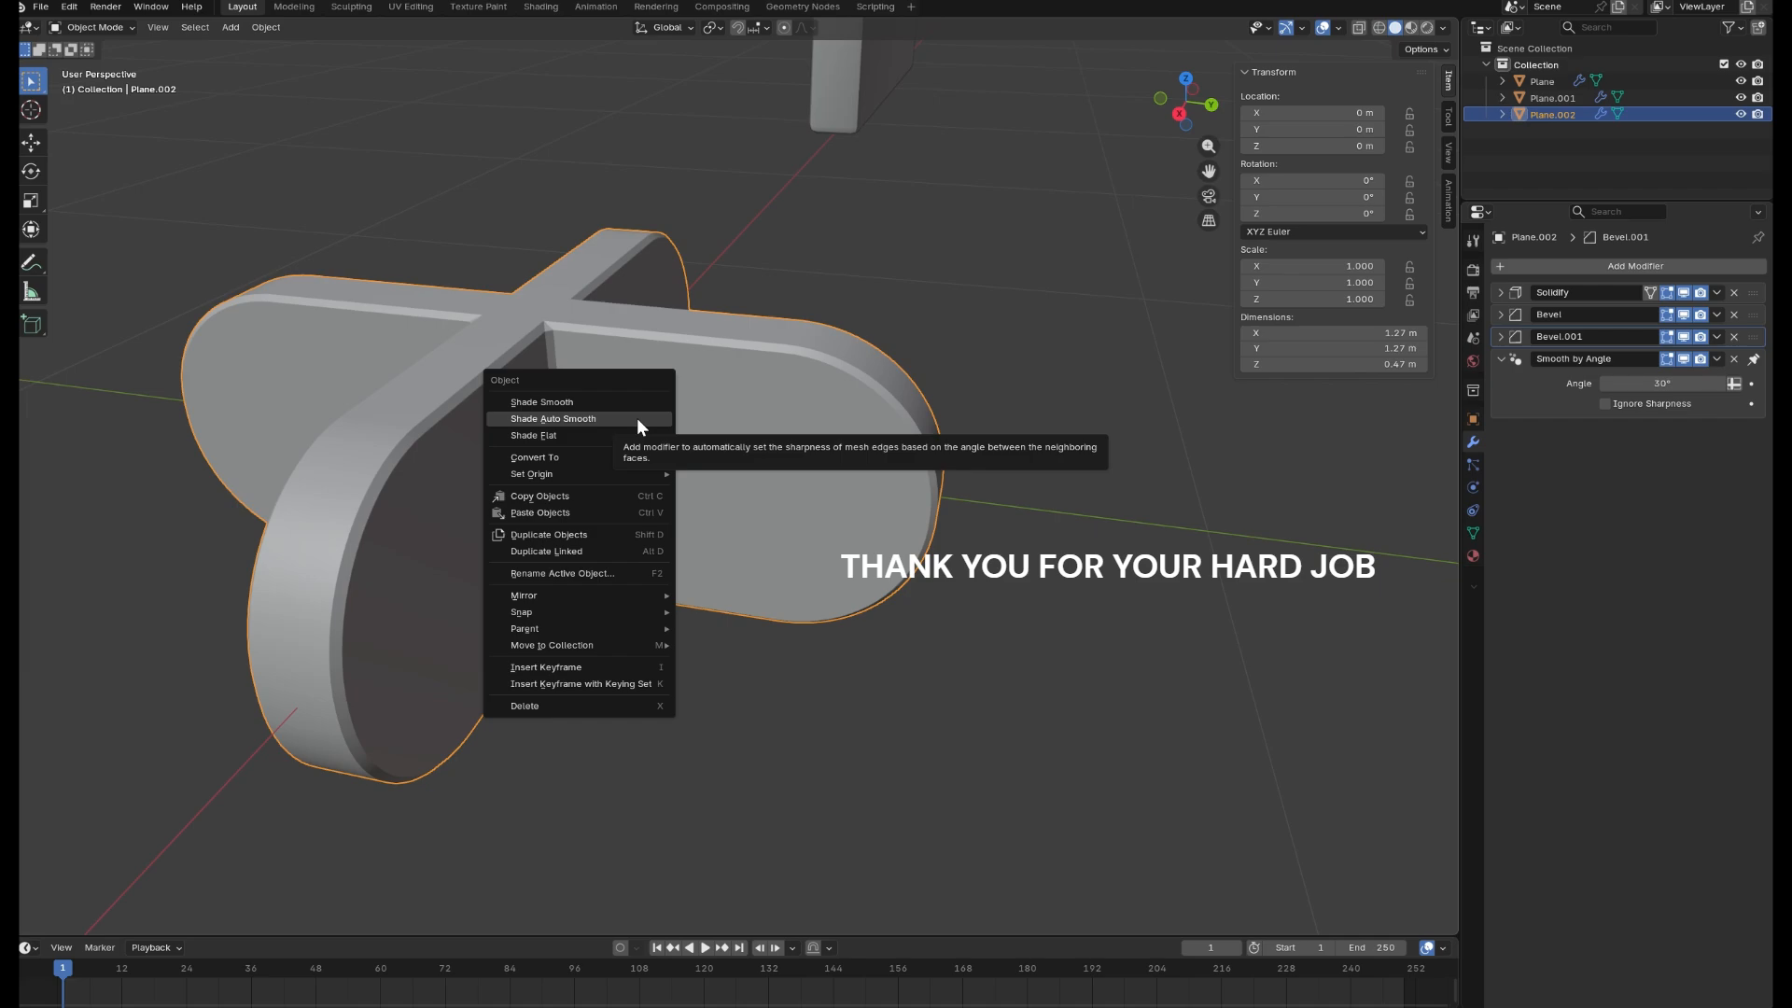
{"action": "left_click", "coordinate": [637, 417]}
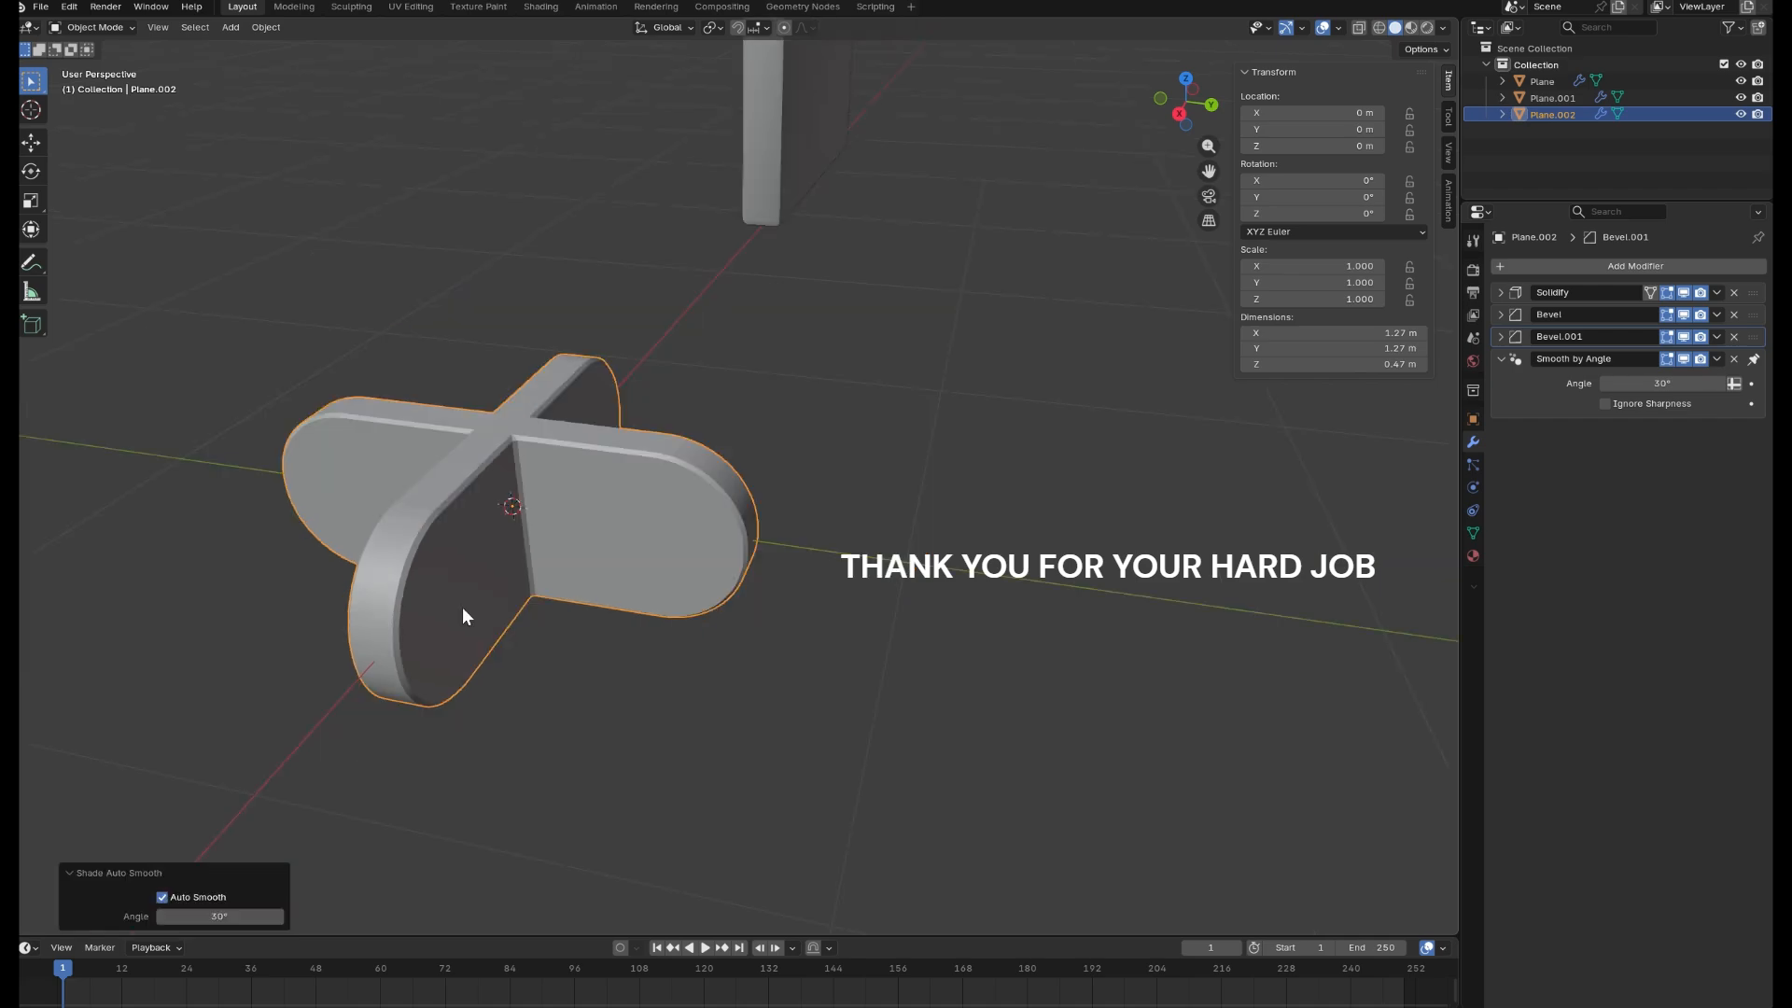
- Move the finished cross about 2.33 m along the global X axis, away from the origin
{"action": "middle_click_drag", "start_coordinate": [462, 606], "coordinate": [484, 403]}
{"action": "scroll", "coordinate": [406, 478], "scroll_direction": "down", "scroll_amount": 3}
{"action": "scroll", "coordinate": [352, 602], "scroll_direction": "down", "scroll_amount": 2}
{"action": "key", "text": "g"}
{"action": "key", "text": "x"}
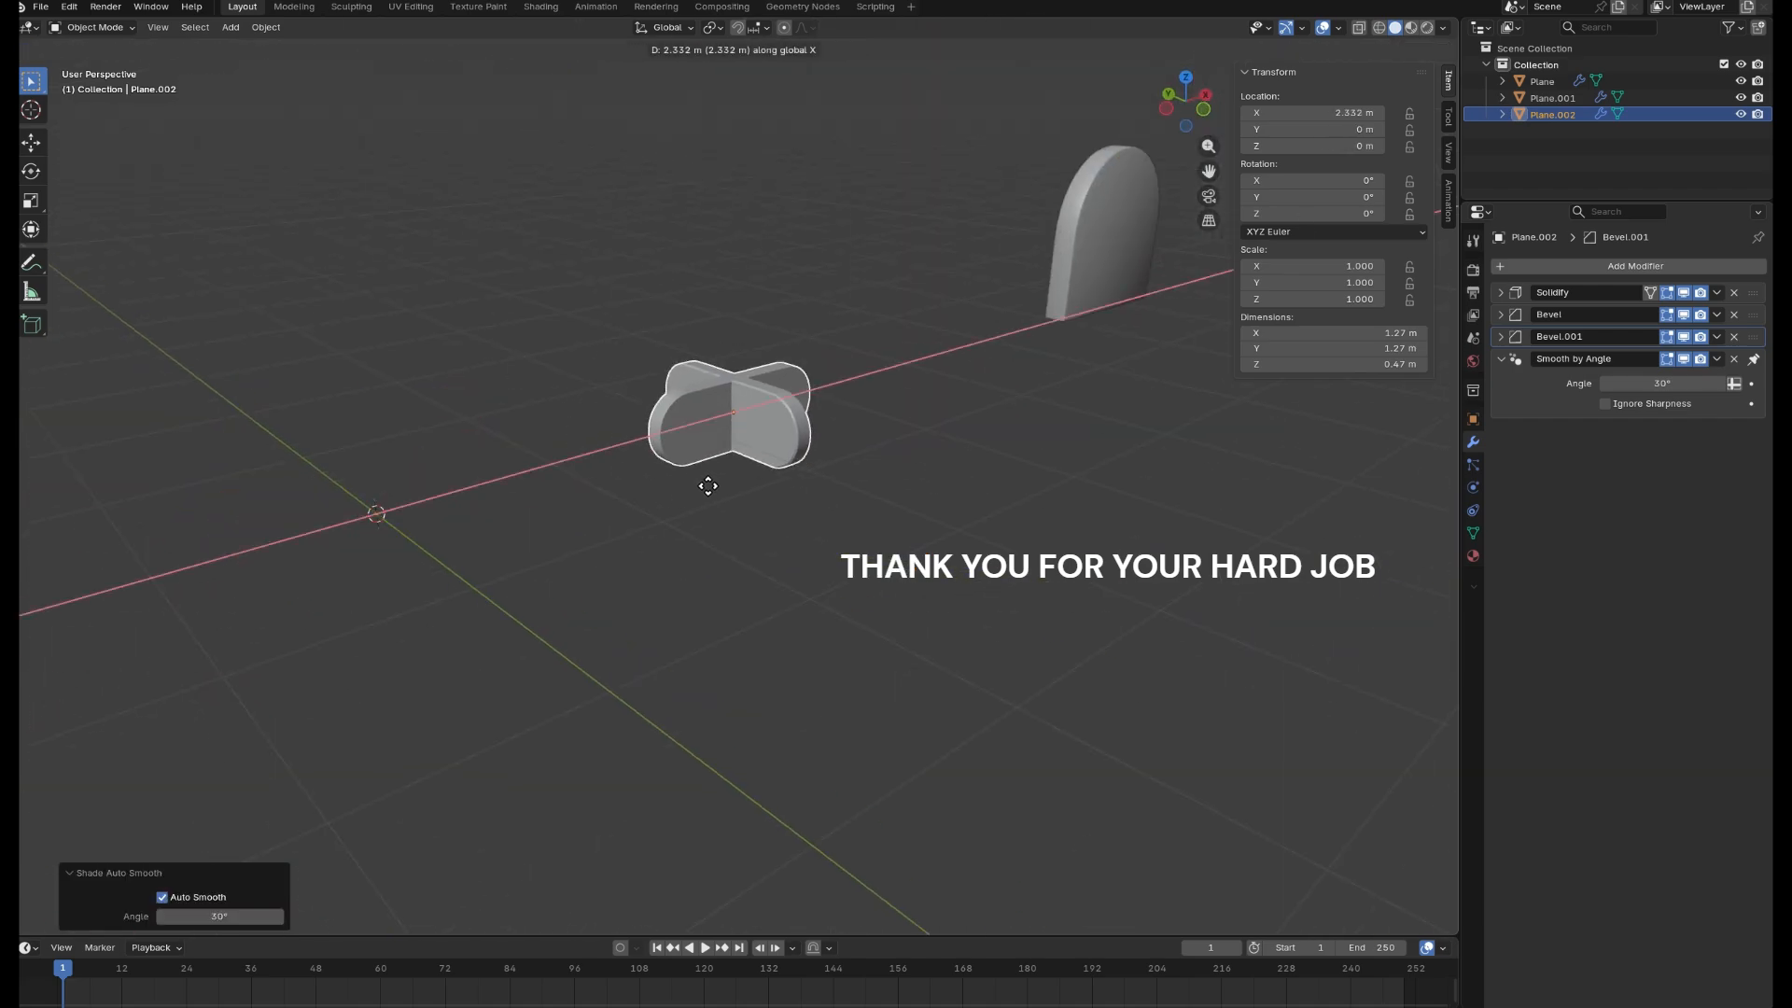